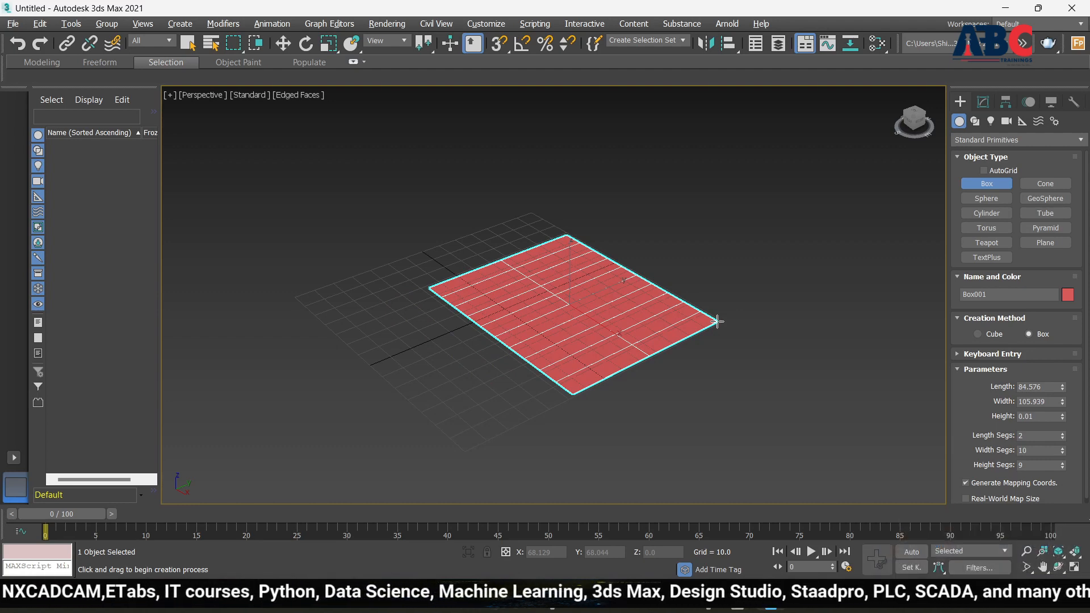
# Step: Create a box about 85 long, 106 wide and 69 high on the grid
pyautogui.moveTo(717, 321); pyautogui.dragTo(718, 322)
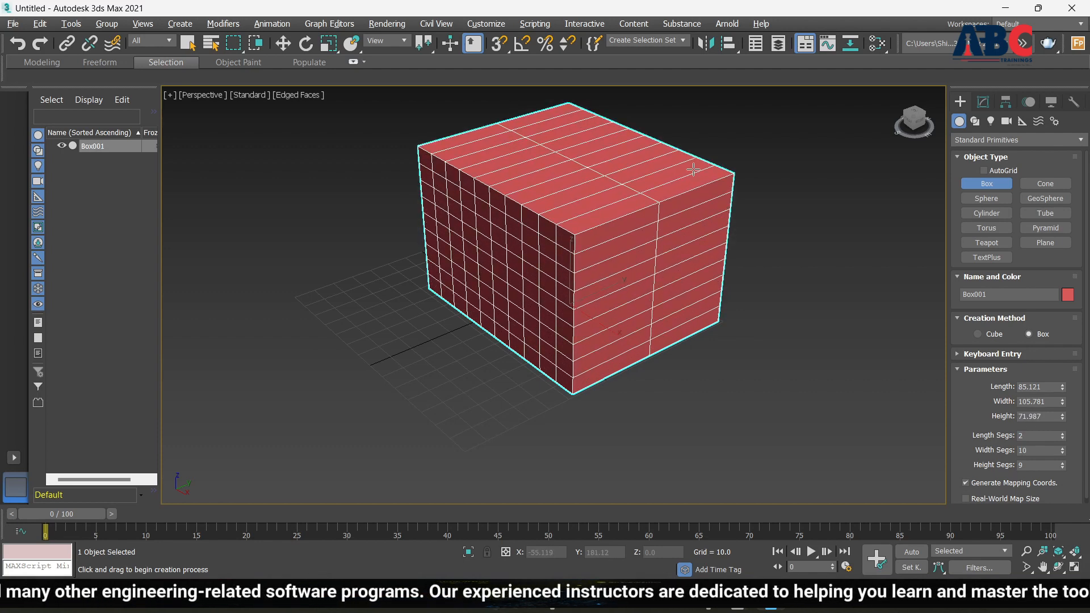
pyautogui.click(691, 176)
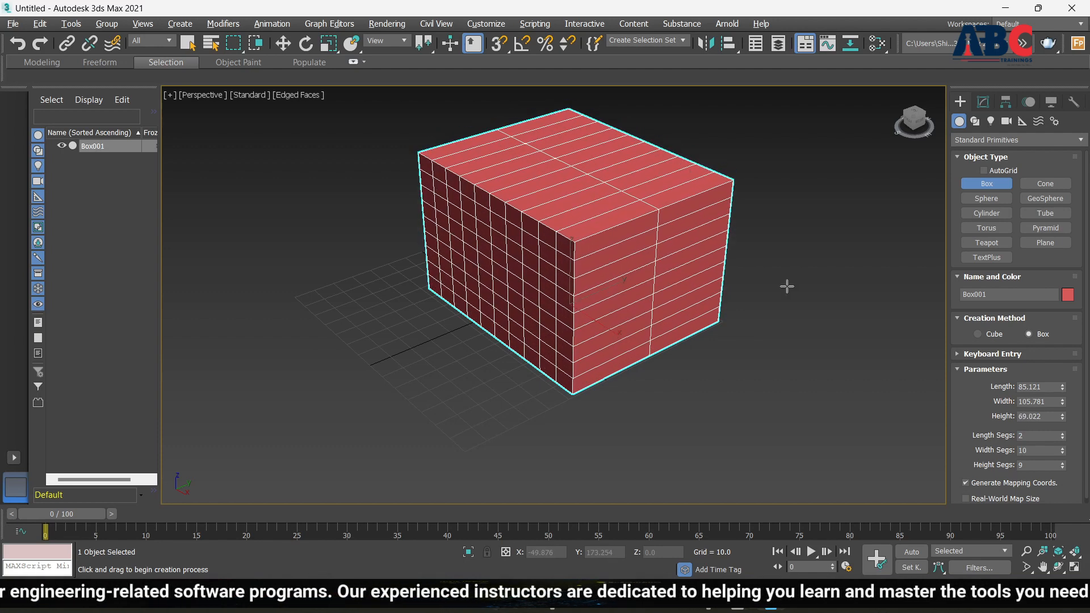
# Step: Reduce the new box's length, width and height segments to 1 each
pyautogui.scroll(-4, 381, 419)
pyautogui.scroll(3, 434, 398)
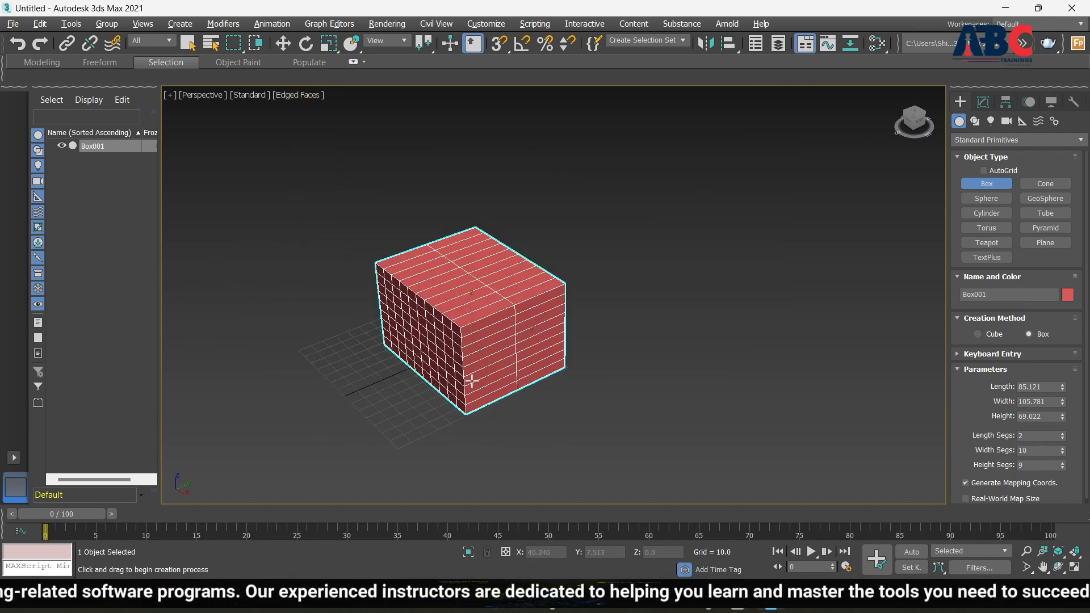
pyautogui.keyDown('alt'); pyautogui.moveTo(472, 380); pyautogui.dragTo(822, 413, button='middle'); pyautogui.keyUp('alt')
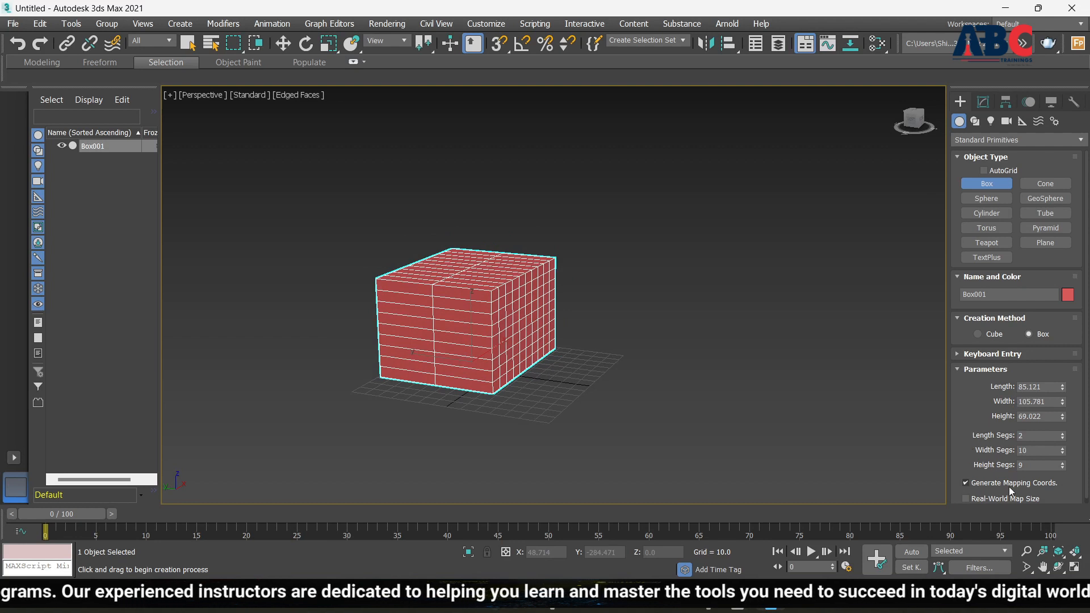
pyautogui.click(1049, 436)
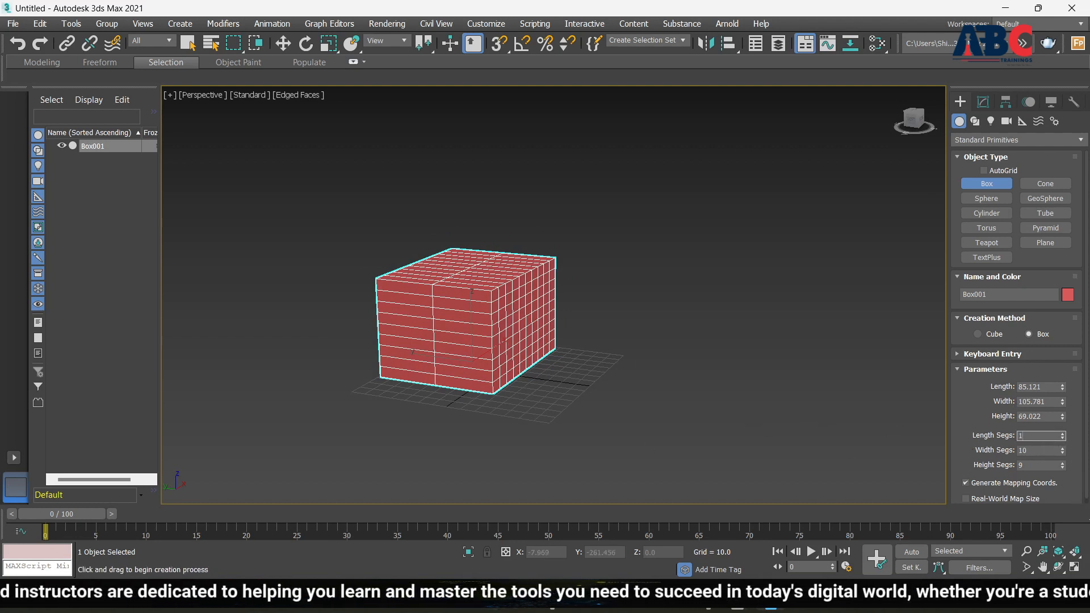
pyautogui.click(1049, 450)
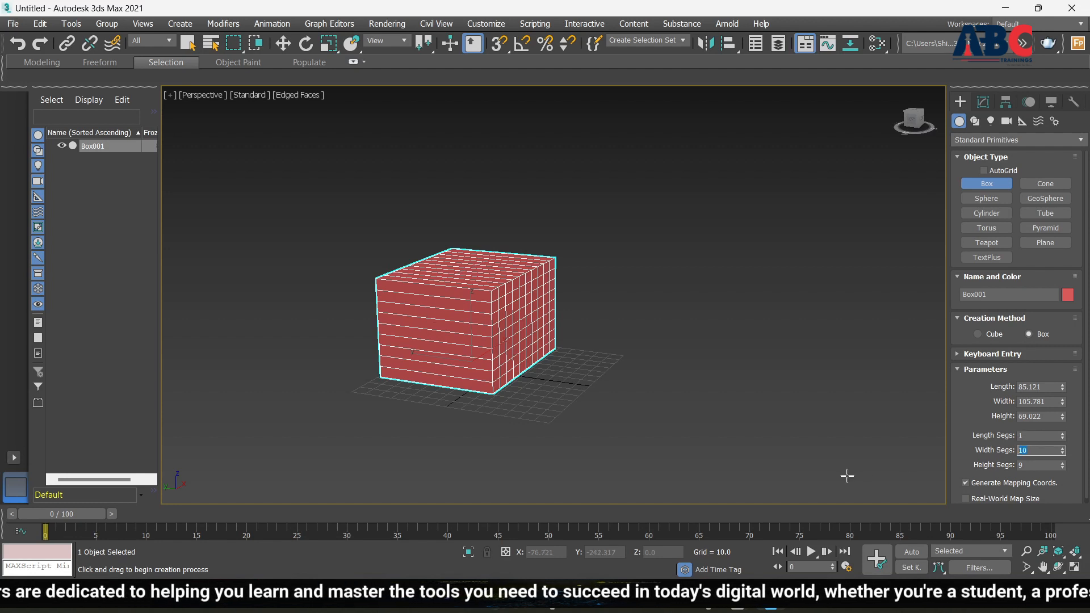
pyautogui.write('1')
pyautogui.press('Tab')
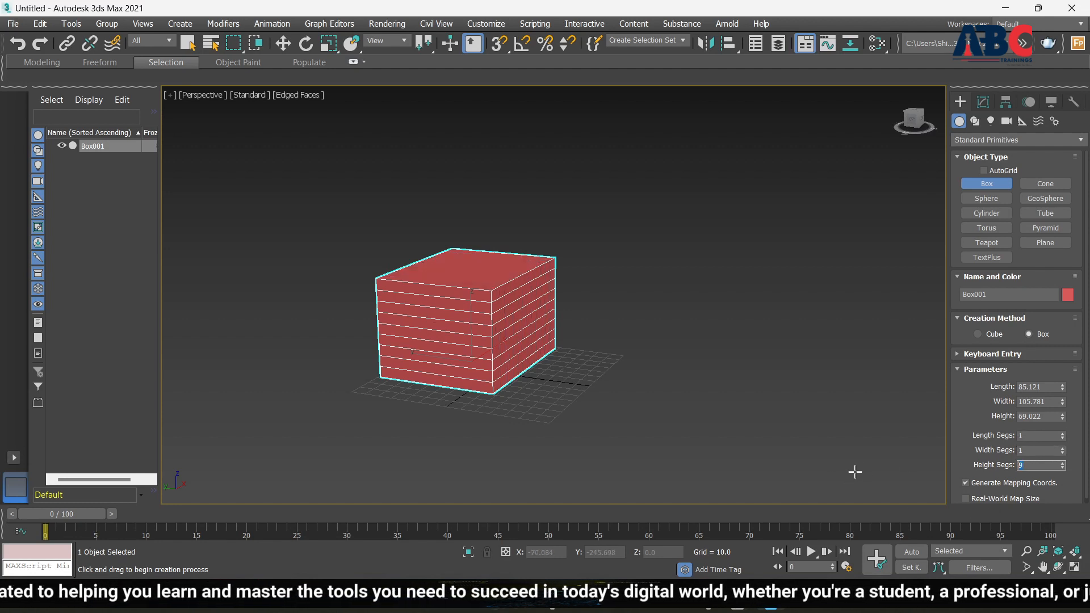
pyautogui.write('1')
pyautogui.click(789, 398)
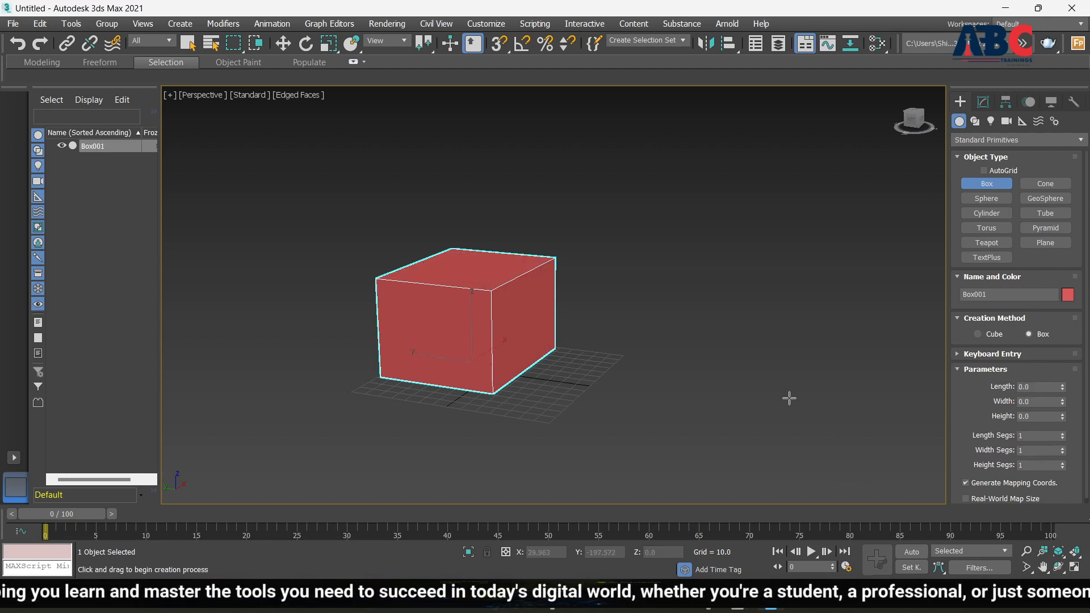
pyautogui.keyDown('alt'); pyautogui.moveTo(653, 353); pyautogui.dragTo(638, 372, button='middle'); pyautogui.keyUp('alt')
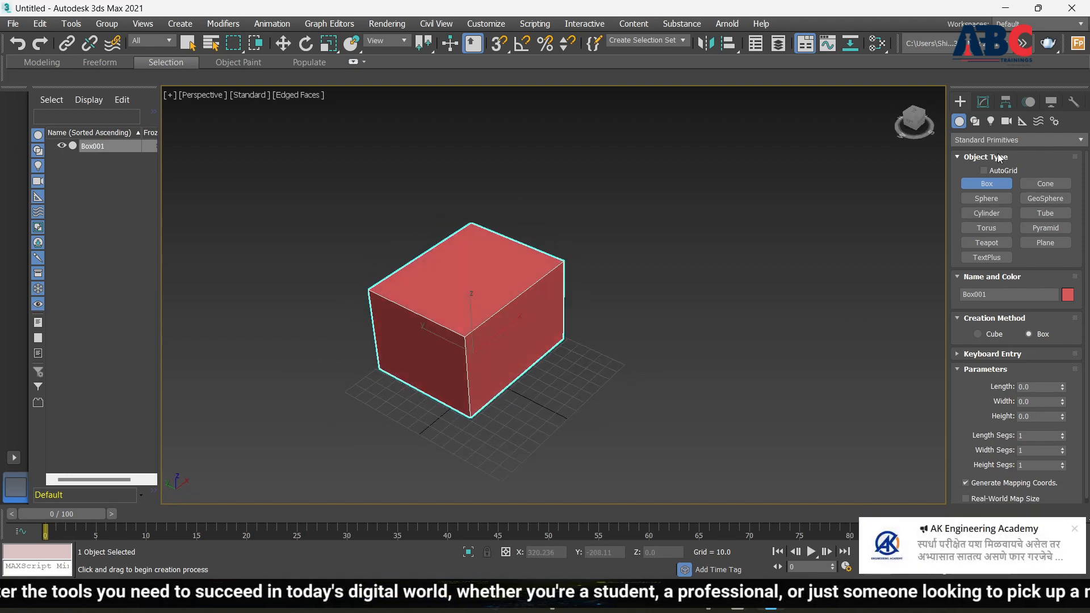
pyautogui.keyDown('alt'); pyautogui.moveTo(420, 326); pyautogui.dragTo(844, 382, button='middle'); pyautogui.keyUp('alt')
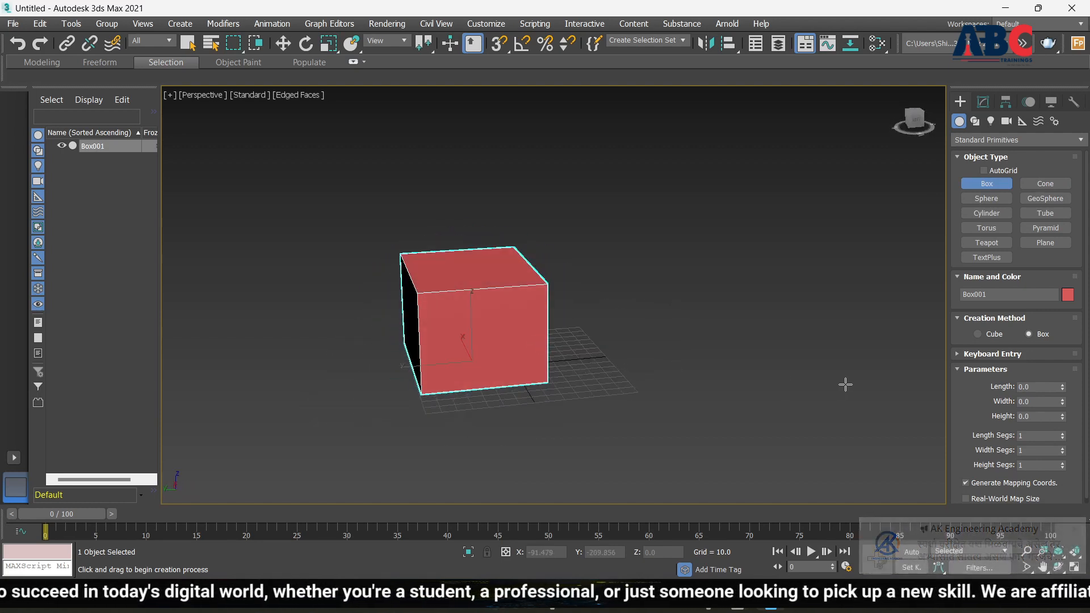
pyautogui.keyDown('alt'); pyautogui.moveTo(679, 405); pyautogui.dragTo(793, 414, button='middle'); pyautogui.keyUp('alt')
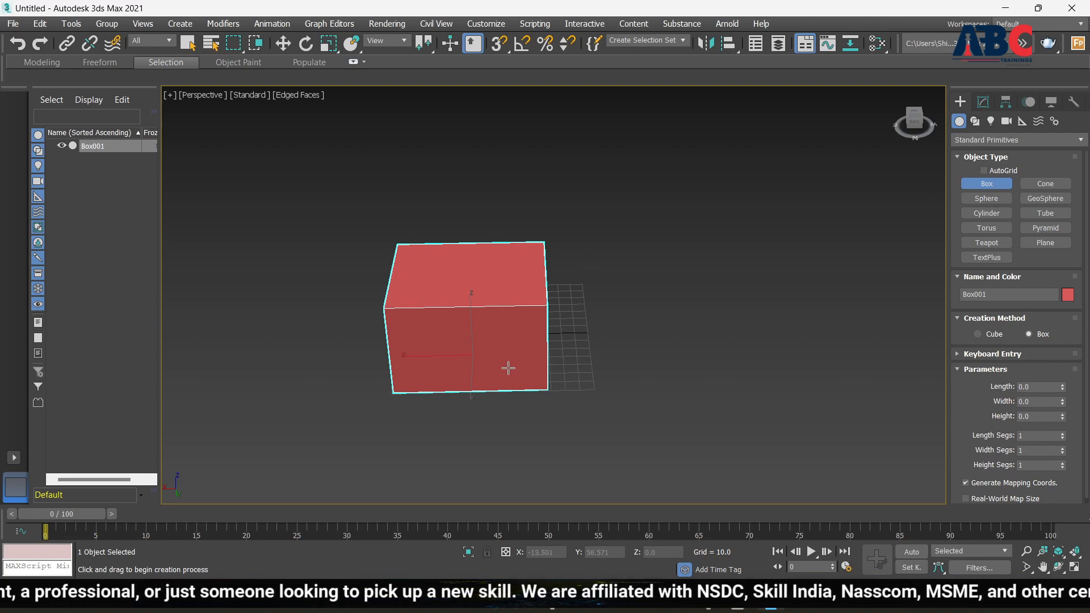
pyautogui.keyDown('alt'); pyautogui.moveTo(509, 369); pyautogui.dragTo(624, 346, button='middle'); pyautogui.keyUp('alt')
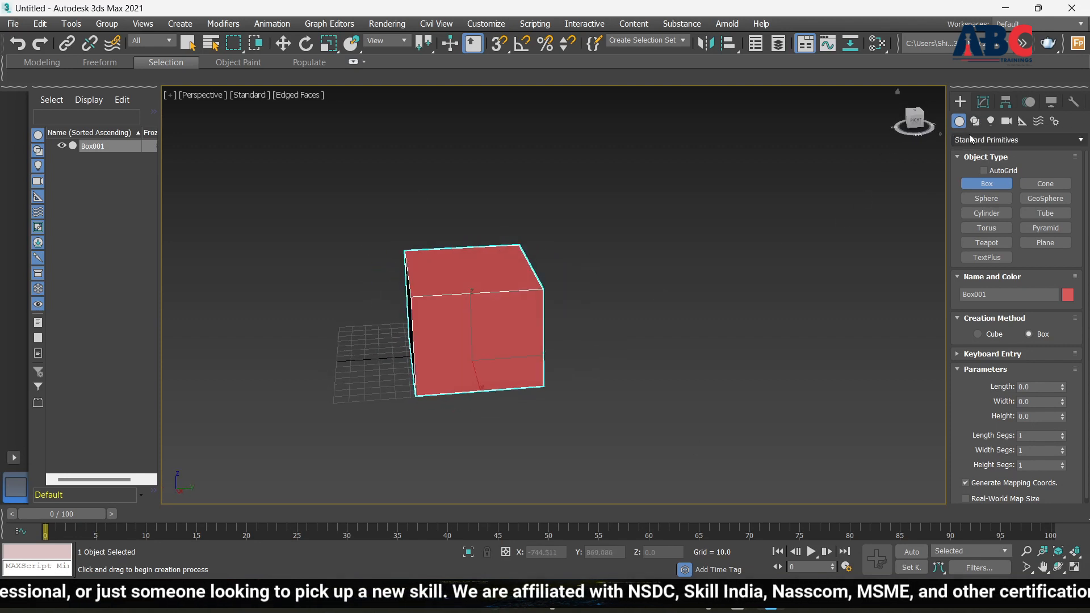
# Step: Modify the existing box into a cube by setting its length, width and height to 50 each
pyautogui.click(984, 102)
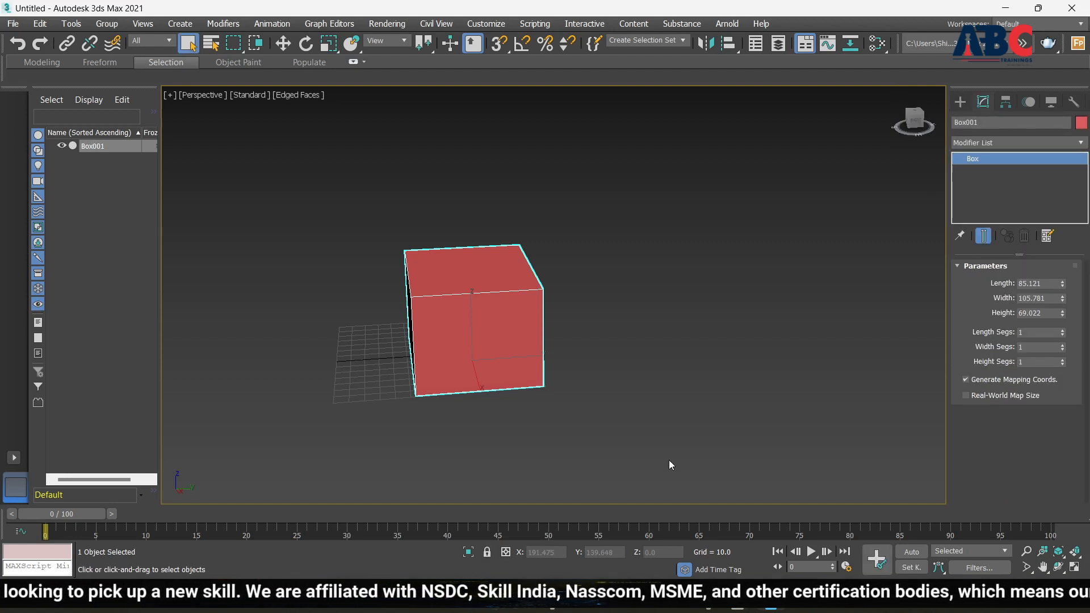
pyautogui.keyDown('alt'); pyautogui.moveTo(540, 431); pyautogui.dragTo(699, 386, button='middle'); pyautogui.keyUp('alt')
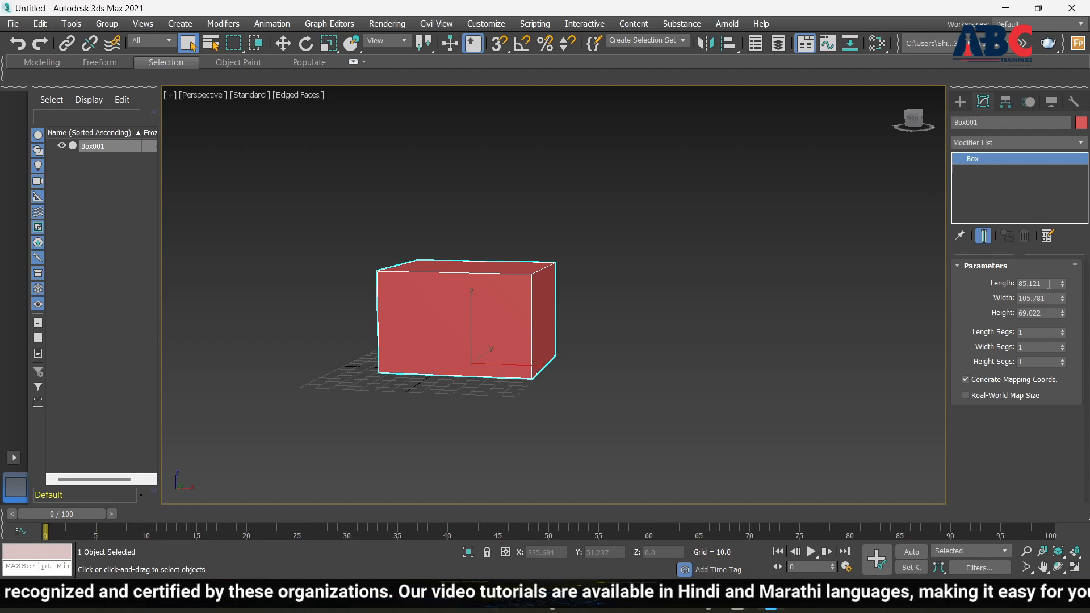
pyautogui.doubleClick(1050, 284)
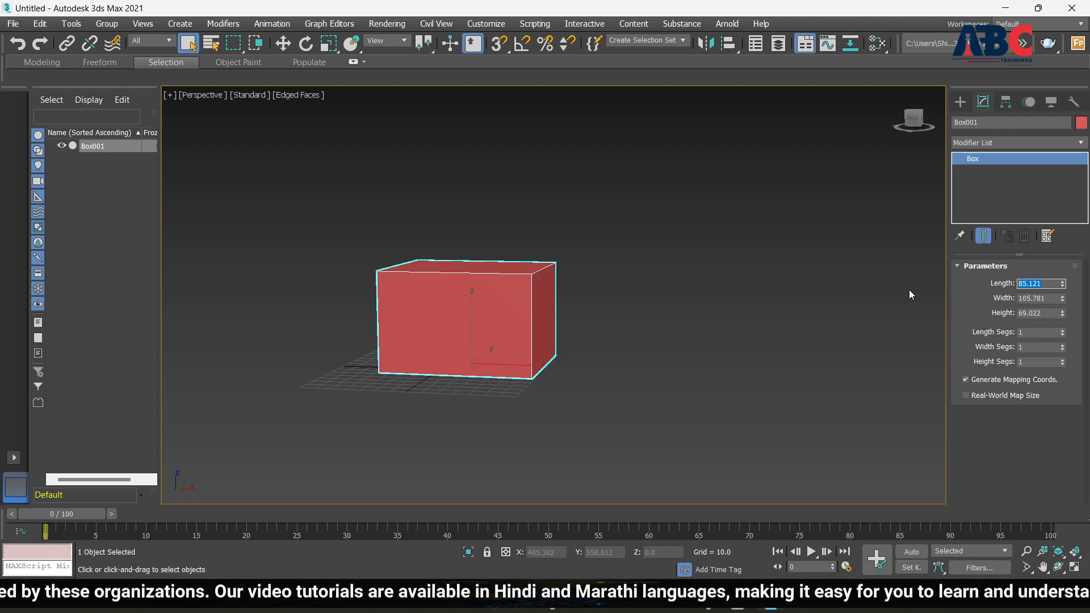
pyautogui.write('50')
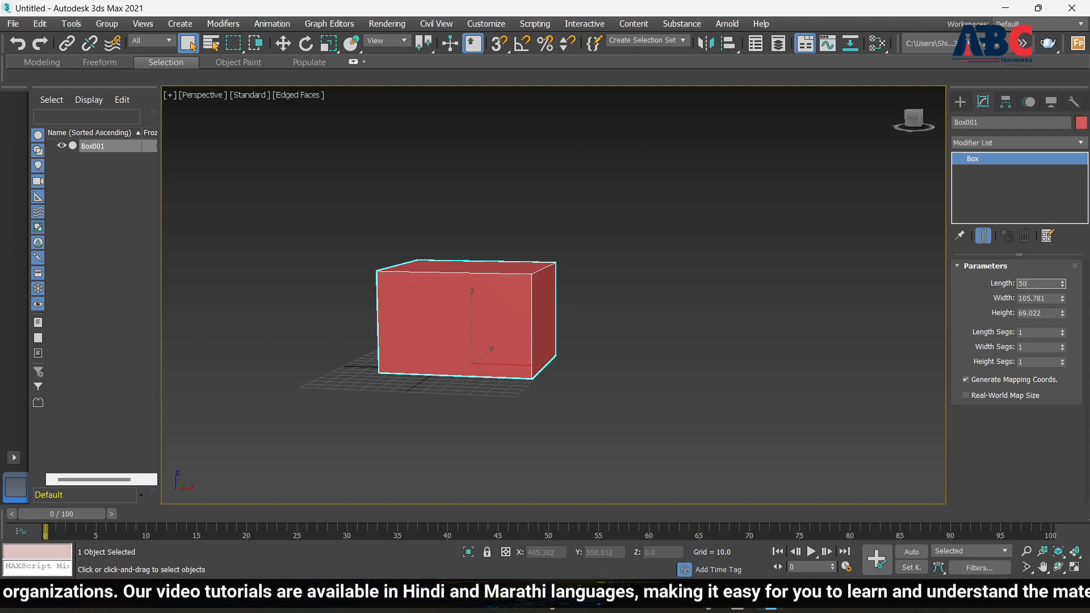
pyautogui.press('Return')
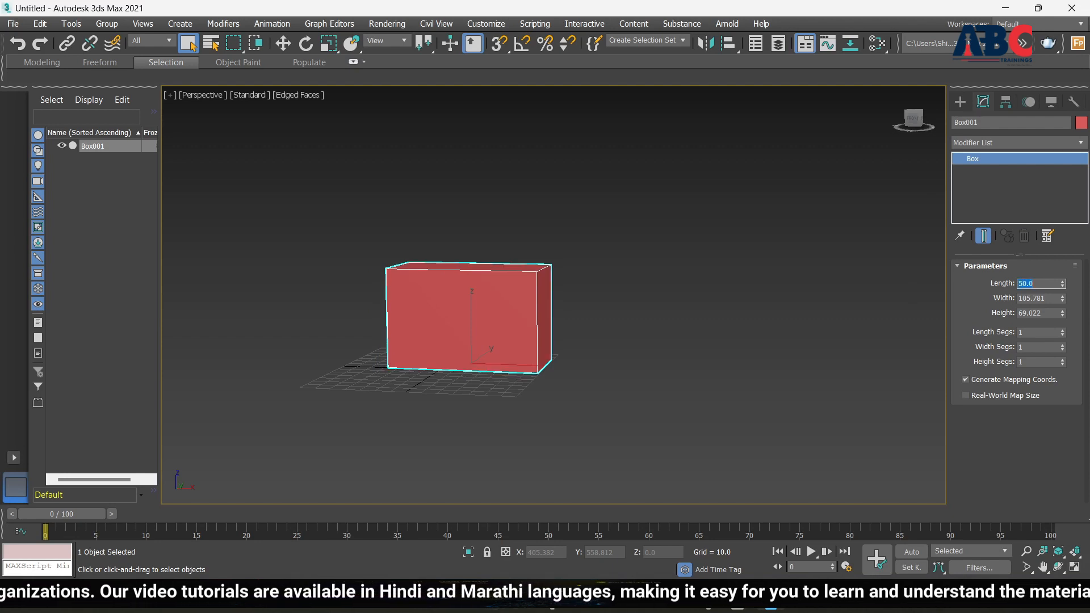
pyautogui.click(1050, 299)
pyautogui.write('50')
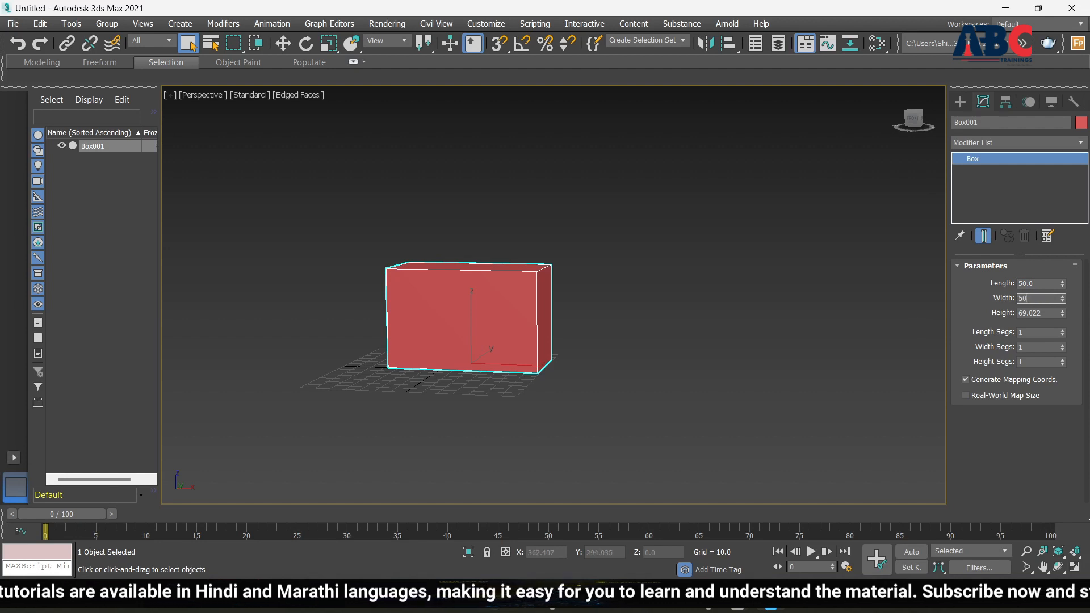
pyautogui.press('Return')
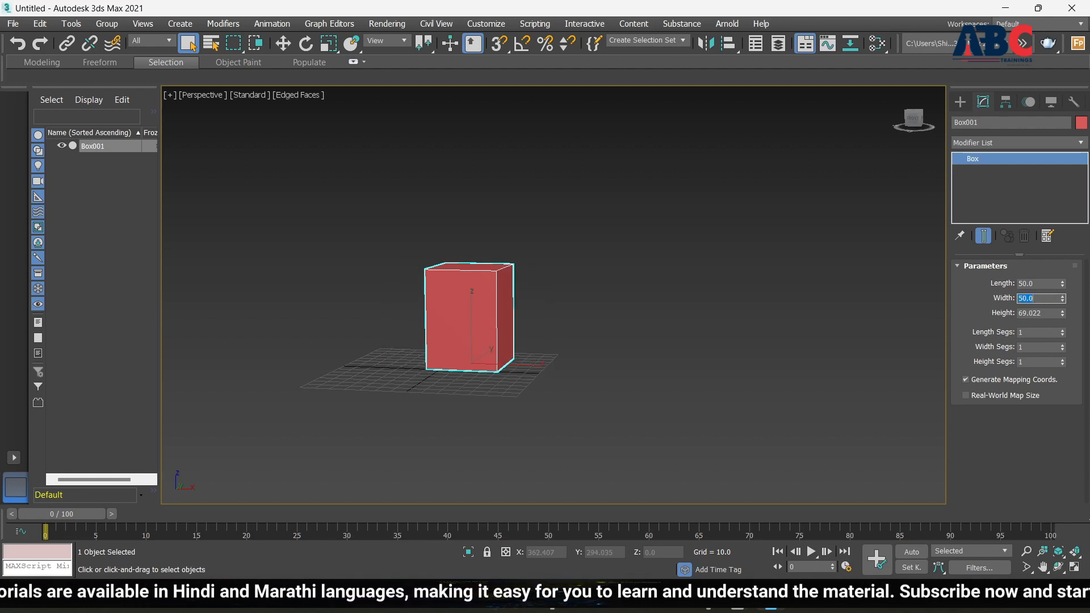
pyautogui.click(1050, 314)
pyautogui.write('50')
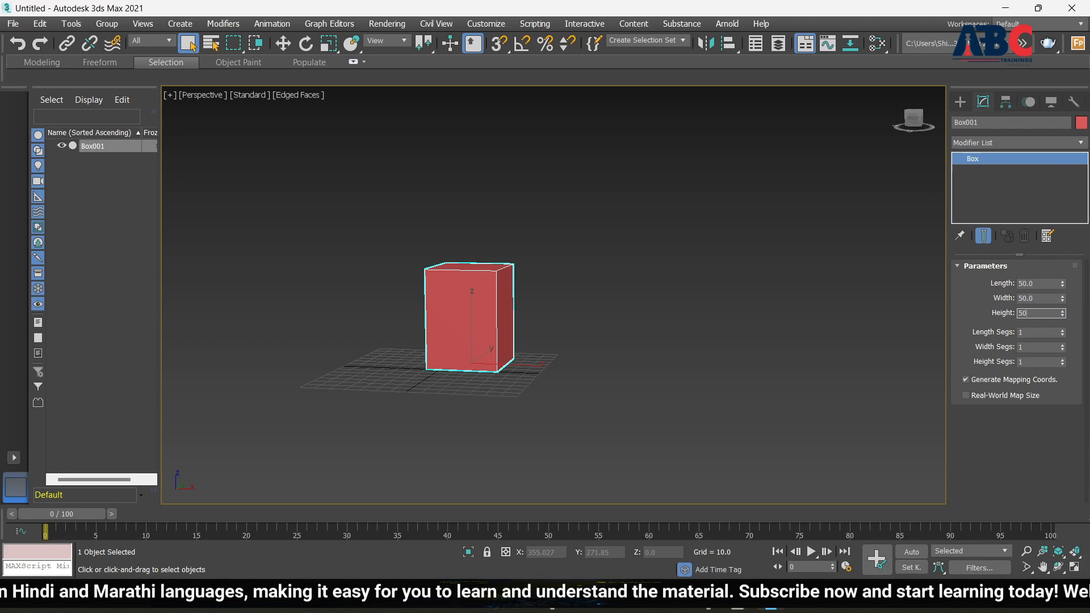
pyautogui.press('Return')
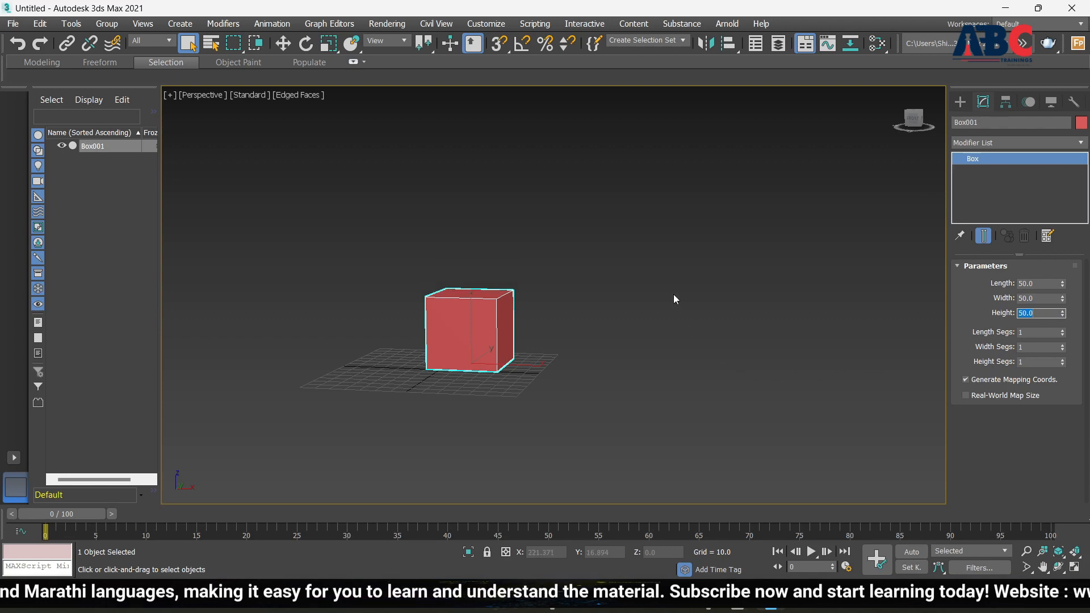
# Step: Examine the cube's faces, edges and corners from several angles, both up close and from farther away
pyautogui.keyDown('alt'); pyautogui.moveTo(674, 294); pyautogui.dragTo(533, 323, button='middle'); pyautogui.keyUp('alt')
pyautogui.scroll(5, 410, 332)
pyautogui.scroll(-5, 410, 332)
pyautogui.keyDown('alt'); pyautogui.moveTo(428, 336); pyautogui.dragTo(574, 341, button='middle'); pyautogui.keyUp('alt')
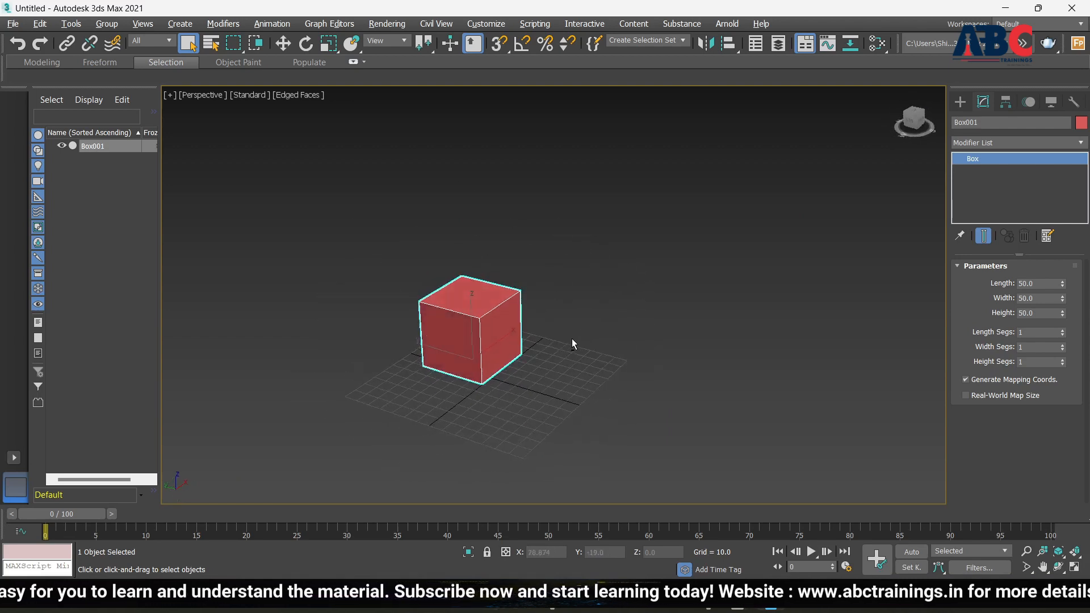
pyautogui.scroll(5, 493, 368)
pyautogui.scroll(-5, 495, 368)
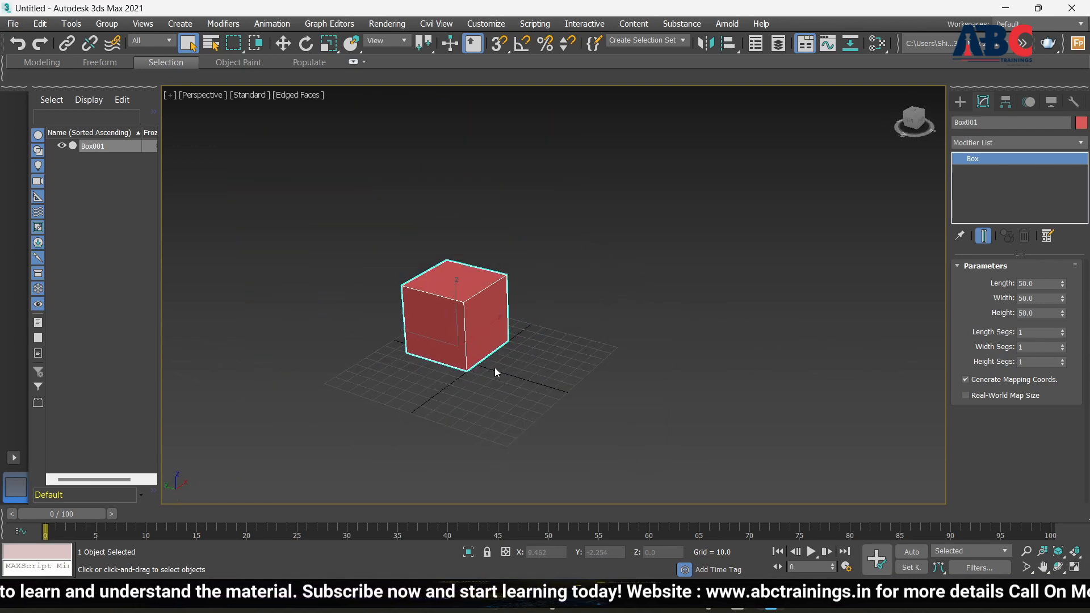
pyautogui.keyDown('alt'); pyautogui.moveTo(583, 387); pyautogui.dragTo(543, 369, button='middle'); pyautogui.keyUp('alt')
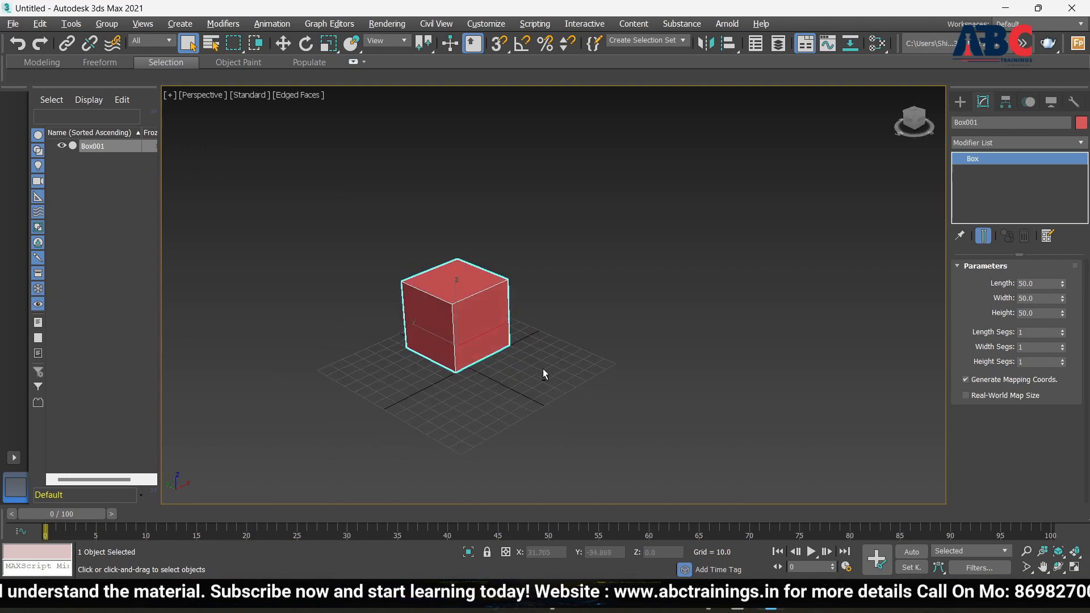
pyautogui.scroll(4, 471, 293)
pyautogui.scroll(-6, 477, 318)
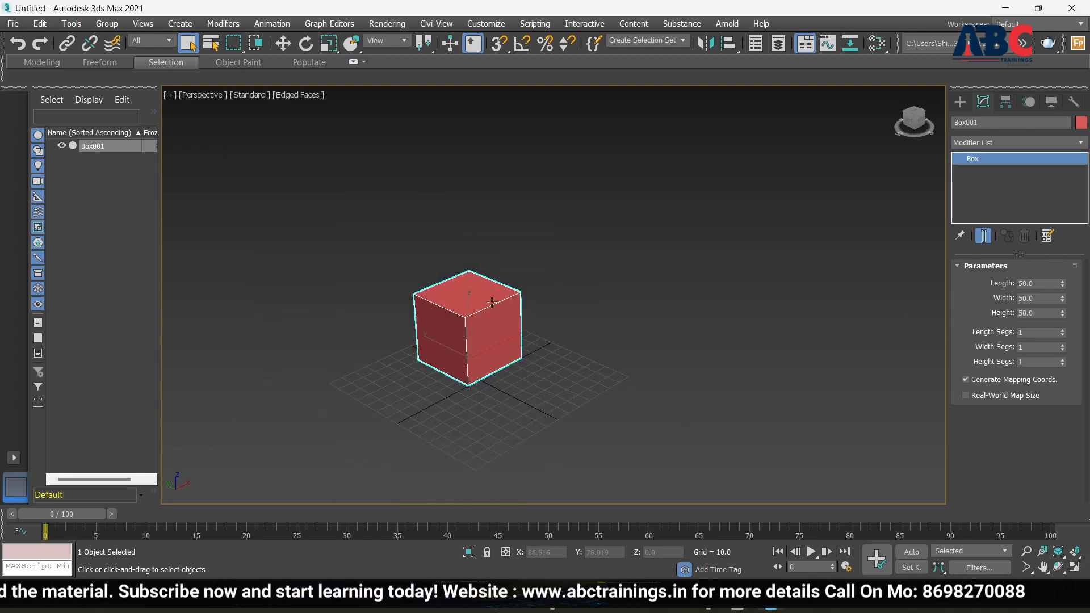
pyautogui.scroll(6, 486, 333)
pyautogui.scroll(-3, 462, 312)
pyautogui.scroll(2, 496, 349)
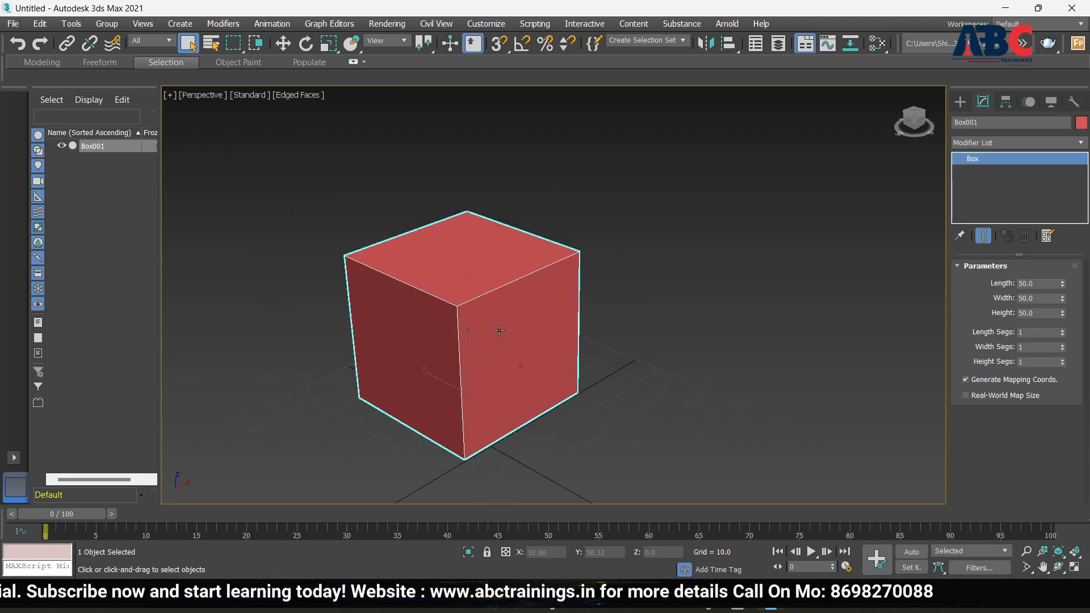
pyautogui.scroll(-3, 500, 331)
pyautogui.scroll(5, 483, 340)
pyautogui.scroll(-3, 481, 339)
pyautogui.scroll(4, 459, 342)
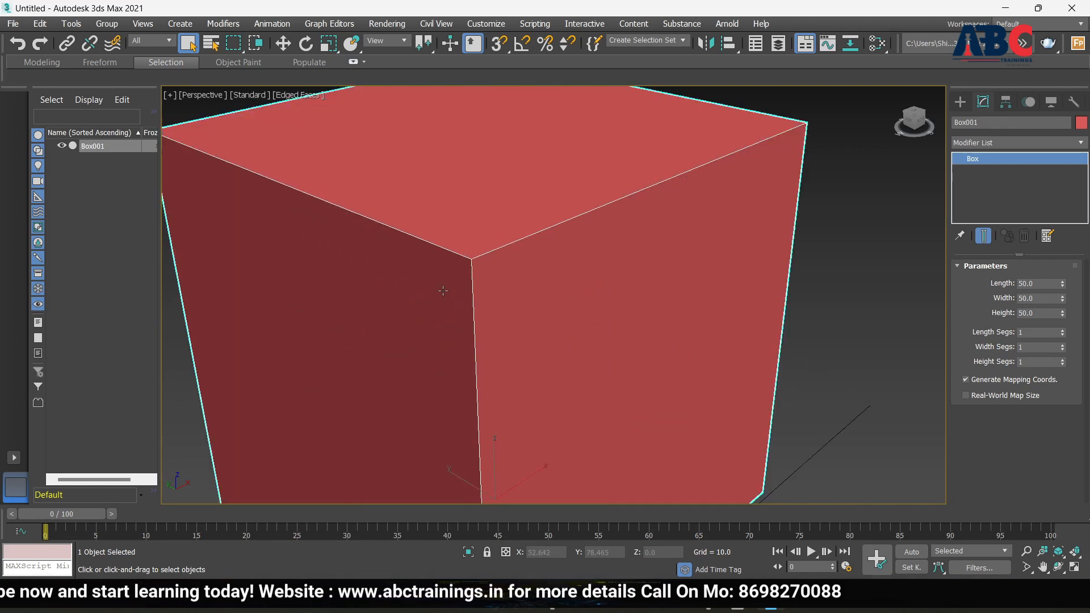
pyautogui.scroll(-4, 455, 318)
pyautogui.scroll(2, 447, 272)
pyautogui.scroll(-2, 448, 271)
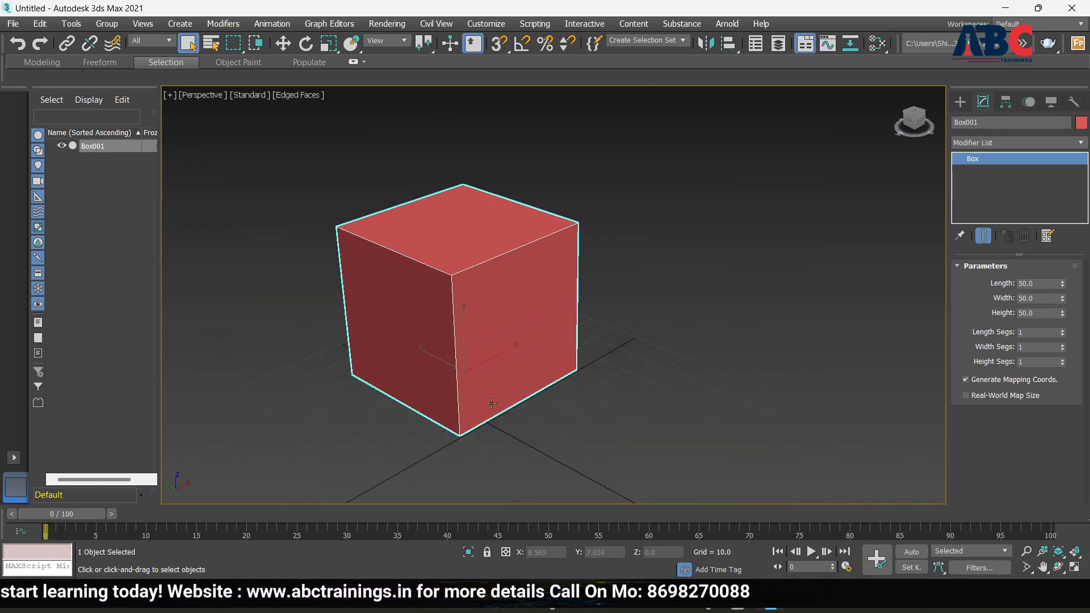
pyautogui.keyDown('alt'); pyautogui.moveTo(492, 403); pyautogui.dragTo(313, 380, button='middle'); pyautogui.keyUp('alt')
pyautogui.scroll(5, 537, 359)
pyautogui.scroll(-5, 538, 359)
pyautogui.keyDown('alt'); pyautogui.moveTo(538, 359); pyautogui.dragTo(430, 379, button='middle'); pyautogui.keyUp('alt')
pyautogui.scroll(3, 414, 251)
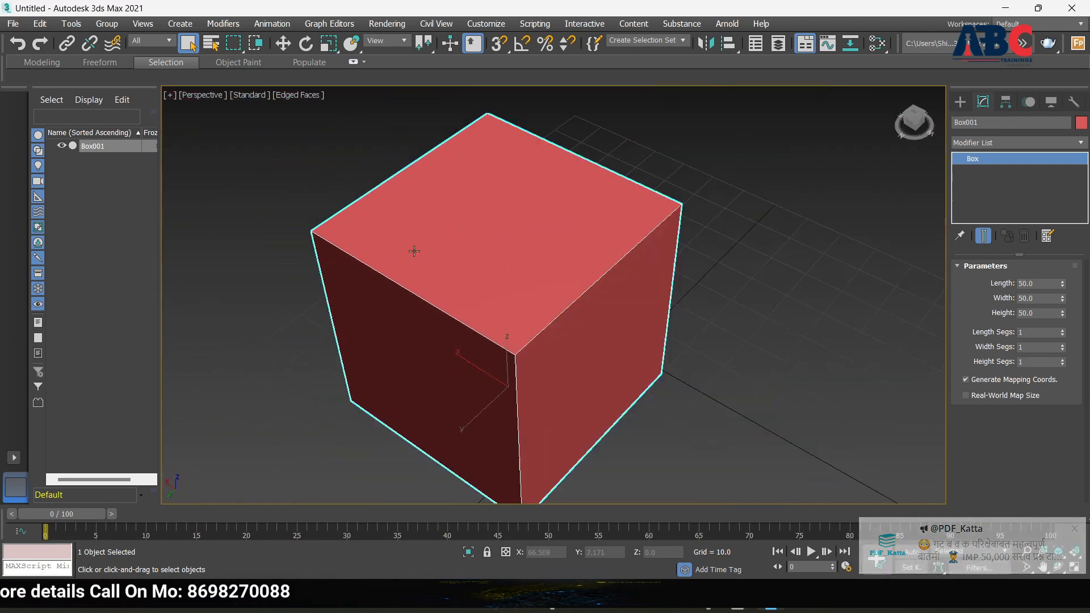
pyautogui.scroll(-3, 414, 251)
pyautogui.scroll(5, 347, 230)
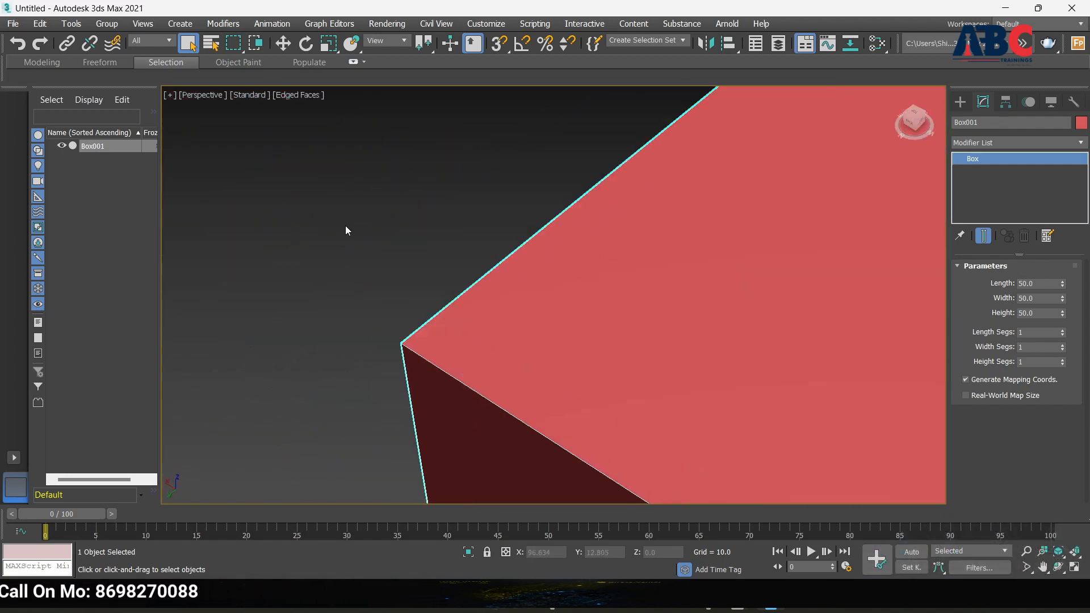
pyautogui.scroll(-5, 350, 230)
pyautogui.scroll(4, 476, 289)
pyautogui.scroll(-4, 472, 279)
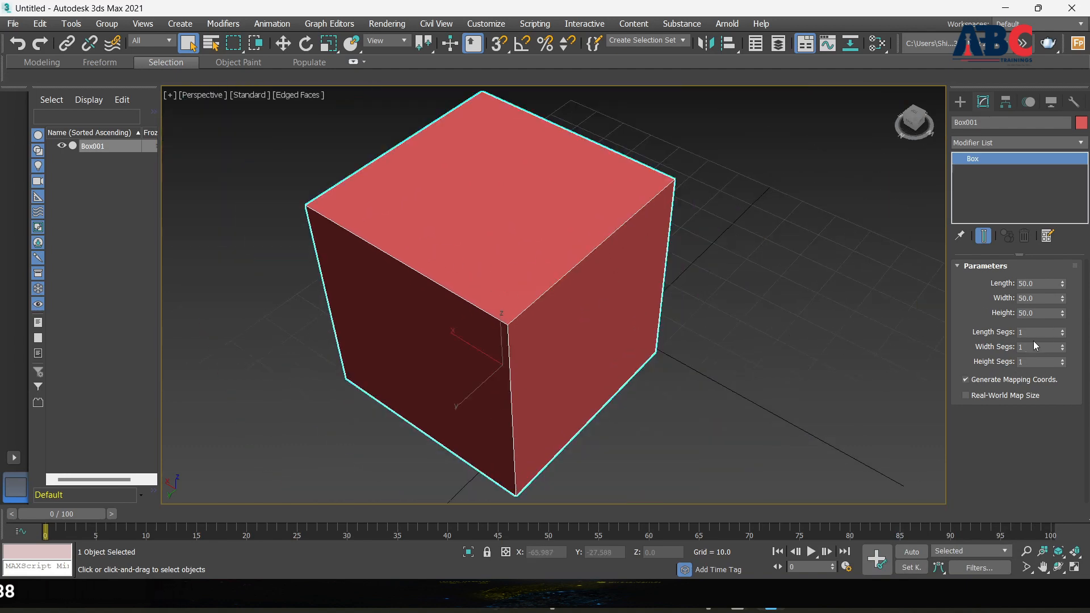
# Step: Set the cube's length, width and height segments to 10 each, and deselect the cube
pyautogui.click(1061, 334)
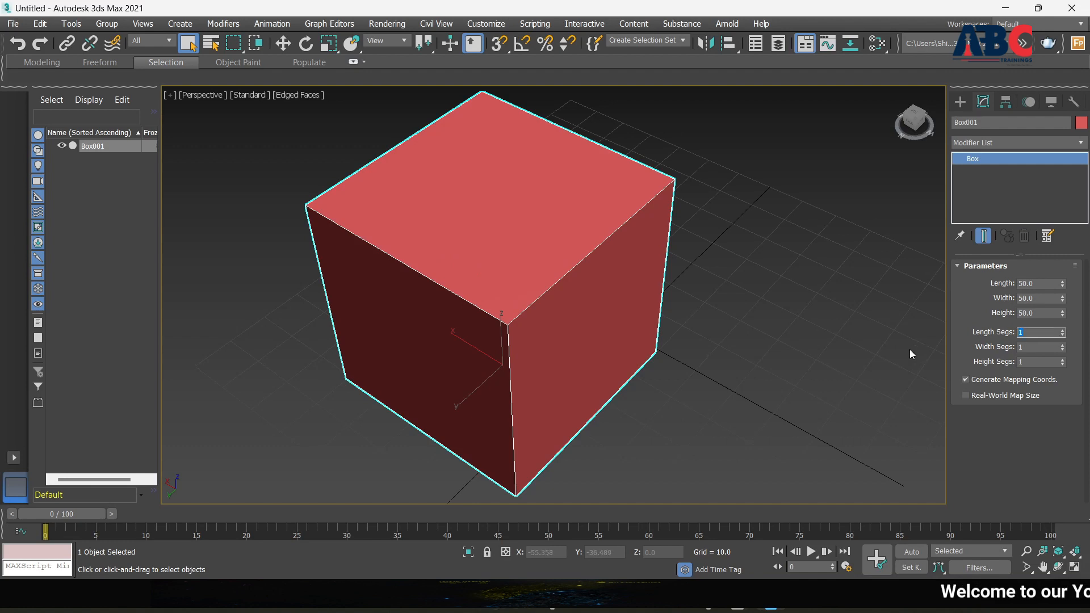
pyautogui.write('10')
pyautogui.press('Return')
pyautogui.click(1035, 347)
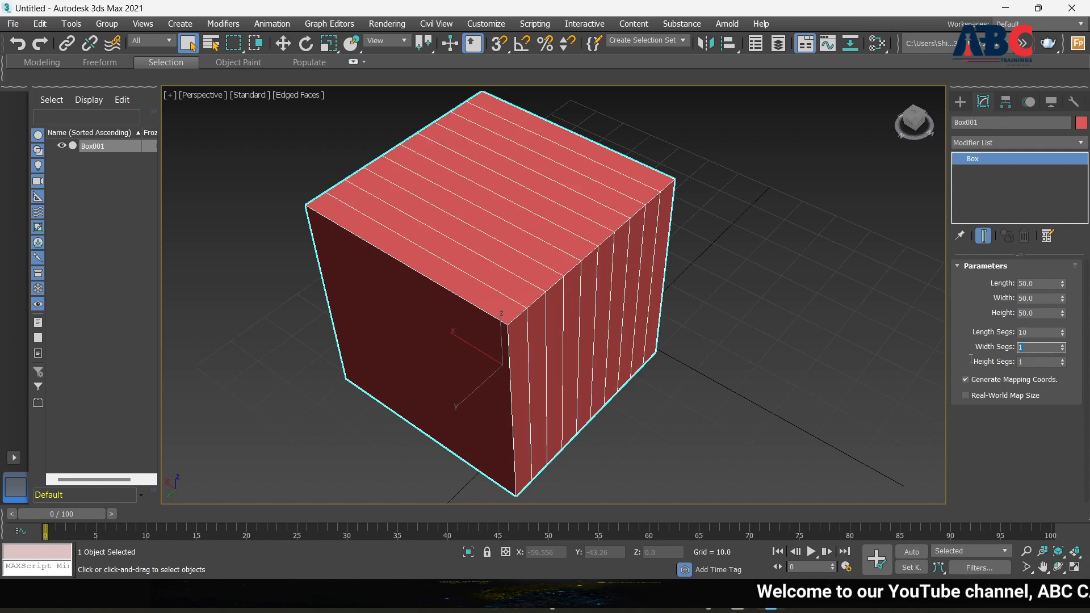
pyautogui.write('10')
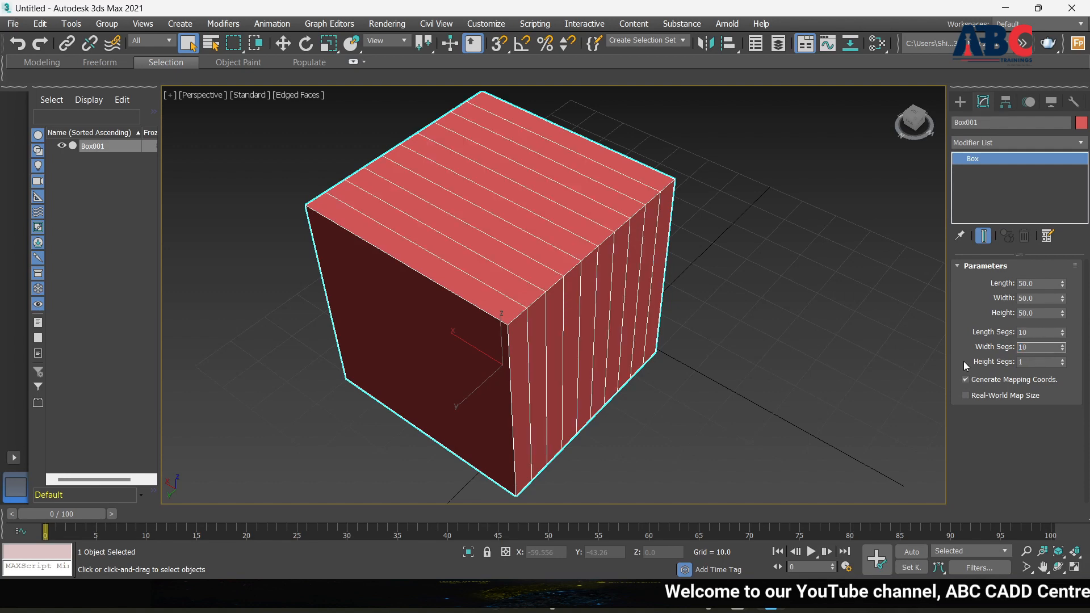
pyautogui.click(1042, 361)
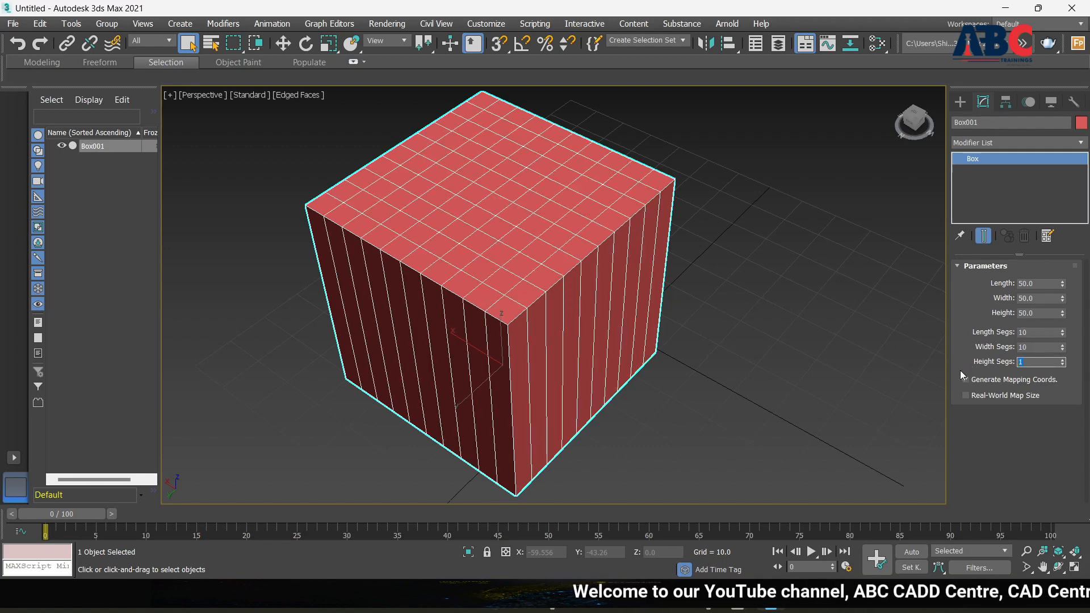
pyautogui.write('10')
pyautogui.click(858, 189)
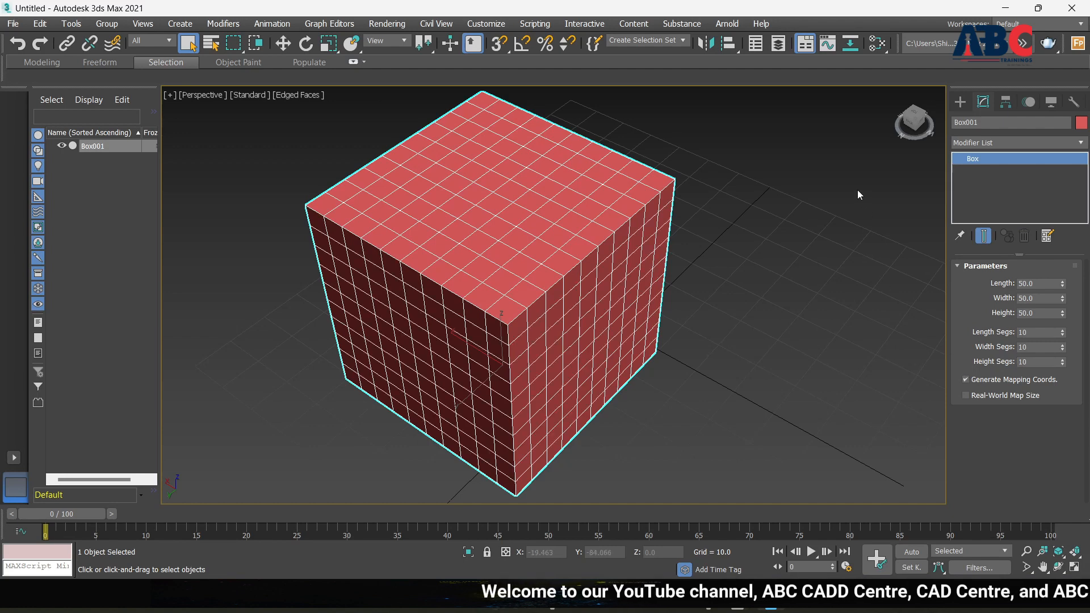
# Step: Examine the cube's segment grid from several angles, both up close and from farther away
pyautogui.scroll(2, 439, 303)
pyautogui.scroll(-4, 446, 292)
pyautogui.scroll(3, 552, 384)
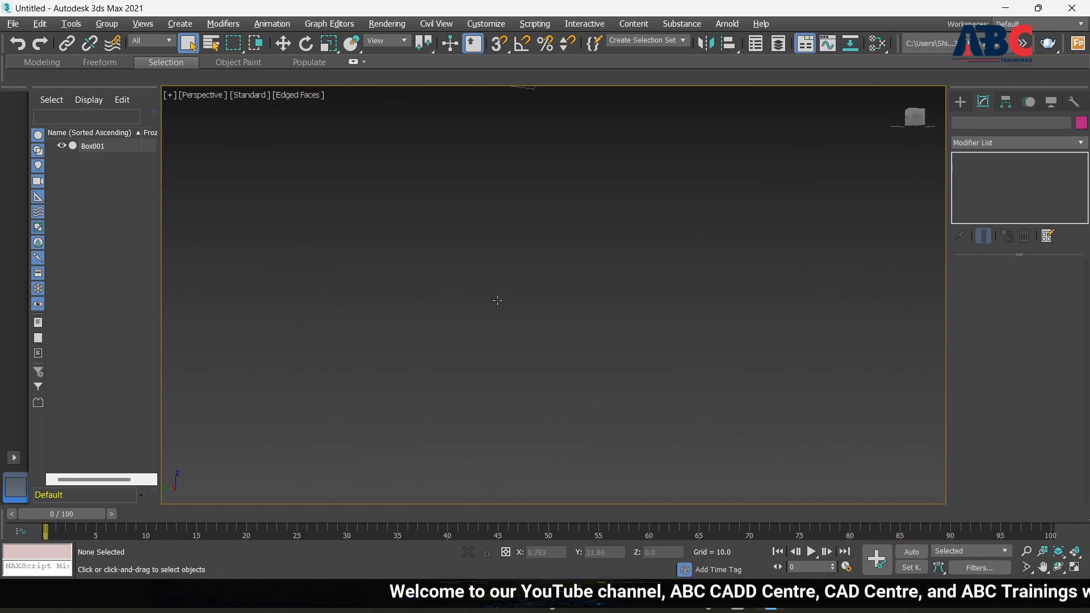
pyautogui.scroll(-6, 523, 358)
pyautogui.moveTo(478, 355); pyautogui.dragTo(608, 390, button='middle')
pyautogui.scroll(4, 505, 315)
pyautogui.scroll(-4, 506, 315)
pyautogui.scroll(4, 548, 345)
pyautogui.scroll(-4, 561, 339)
pyautogui.rightClick(607, 391)
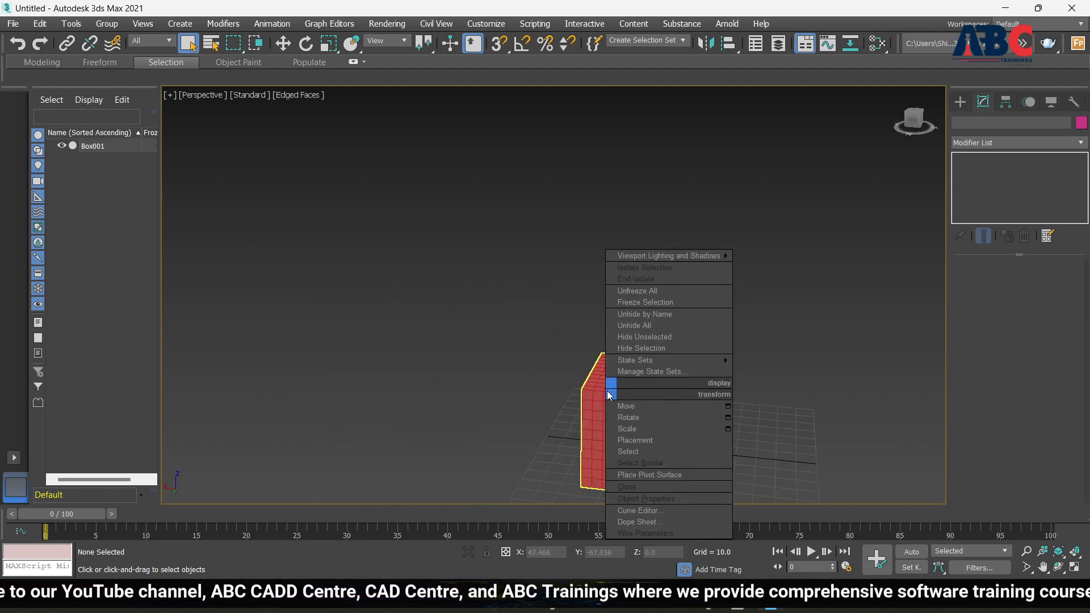
pyautogui.click(529, 349)
pyautogui.keyDown('alt'); pyautogui.moveTo(529, 349); pyautogui.dragTo(713, 398, button='middle'); pyautogui.keyUp('alt')
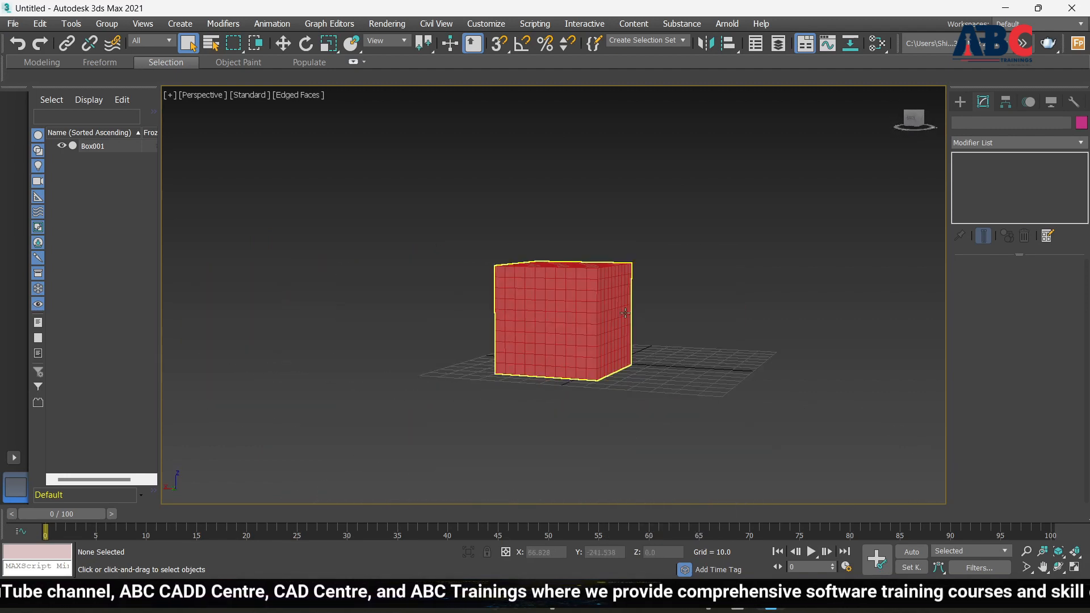
pyautogui.keyDown('alt'); pyautogui.moveTo(623, 330); pyautogui.dragTo(598, 358, button='middle'); pyautogui.keyUp('alt')
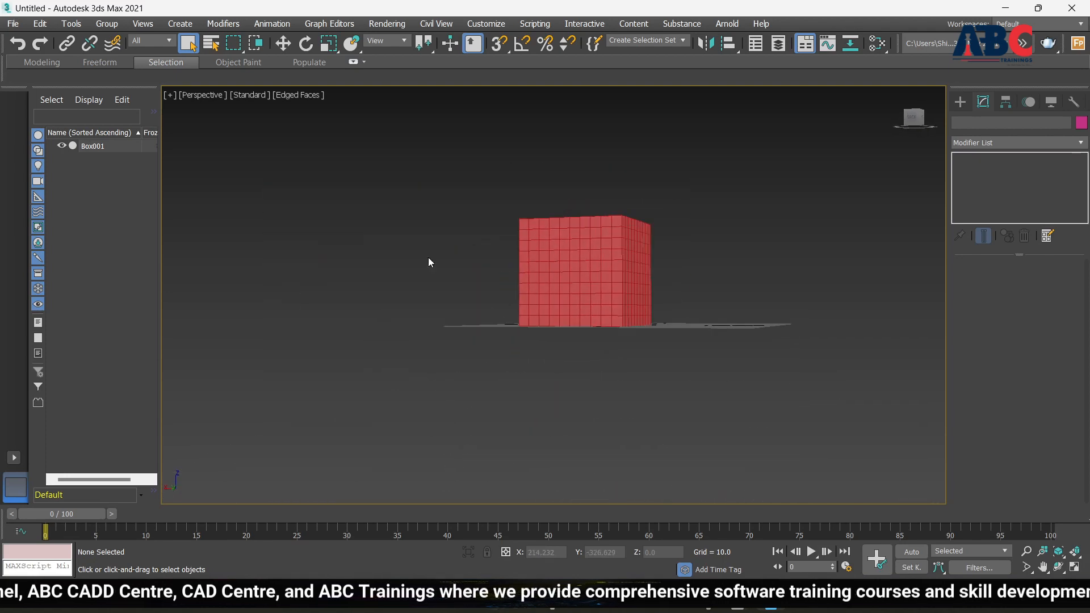
pyautogui.moveTo(497, 449)
pyautogui.keyDown('alt'); pyautogui.mouseDown(button='middle')
pyautogui.moveTo(485, 469)
pyautogui.moveTo(494, 457)
pyautogui.mouseUp(button='middle'); pyautogui.keyUp('alt')
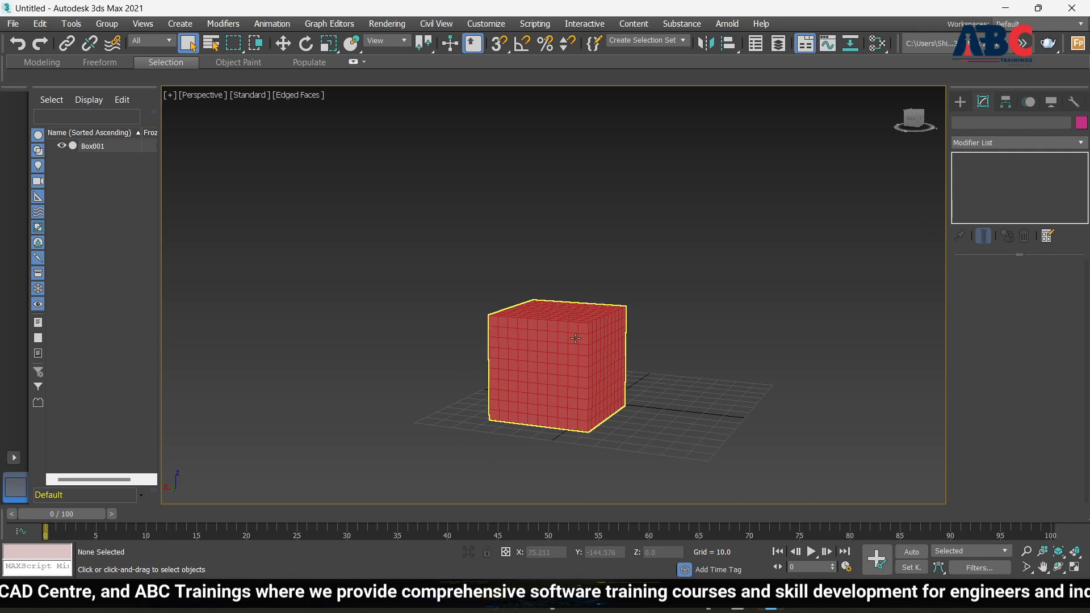
# Step: Turn off Edged Faces in the perspective viewport and inspect the plainly shaded cube from above and up close
pyautogui.click(297, 97)
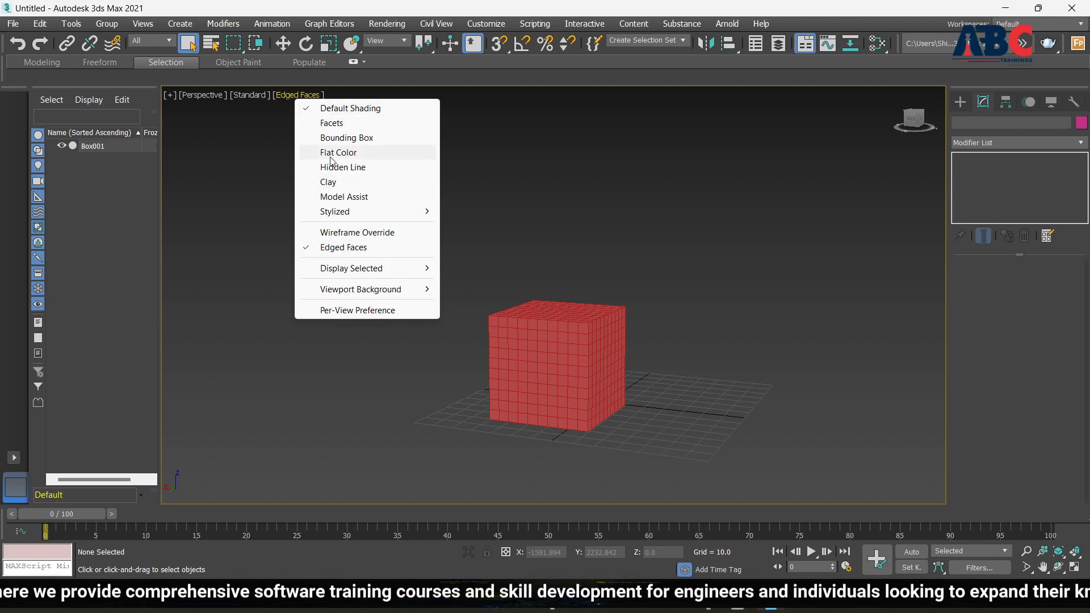
pyautogui.click(308, 247)
pyautogui.scroll(6, 540, 345)
pyautogui.scroll(-7, 540, 351)
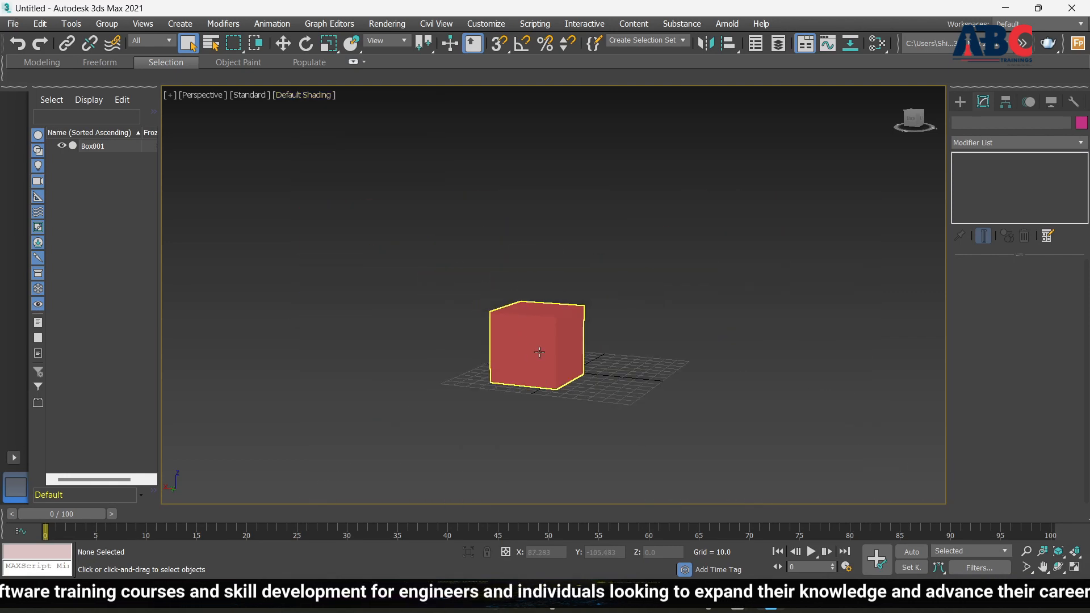
pyautogui.keyDown('alt'); pyautogui.moveTo(540, 352); pyautogui.dragTo(548, 408, button='middle'); pyautogui.keyUp('alt')
pyautogui.scroll(6, 383, 393)
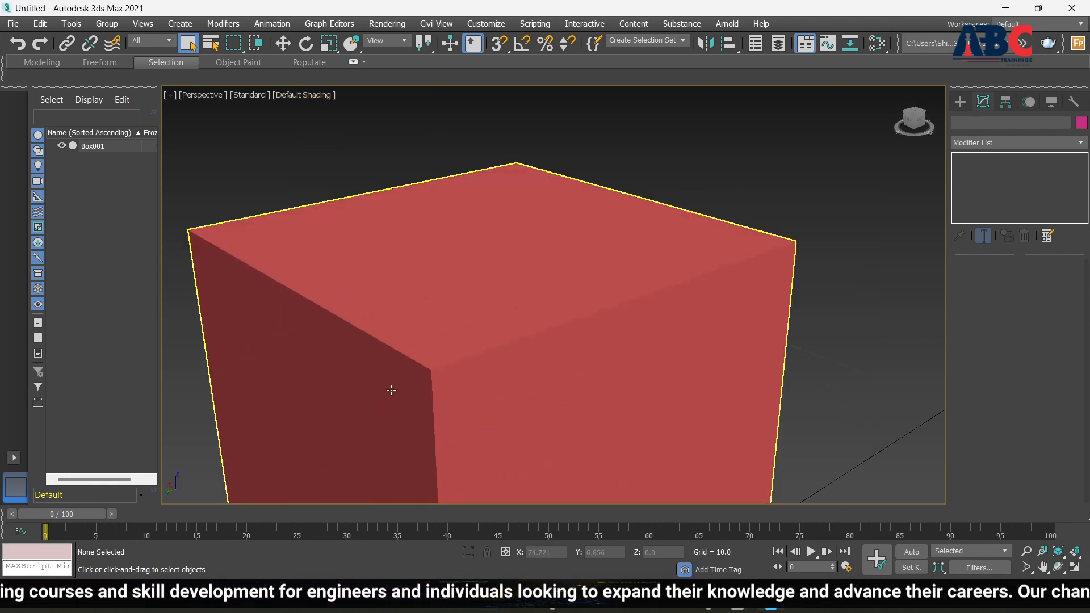
pyautogui.scroll(-5, 502, 321)
pyautogui.scroll(5, 490, 339)
pyautogui.scroll(-6, 511, 324)
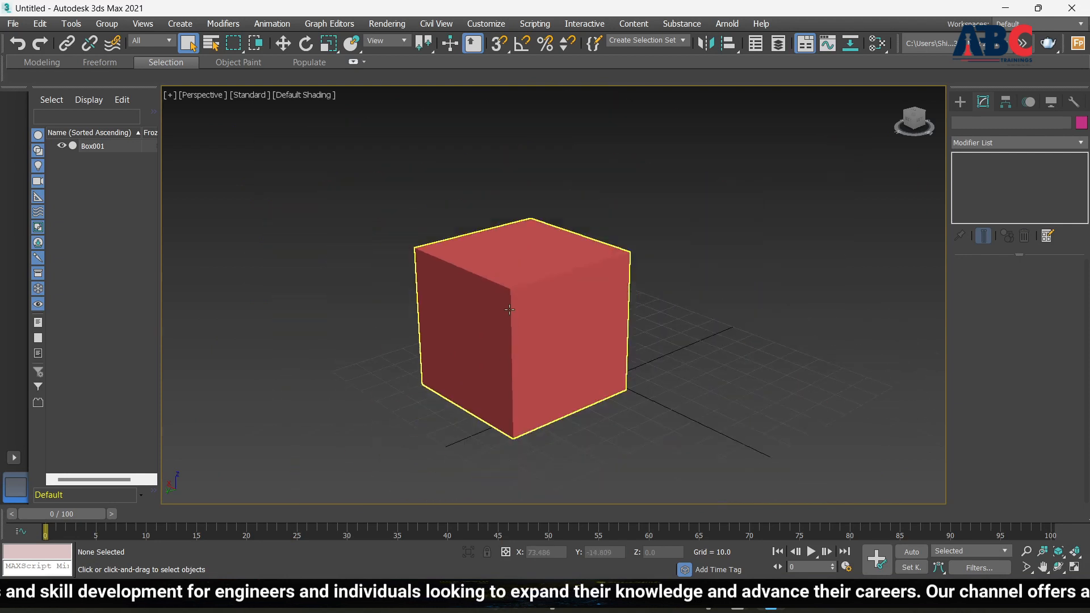
# Step: Display the cube with Wireframe Override in the perspective viewport and inspect its segments up close
pyautogui.click(308, 94)
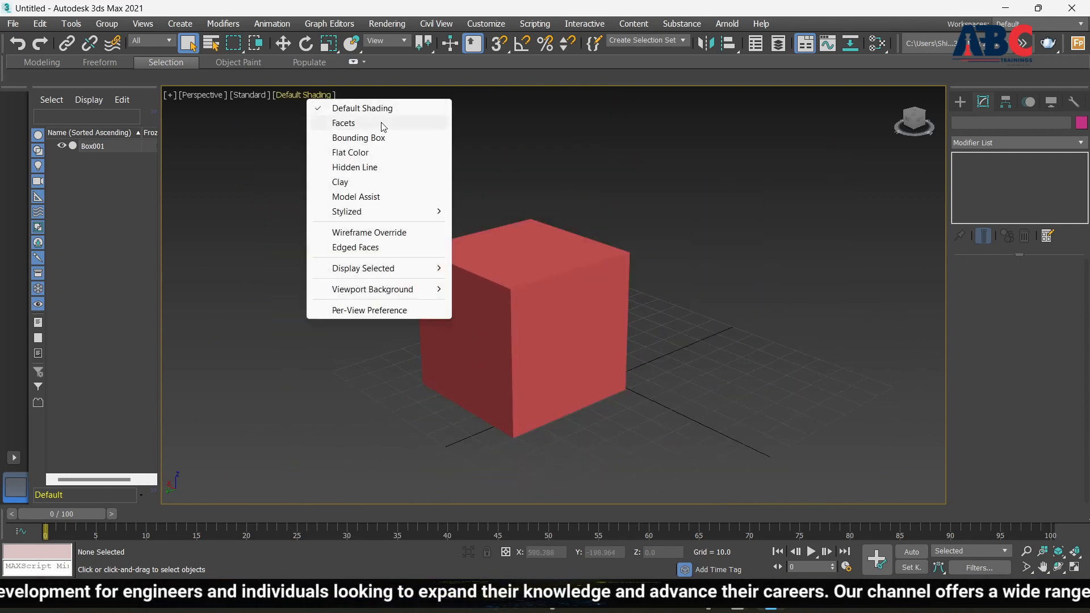
pyautogui.click(335, 236)
pyautogui.scroll(4, 707, 312)
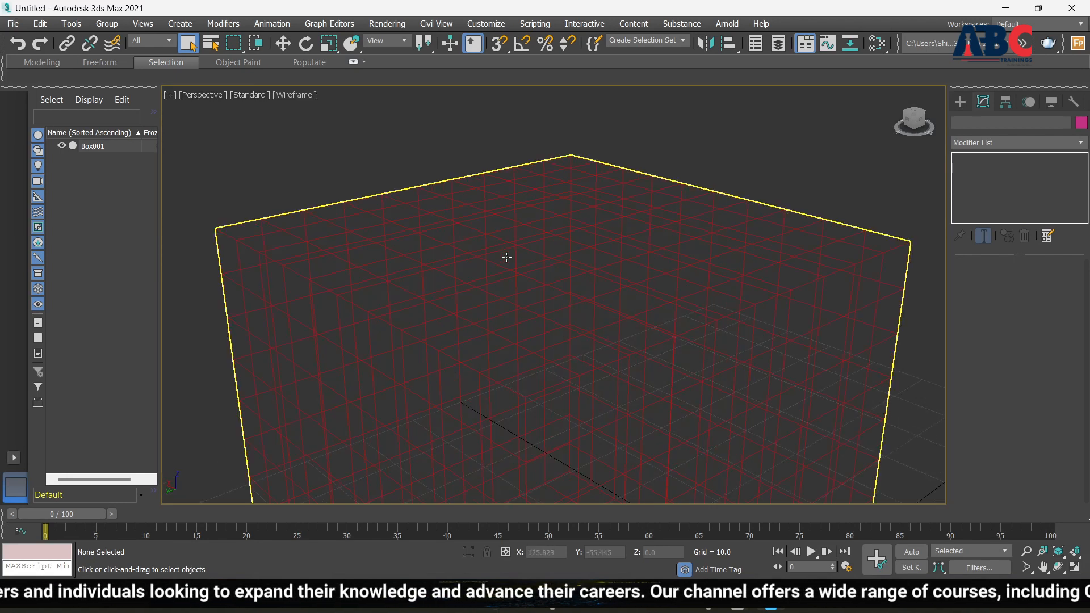
pyautogui.scroll(-3, 380, 170)
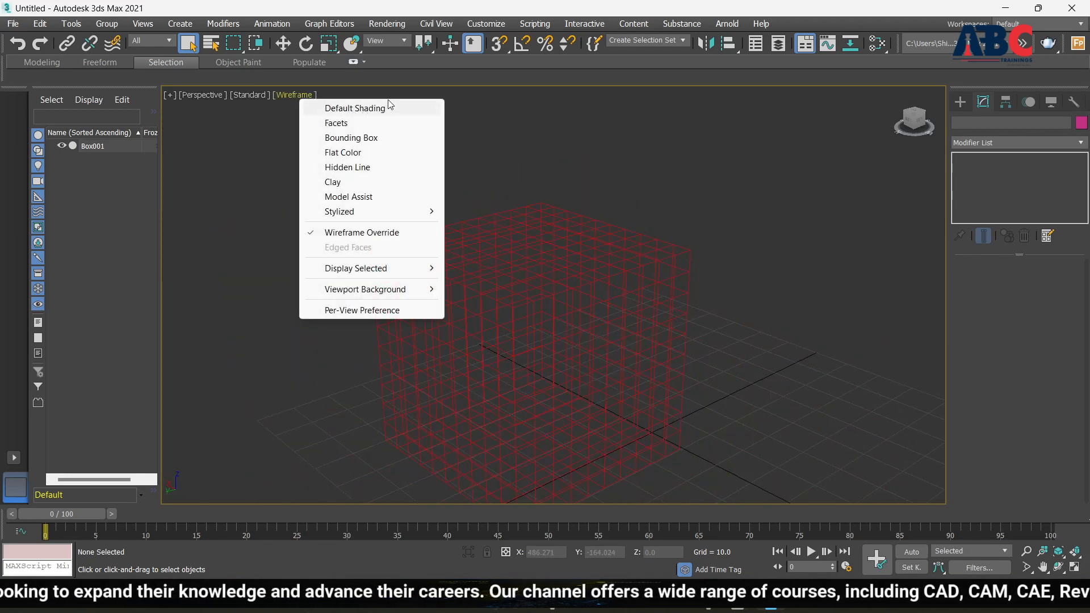
# Step: Change the viewport shading to Facets, followed by Bounding Box
pyautogui.click(352, 123)
pyautogui.click(286, 94)
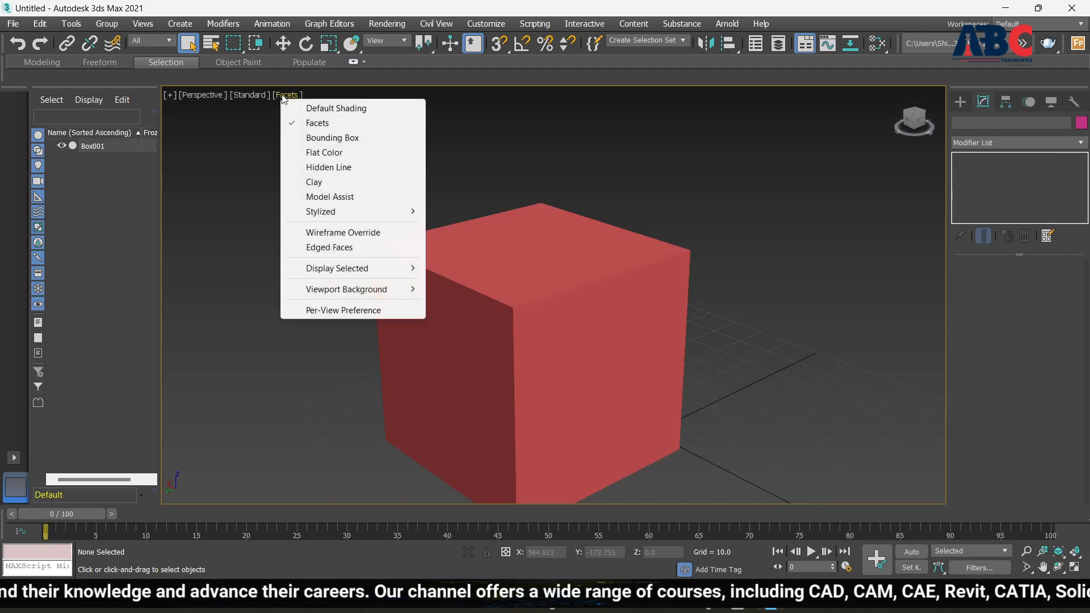
pyautogui.click(316, 139)
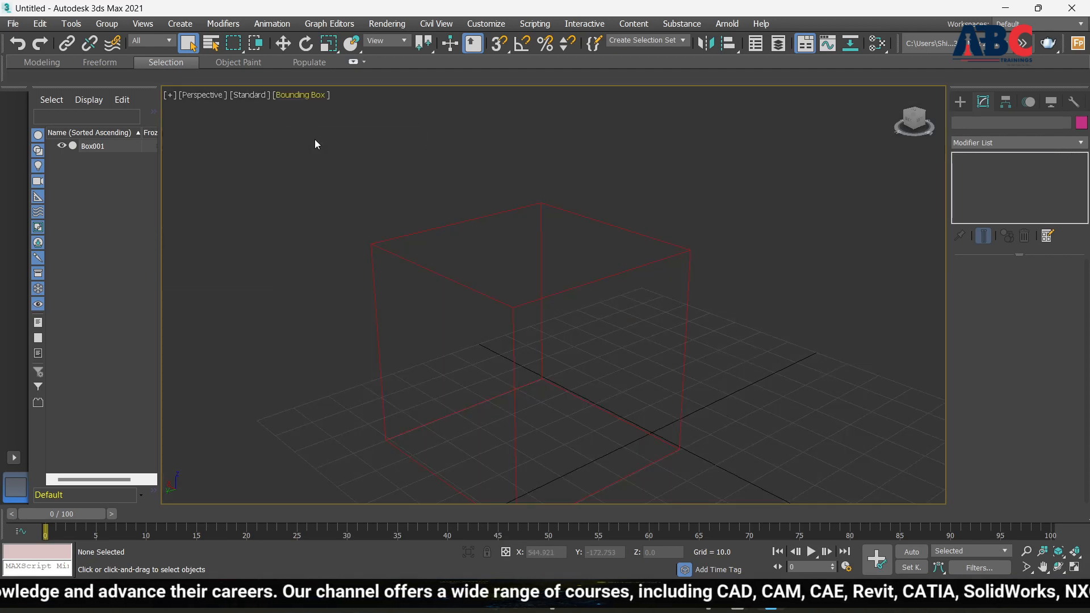
# Step: Try the Flat Color shading mode on the cube, followed by Clay
pyautogui.click(296, 95)
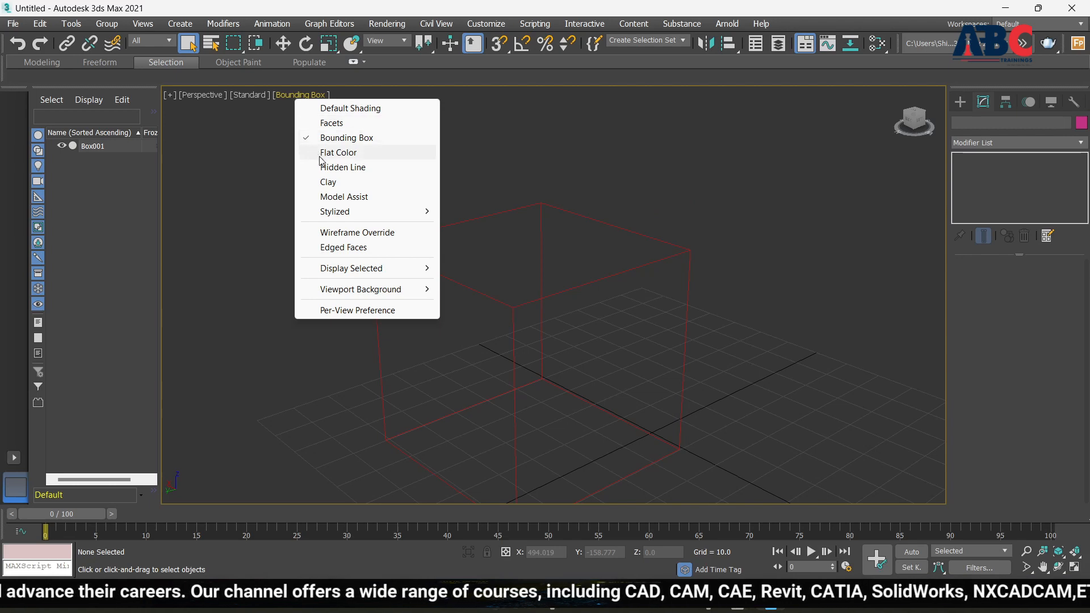
pyautogui.click(319, 152)
pyautogui.click(301, 95)
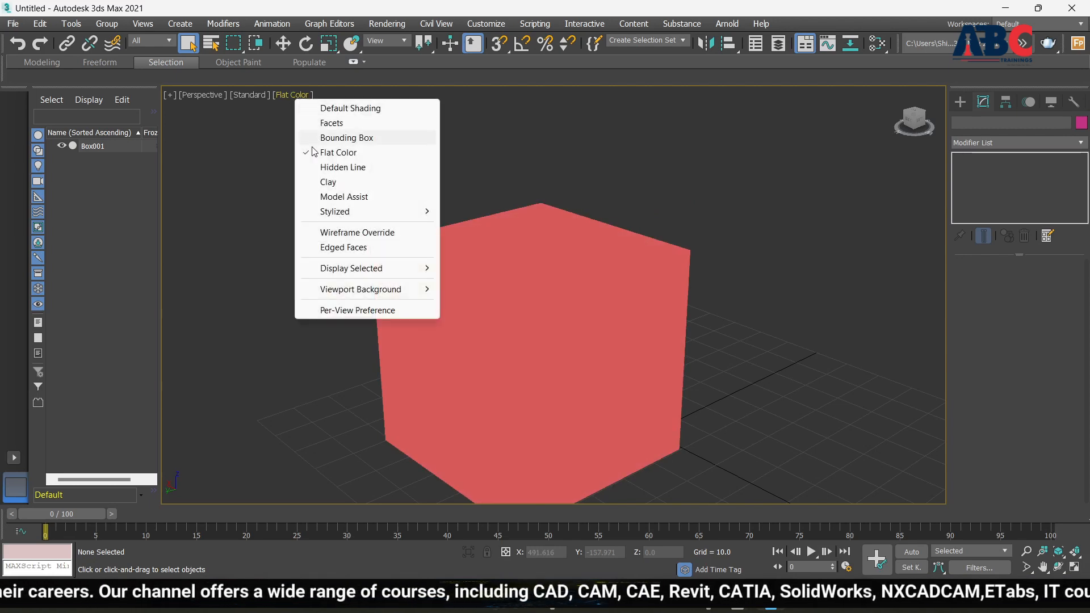
pyautogui.click(323, 180)
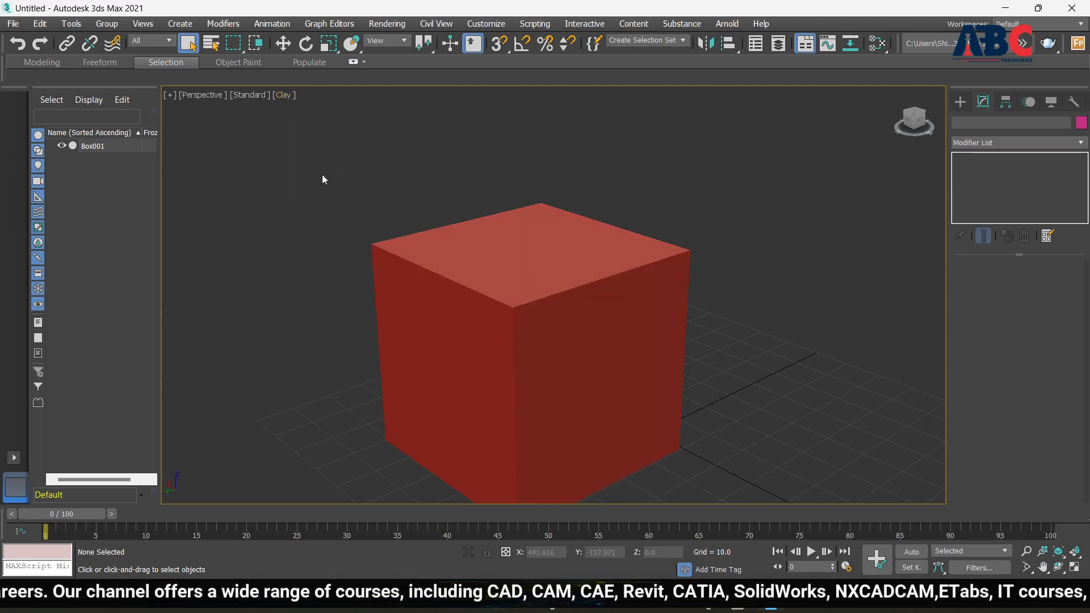
# Step: Try the Model Assist shading mode on the cube, followed by the stylized Graphite look
pyautogui.click(284, 96)
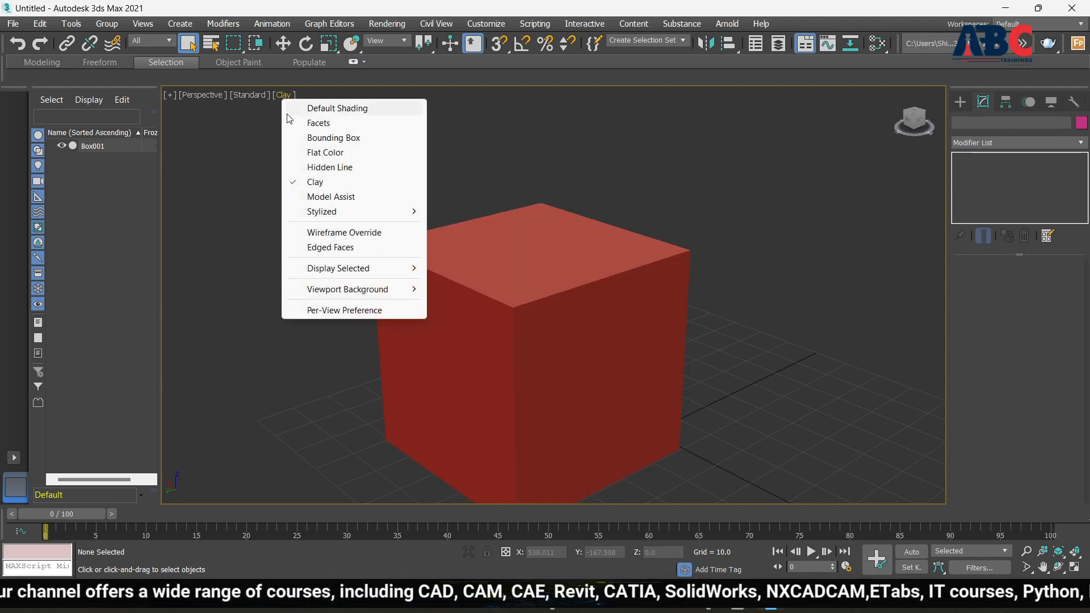
pyautogui.click(343, 198)
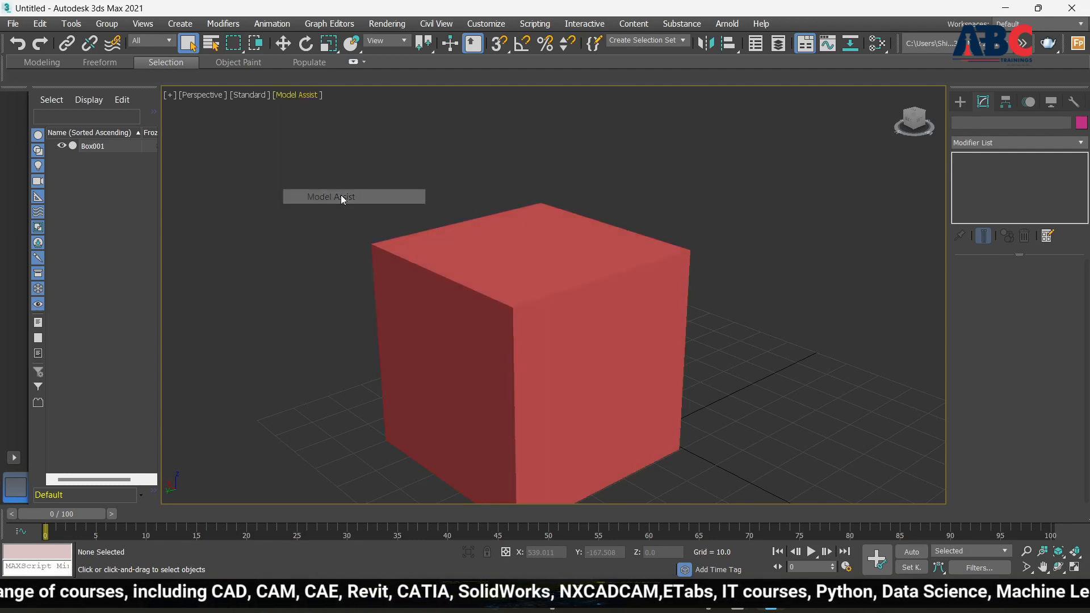
pyautogui.click(306, 97)
pyautogui.moveTo(428, 214)
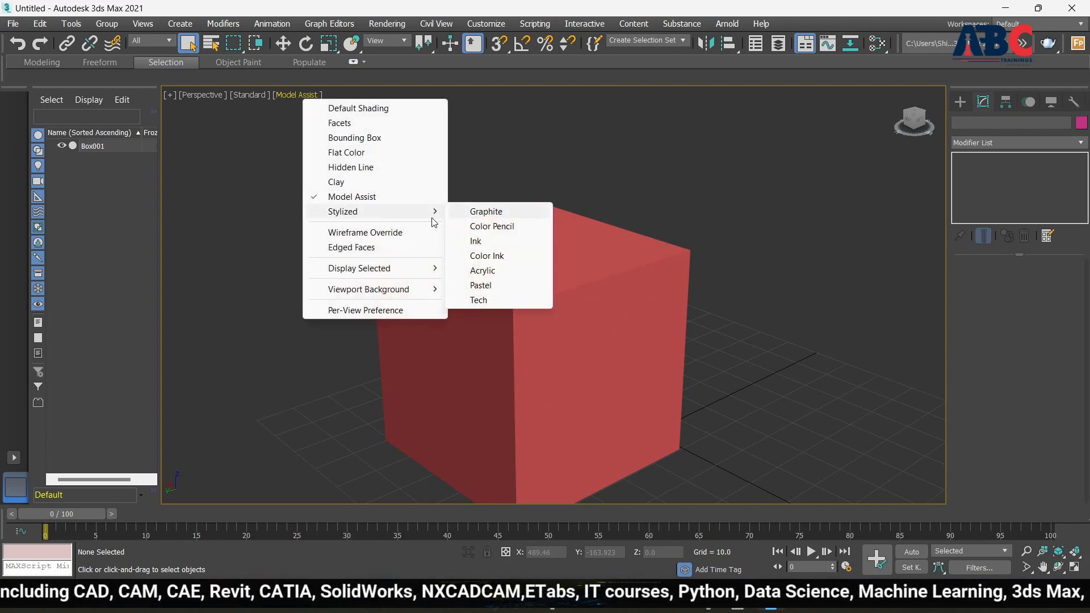
pyautogui.click(474, 214)
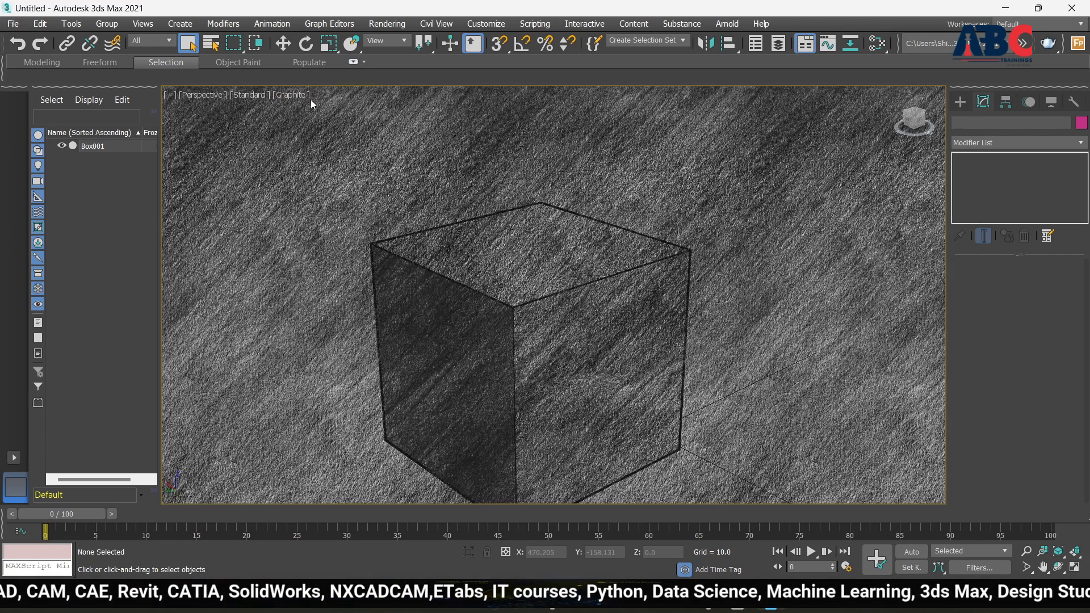
# Step: Apply the stylized Color Pencil look to the viewport, followed by the Ink look
pyautogui.click(296, 93)
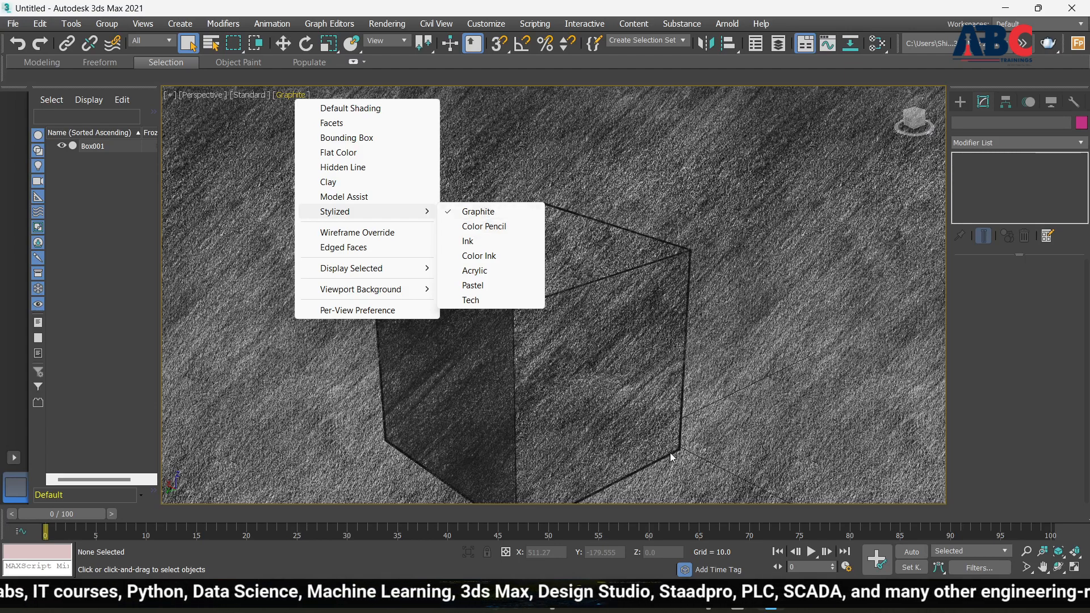
pyautogui.click(485, 226)
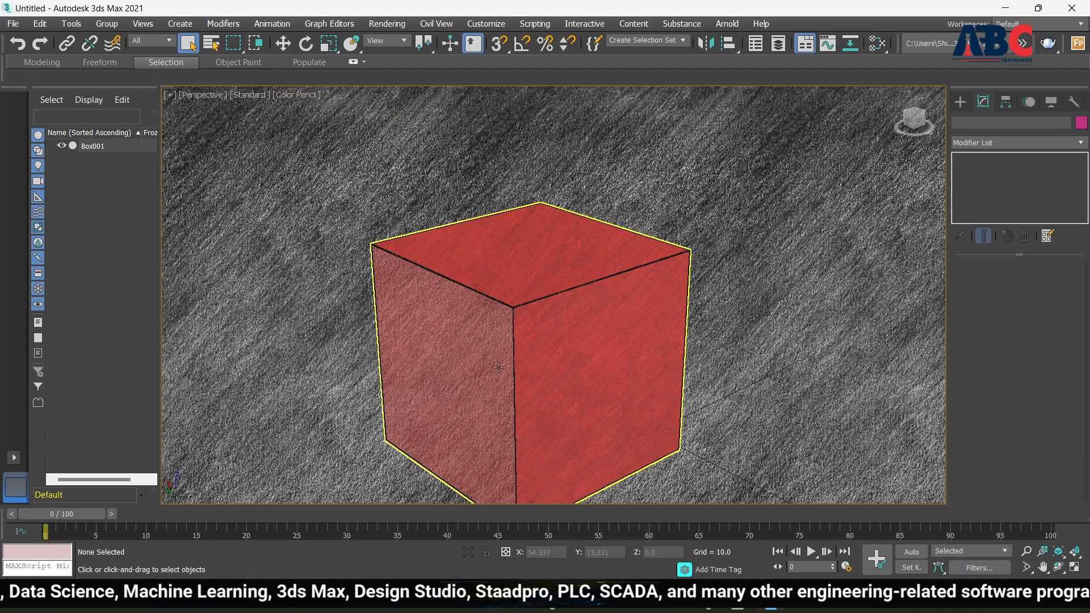
pyautogui.click(306, 98)
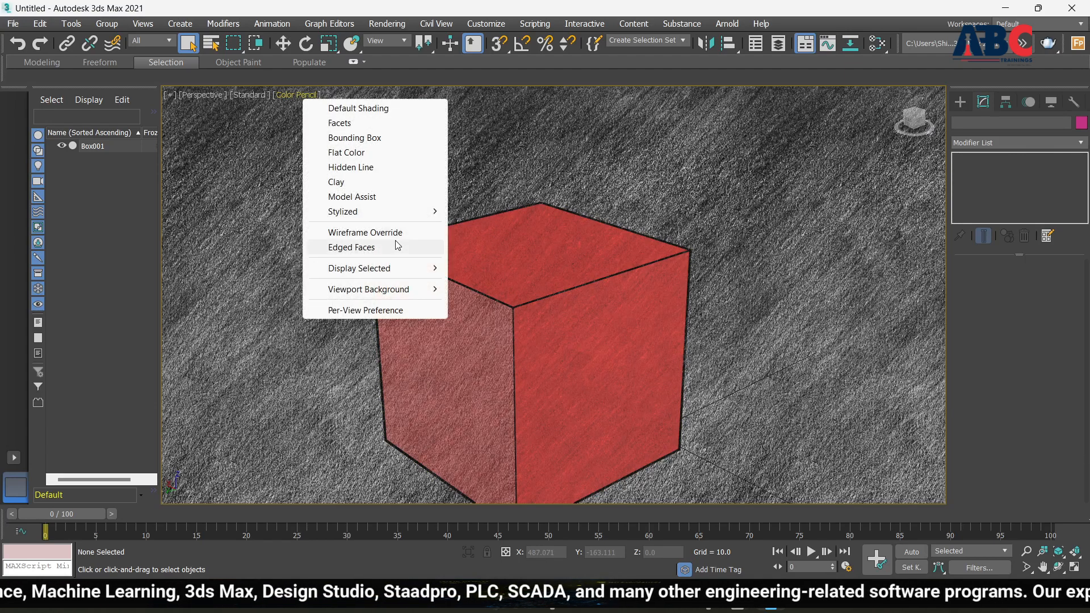
pyautogui.moveTo(406, 218)
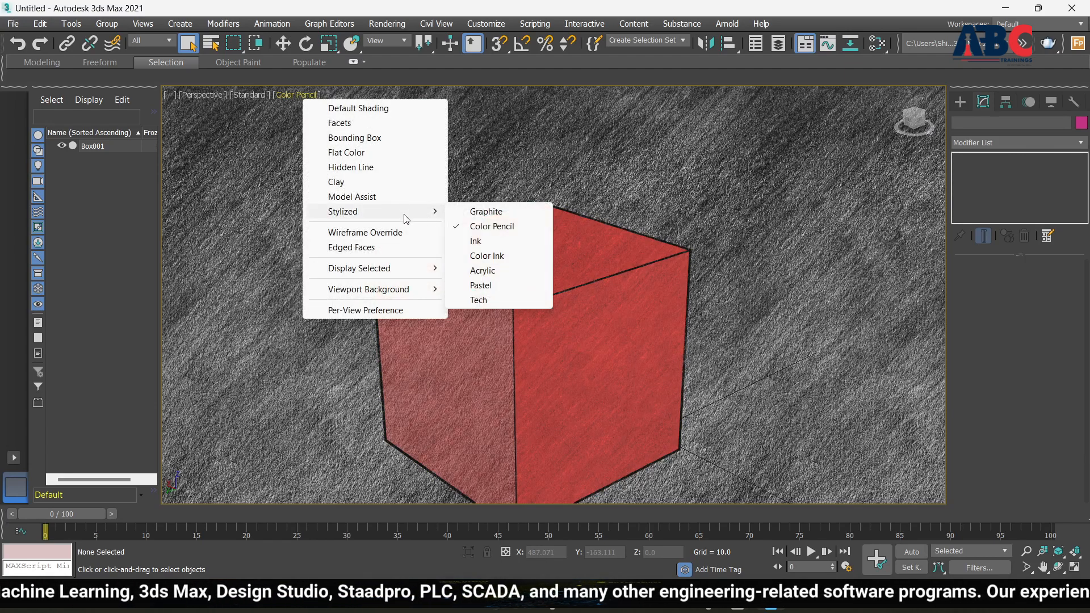
pyautogui.click(481, 248)
# Step: Apply the stylized Acrylic look to the perspective viewport
pyautogui.click(281, 100)
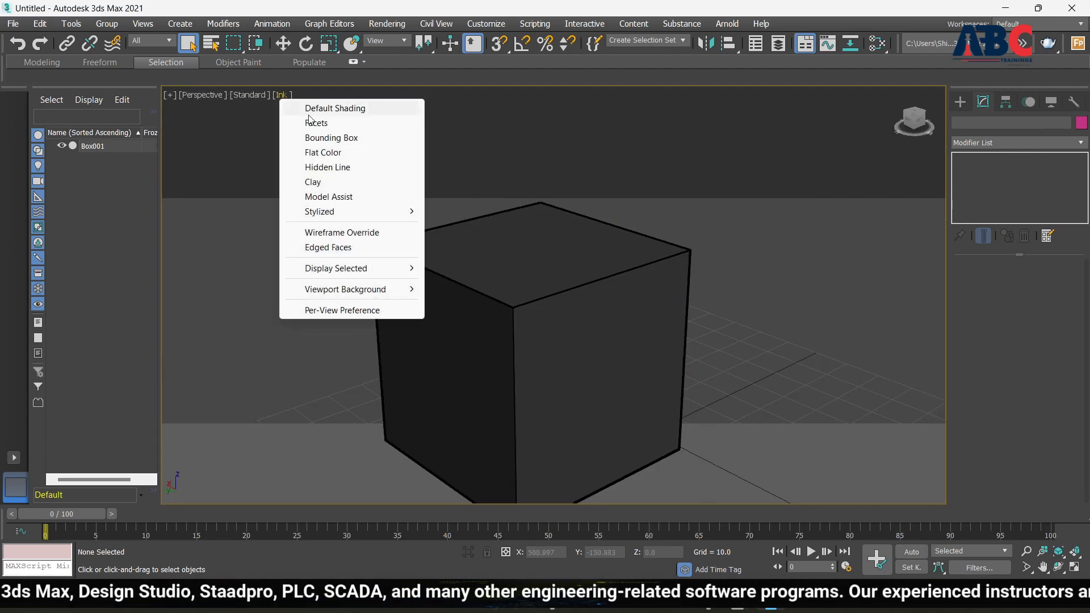
pyautogui.moveTo(403, 212)
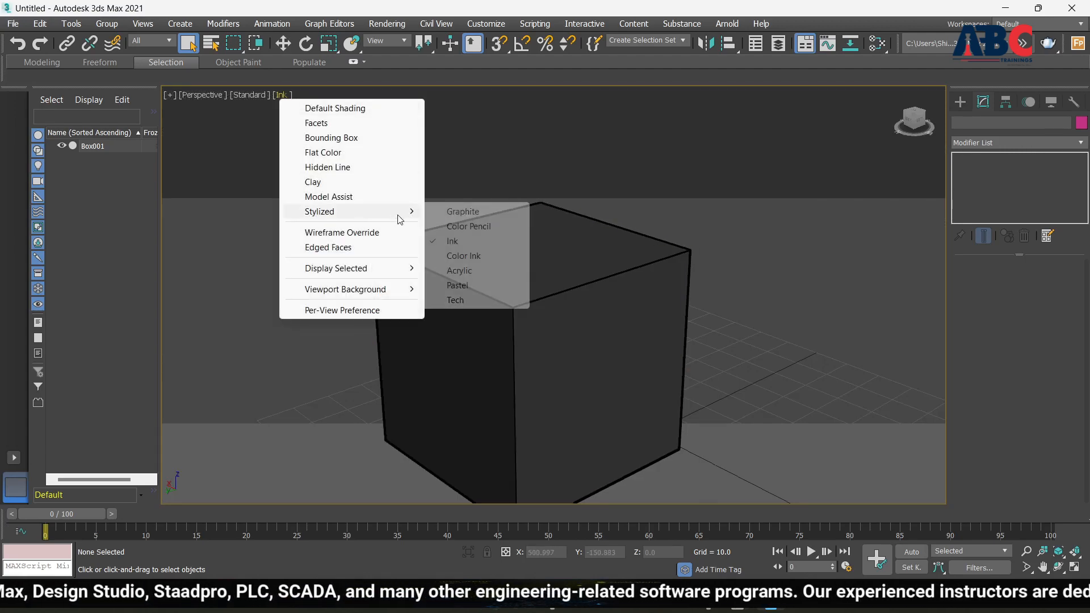
pyautogui.click(460, 273)
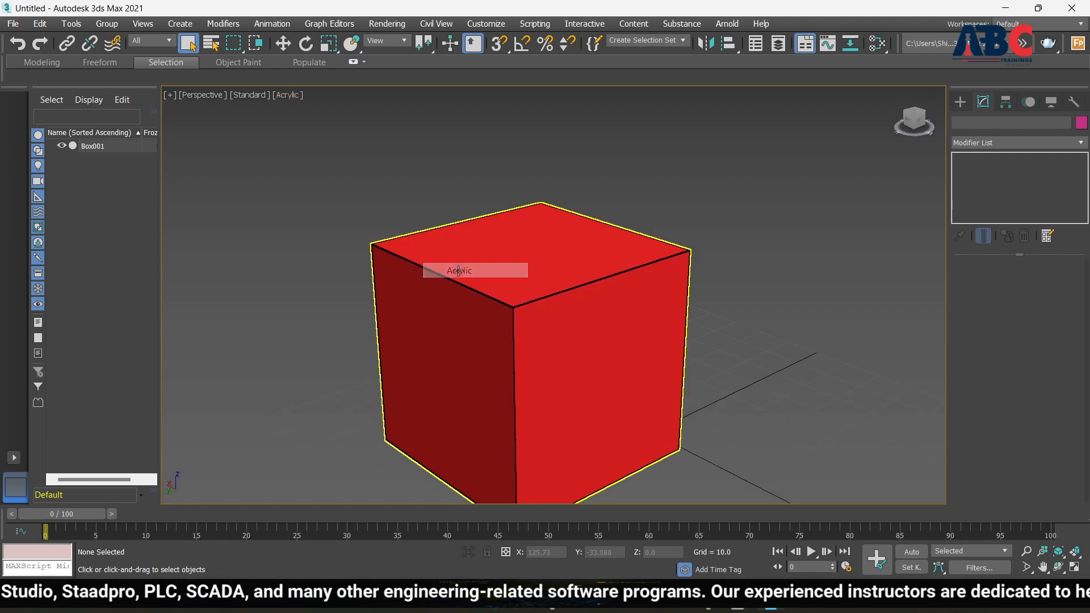
# Step: Set the perspective viewport back to Default Shading and show the whole cube on the grid
pyautogui.click(289, 97)
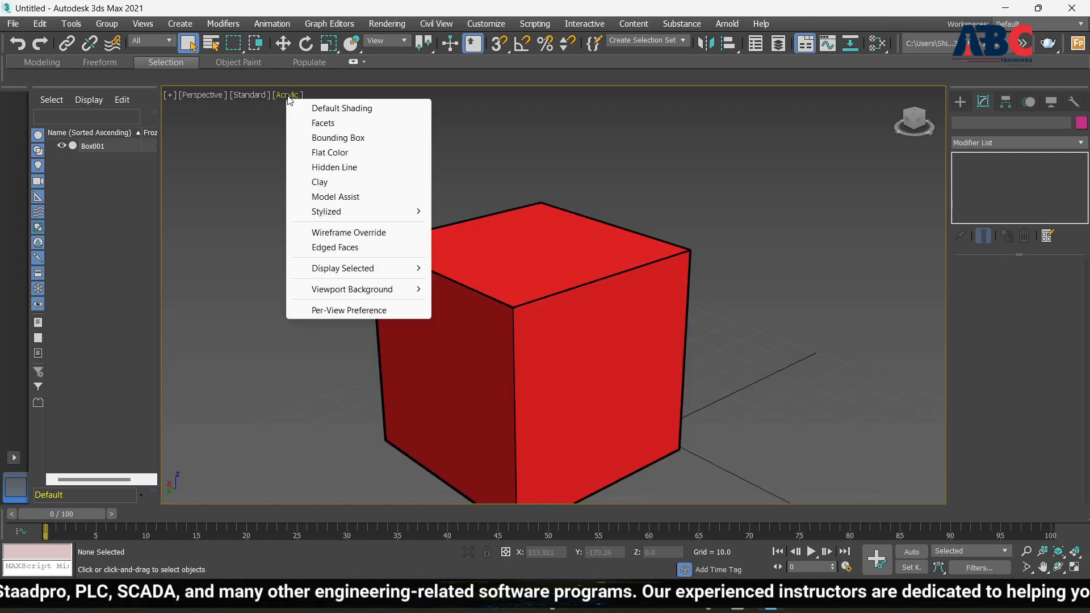
pyautogui.click(343, 109)
pyautogui.scroll(-4, 512, 304)
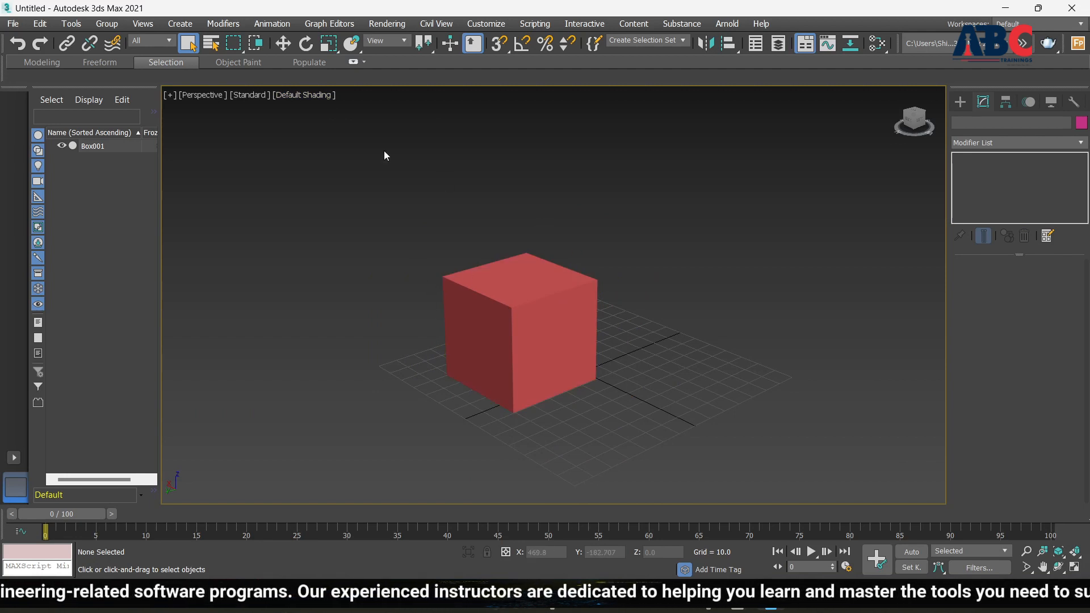
# Step: Turn on edged faces in the perspective viewport so the cube's segment lines are drawn
pyautogui.press('F4')
pyautogui.click(517, 330)
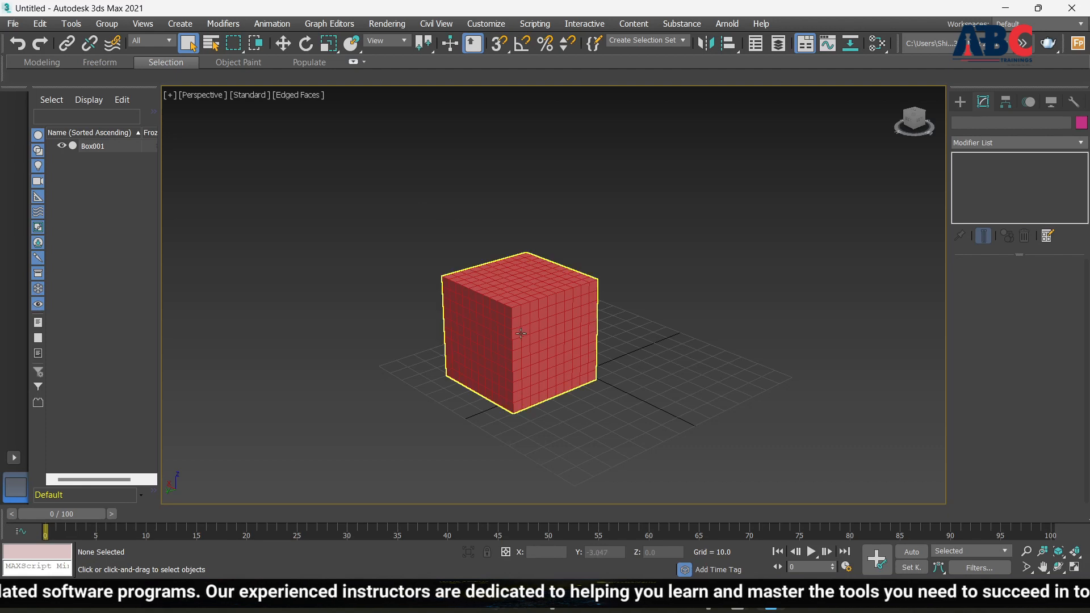
pyautogui.scroll(5, 508, 318)
pyautogui.scroll(-4, 509, 318)
pyautogui.keyDown('alt'); pyautogui.moveTo(511, 318); pyautogui.dragTo(568, 325, button='middle'); pyautogui.keyUp('alt')
# Step: Examine the cube's segment edges from near and far in the perspective viewport
pyautogui.scroll(-5, 566, 325)
pyautogui.scroll(5, 551, 321)
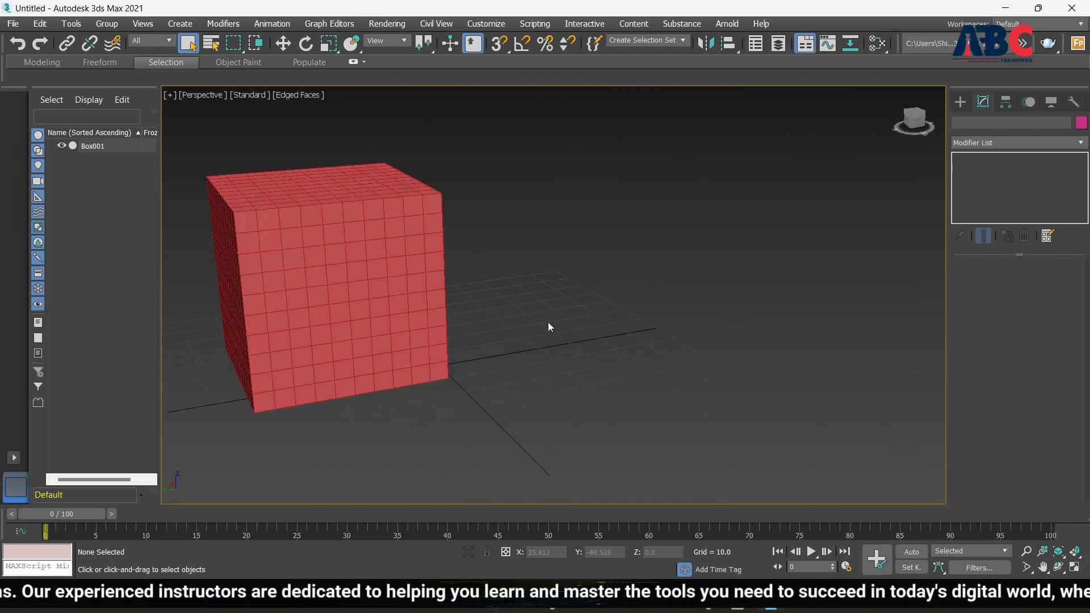
pyautogui.scroll(-5, 548, 322)
pyautogui.scroll(5, 460, 278)
pyautogui.scroll(-5, 756, 358)
pyautogui.scroll(3, 534, 303)
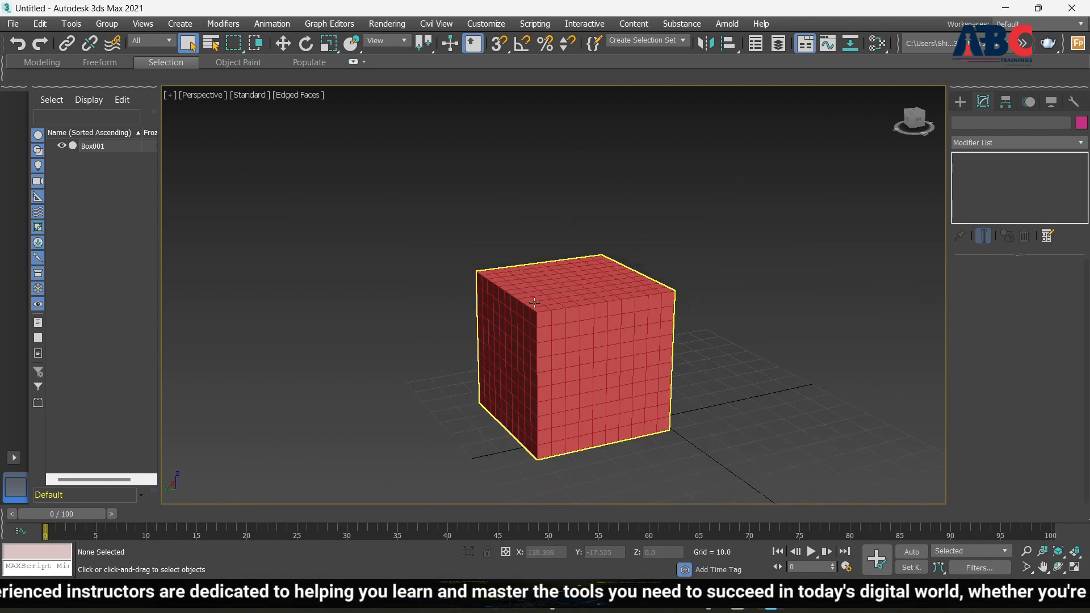
pyautogui.scroll(-3, 642, 332)
pyautogui.scroll(5, 590, 318)
pyautogui.scroll(-3, 560, 314)
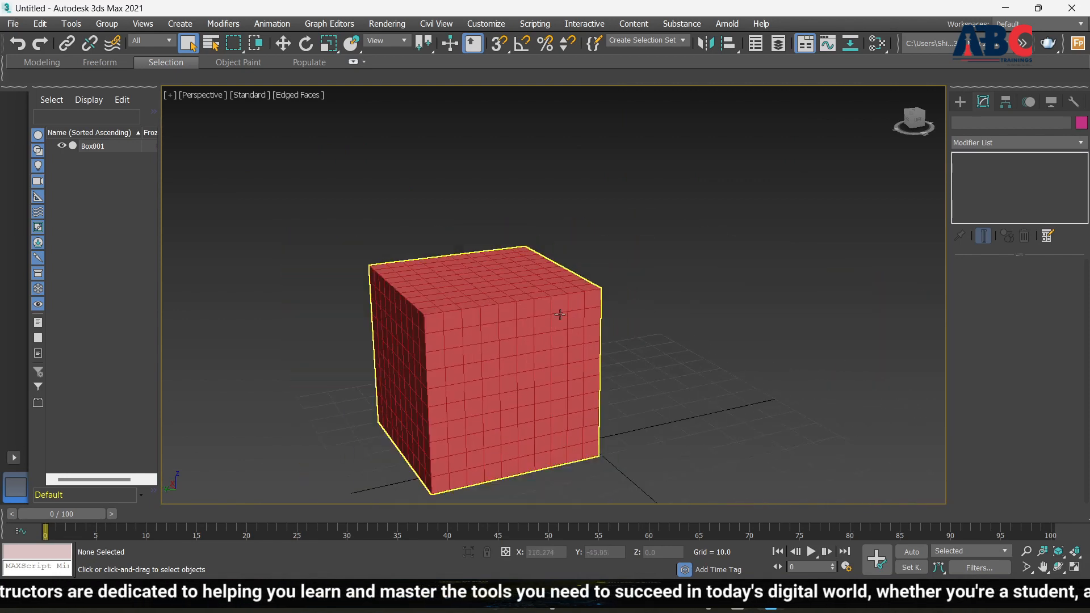
pyautogui.scroll(-4, 433, 314)
pyautogui.scroll(2, 476, 323)
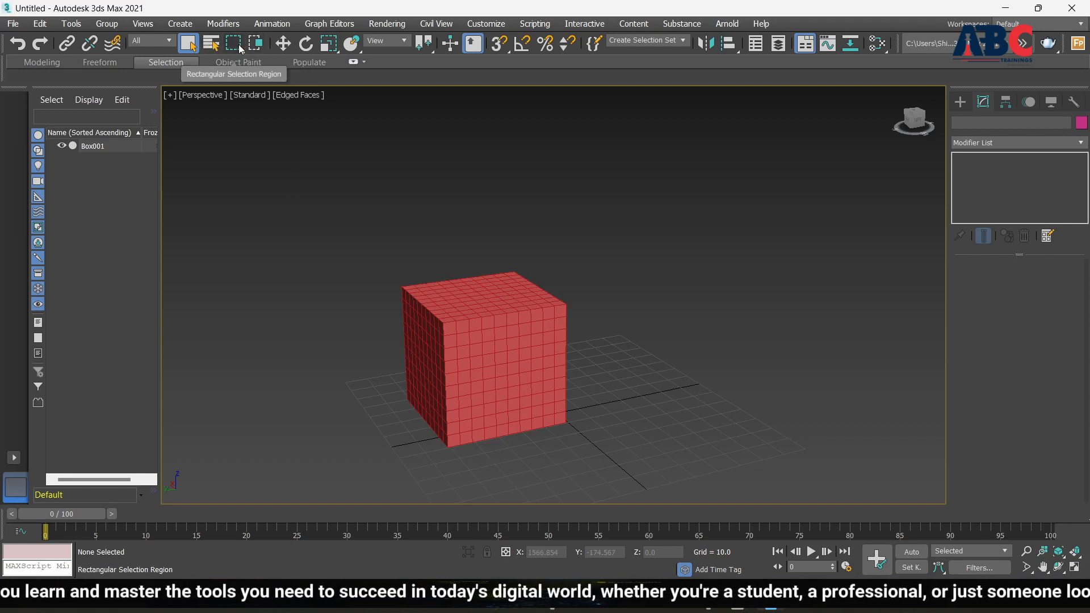
# Step: Select the cube by drawing a rectangular selection region across it
pyautogui.moveTo(241, 49)
pyautogui.mouseDown()
pyautogui.moveTo(237, 150)
pyautogui.moveTo(242, 68)
pyautogui.mouseUp()
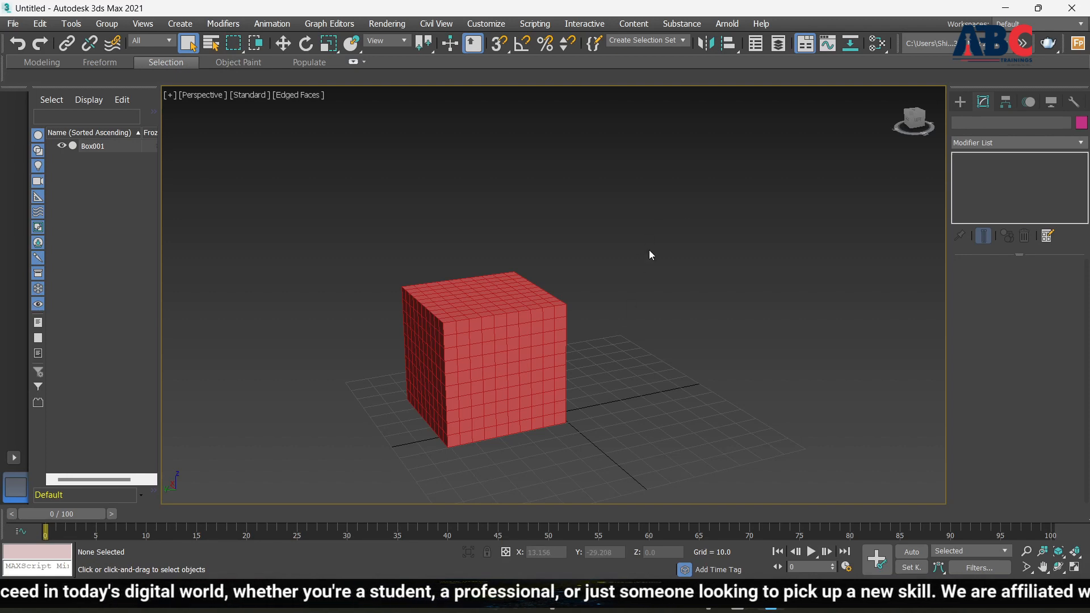
pyautogui.moveTo(413, 460); pyautogui.dragTo(650, 376)
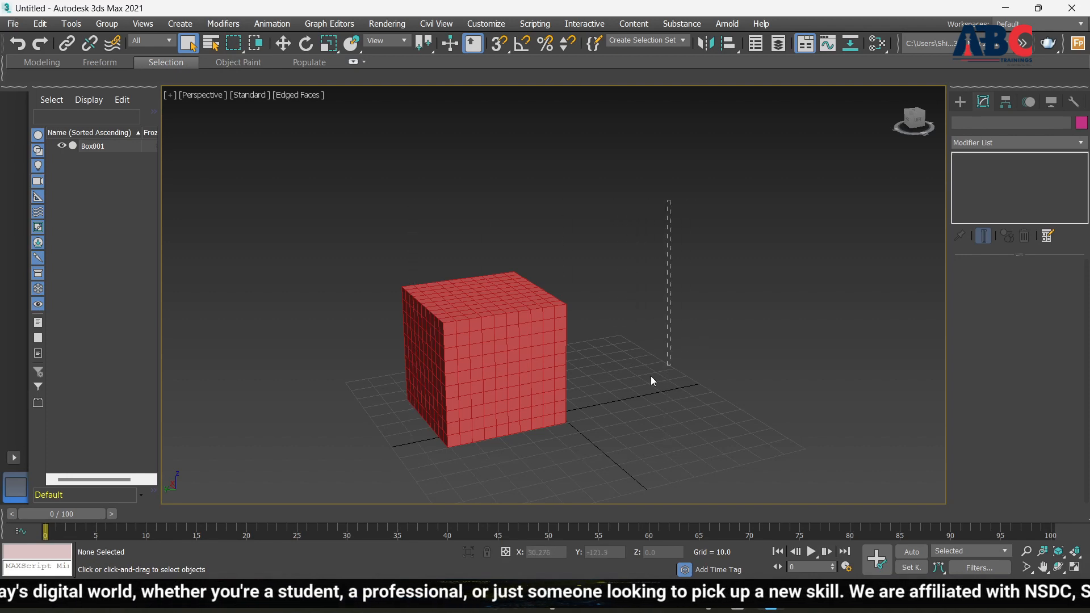
pyautogui.moveTo(287, 491); pyautogui.dragTo(288, 490)
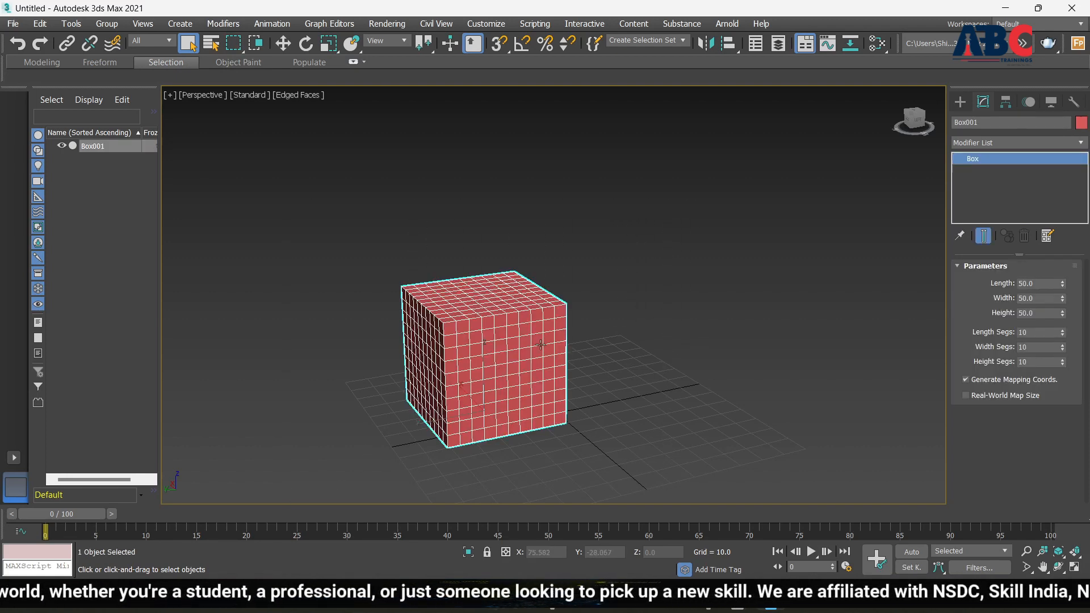
pyautogui.keyDown('alt'); pyautogui.moveTo(422, 425); pyautogui.dragTo(545, 345, button='middle'); pyautogui.keyUp('alt')
pyautogui.keyDown('alt'); pyautogui.moveTo(499, 419); pyautogui.dragTo(629, 423, button='middle'); pyautogui.keyUp('alt')
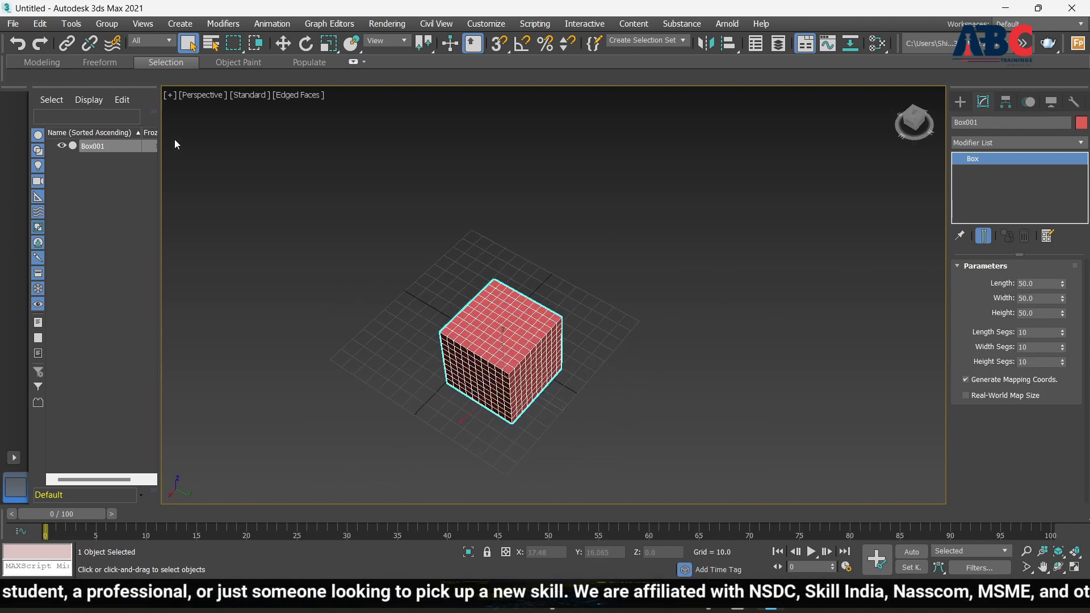
# Step: Look through the Selection Region options, from Rectangular Region to Paint Selection Region, without choosing one
pyautogui.click(72, 24)
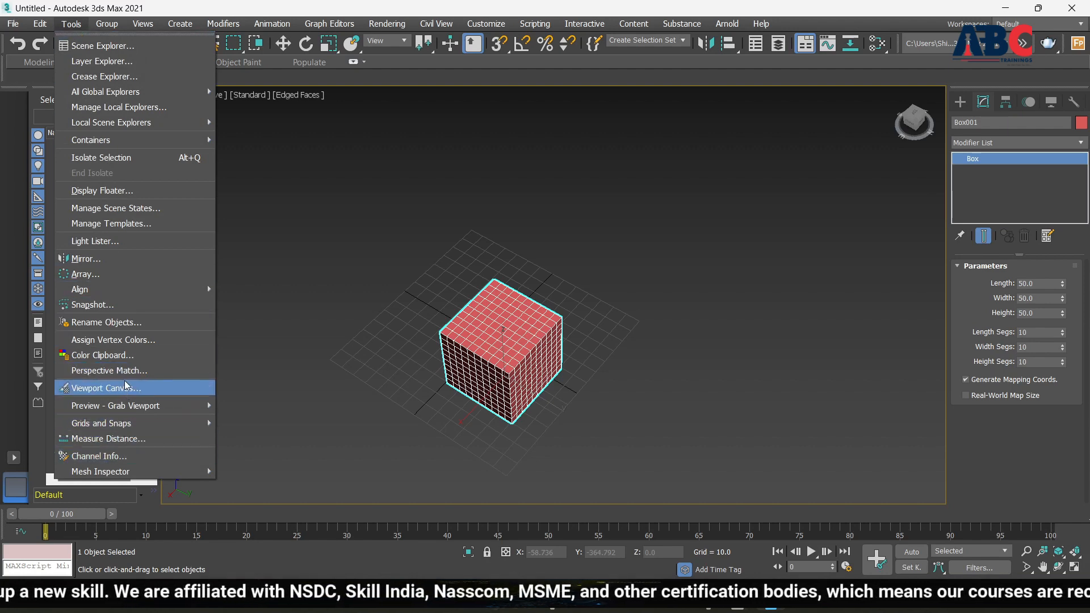
pyautogui.moveTo(43, 24)
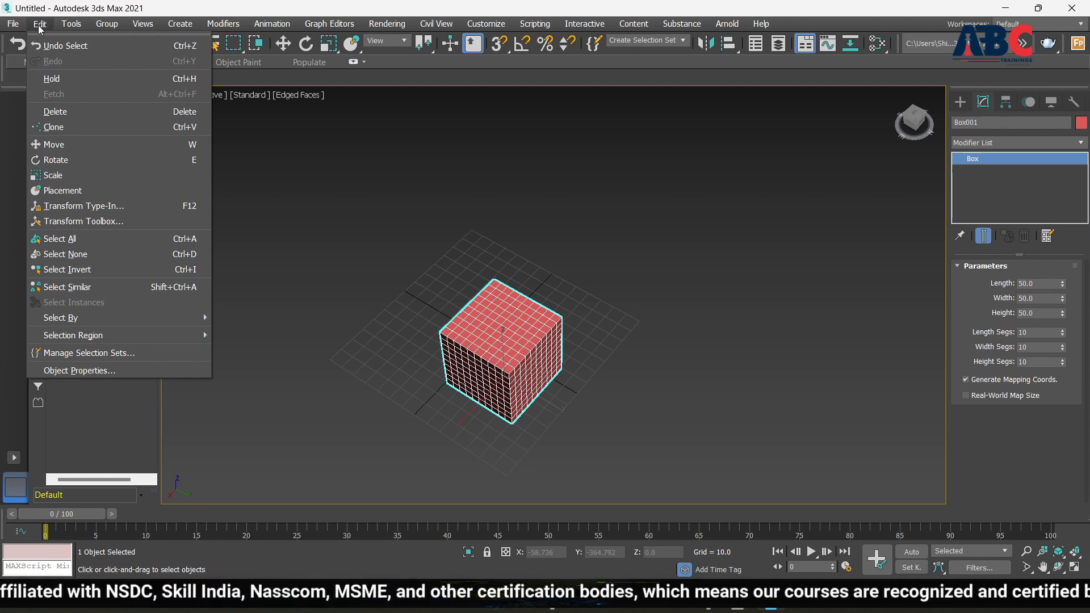
pyautogui.moveTo(115, 338)
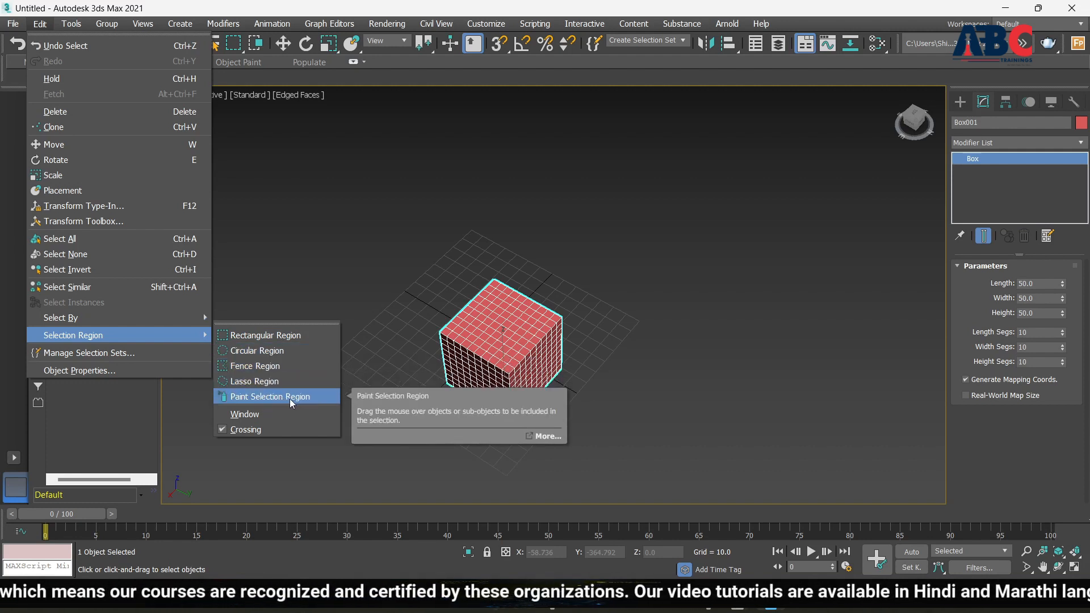
pyautogui.click(450, 268)
# Step: Deselect the cube so that nothing in the scene is selected
pyautogui.scroll(5, 516, 371)
pyautogui.scroll(-3, 516, 370)
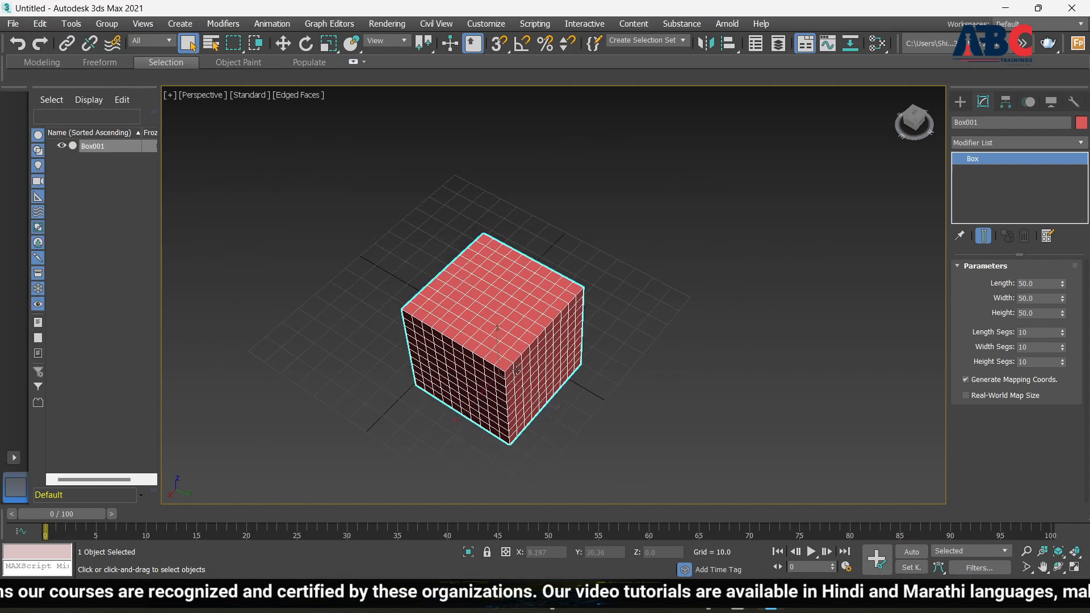
pyautogui.keyDown('alt'); pyautogui.moveTo(590, 370); pyautogui.dragTo(625, 262, button='middle'); pyautogui.keyUp('alt')
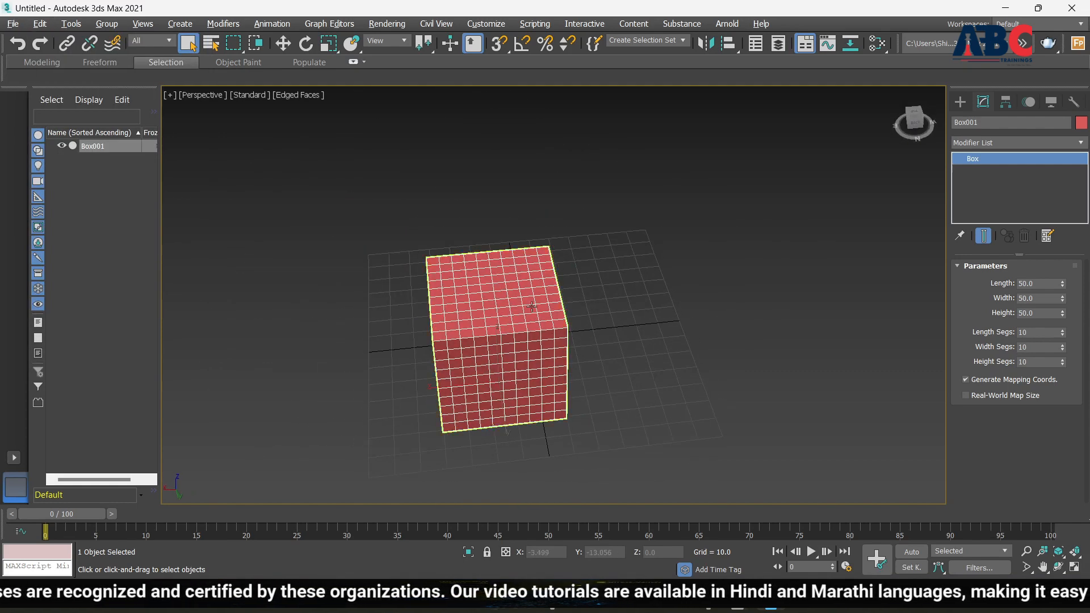
pyautogui.click(694, 245)
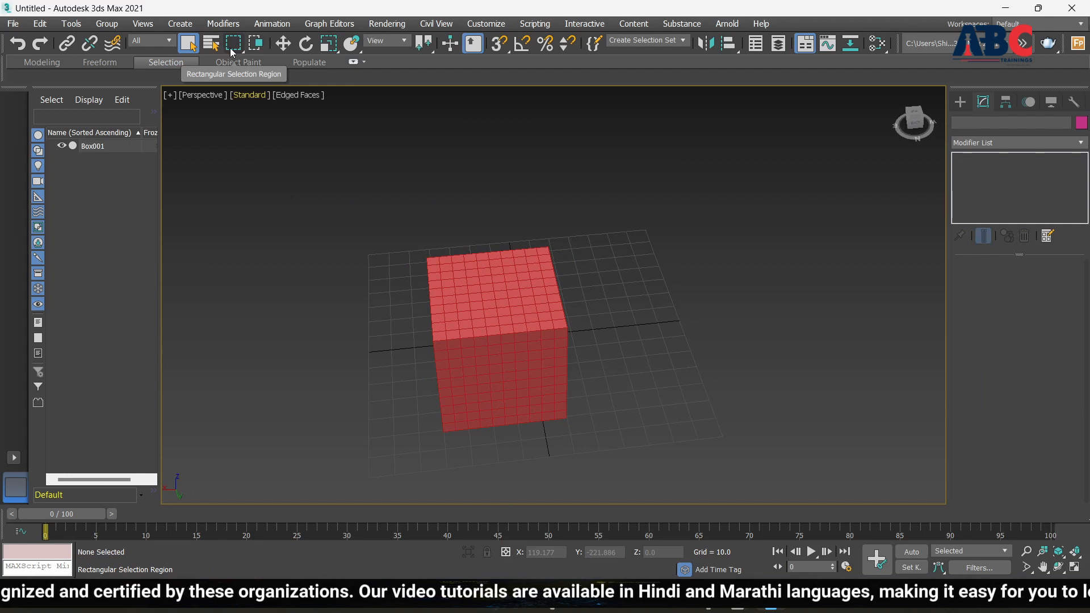
# Step: Create a pointed cone beside the cube with a base radius of about 55 and a height of about 89
pyautogui.scroll(-6, 420, 241)
pyautogui.click(960, 102)
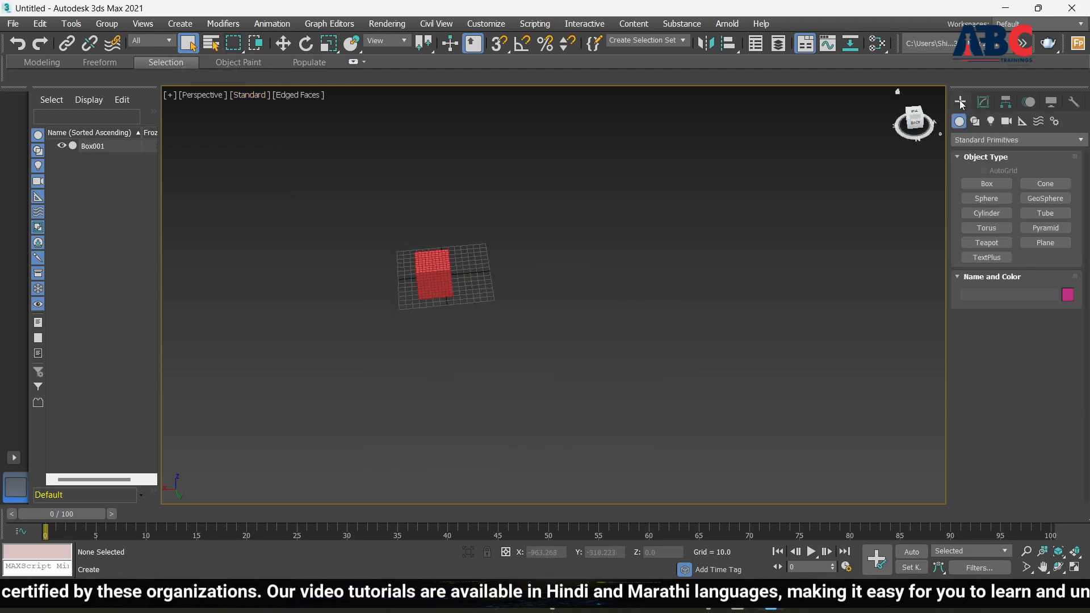
pyautogui.click(1048, 183)
pyautogui.moveTo(519, 269); pyautogui.dragTo(531, 293)
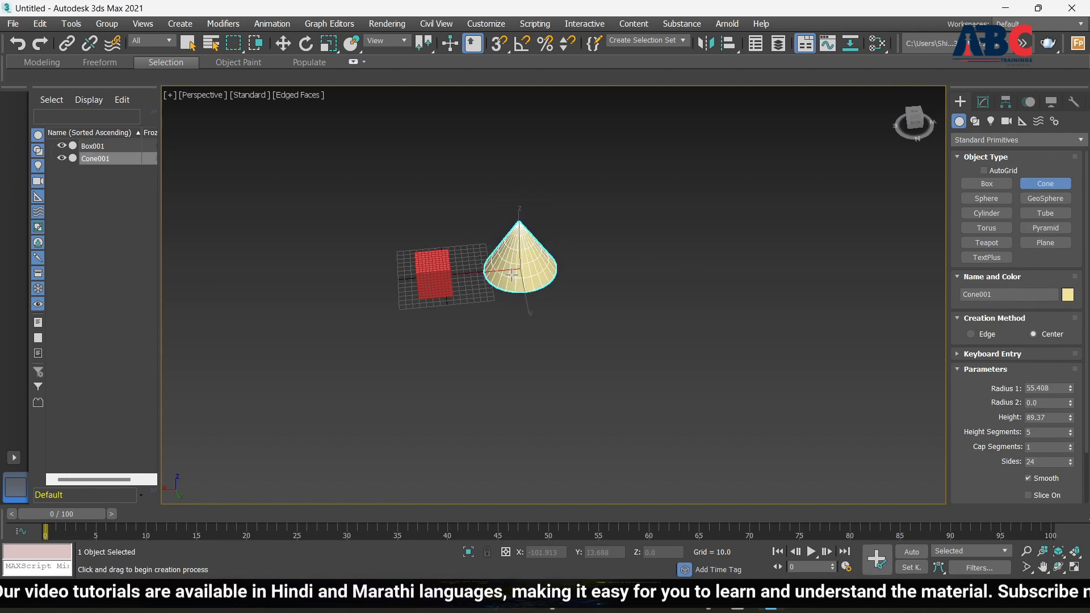
pyautogui.scroll(8, 489, 309)
pyautogui.scroll(-5, 550, 280)
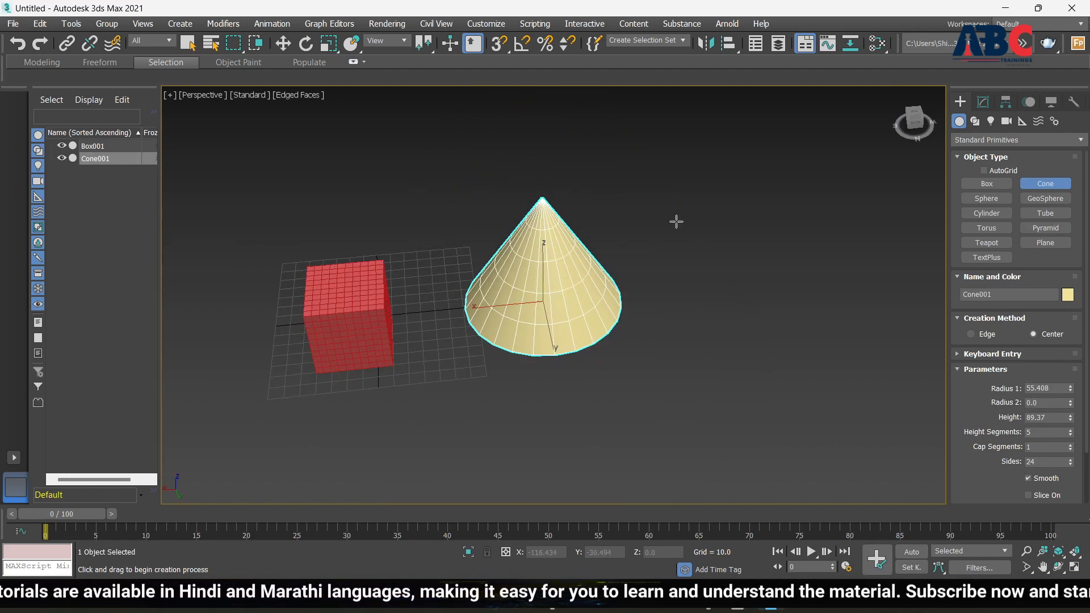
pyautogui.scroll(-5, 409, 324)
pyautogui.keyDown('alt'); pyautogui.moveTo(402, 340); pyautogui.dragTo(606, 349, button='middle'); pyautogui.keyUp('alt')
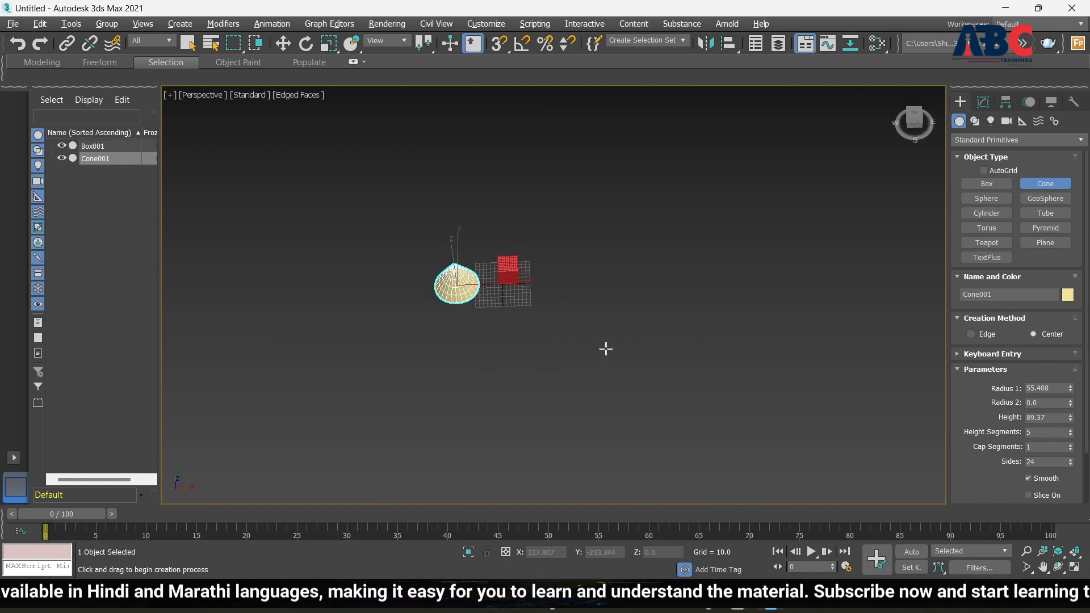
# Step: Create a second pointed cone just off the grid with a base radius of about 43 and a height of about 101
pyautogui.click(1040, 188)
pyautogui.scroll(3, 545, 311)
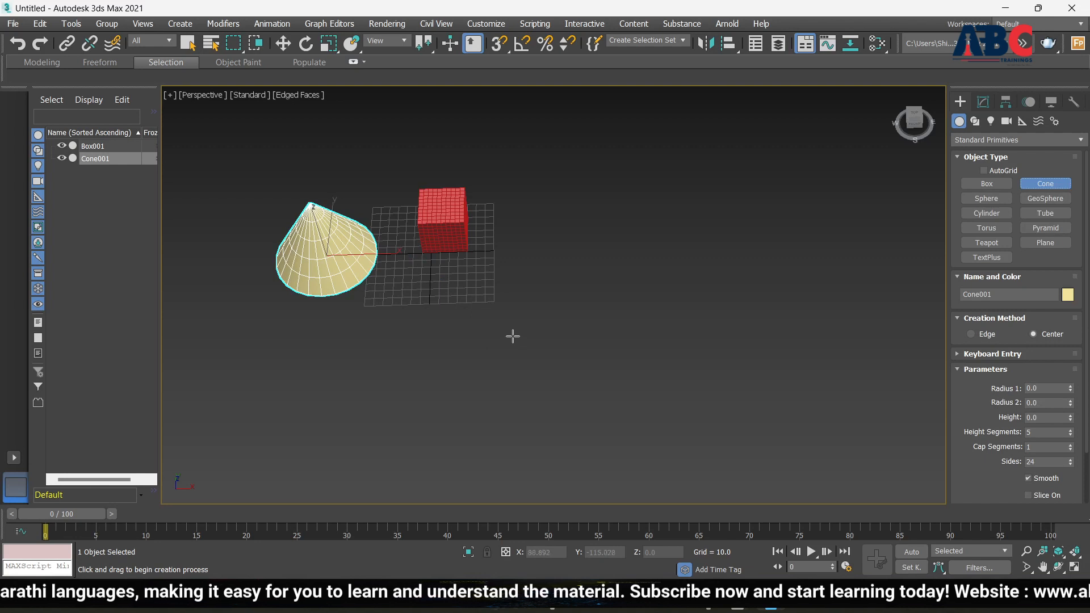
pyautogui.moveTo(491, 343); pyautogui.dragTo(525, 364)
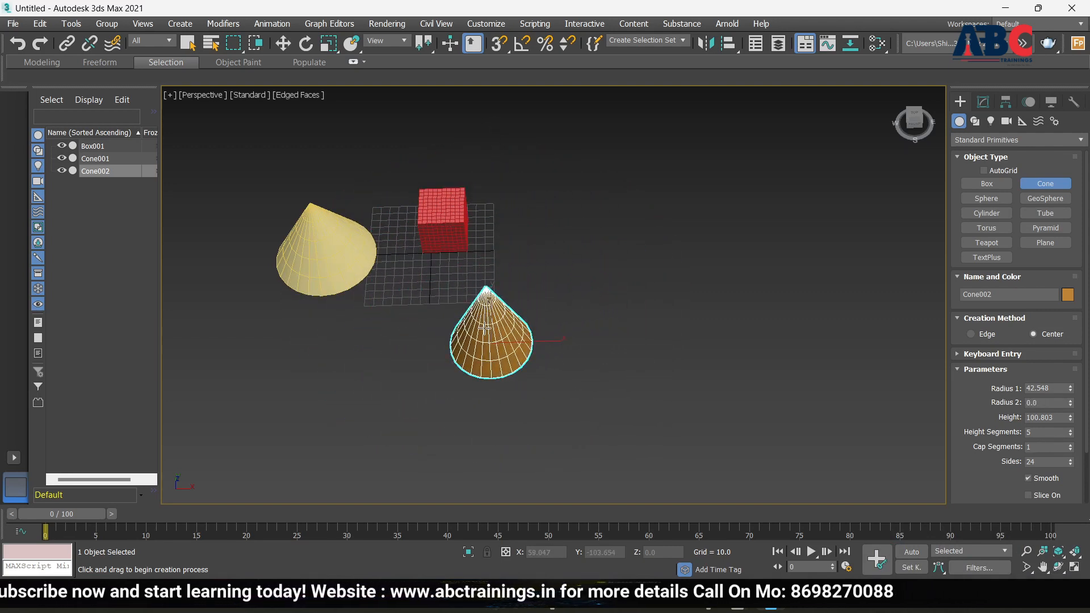
pyautogui.scroll(5, 486, 328)
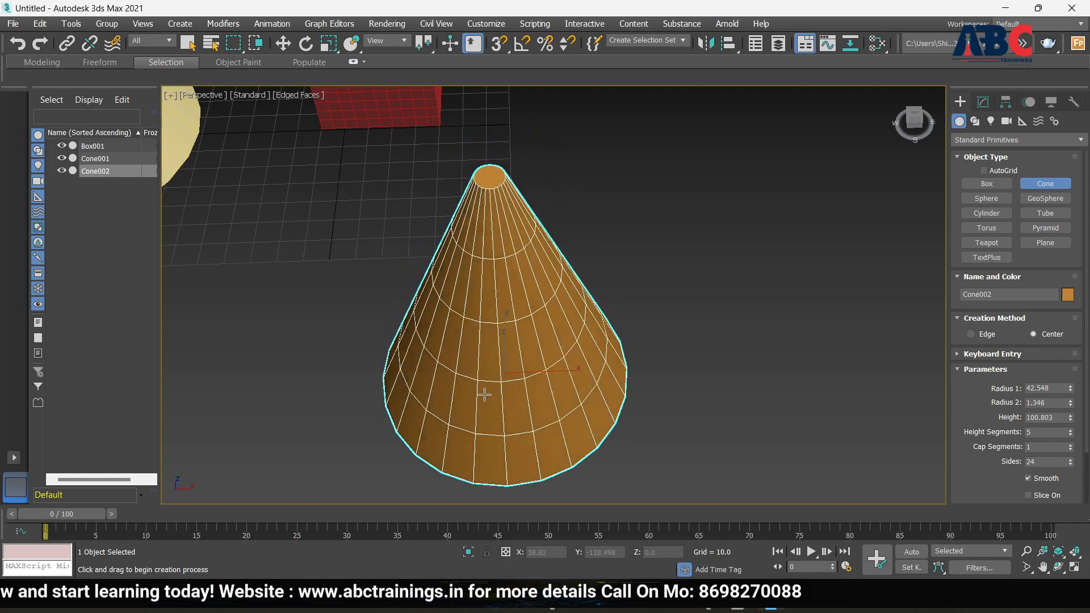
pyautogui.scroll(-3, 659, 340)
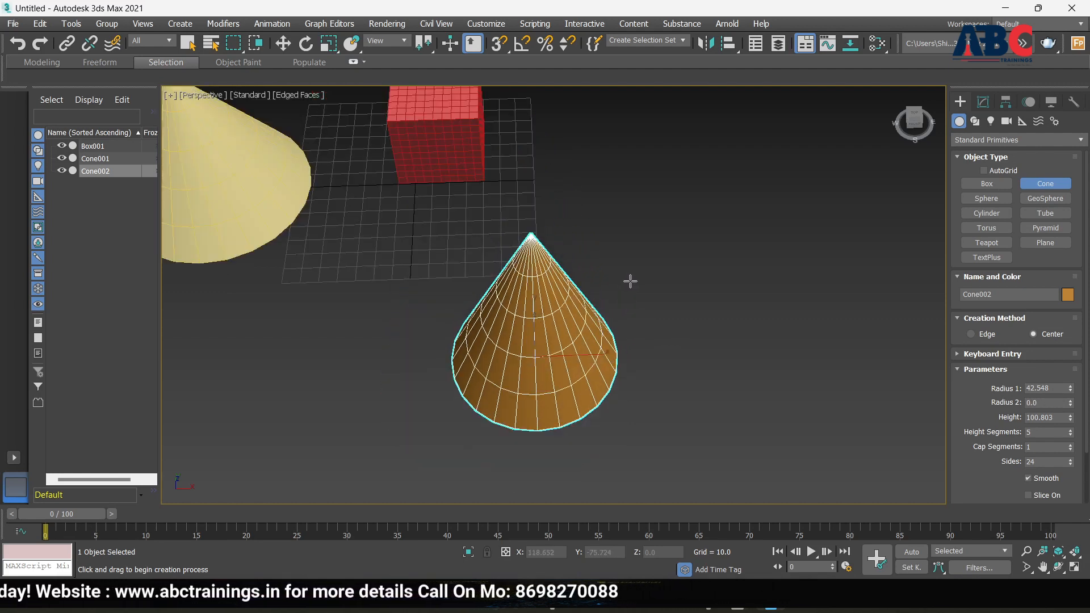
pyautogui.scroll(-4, 630, 281)
pyautogui.keyDown('alt'); pyautogui.moveTo(649, 360); pyautogui.dragTo(626, 345, button='middle'); pyautogui.keyUp('alt')
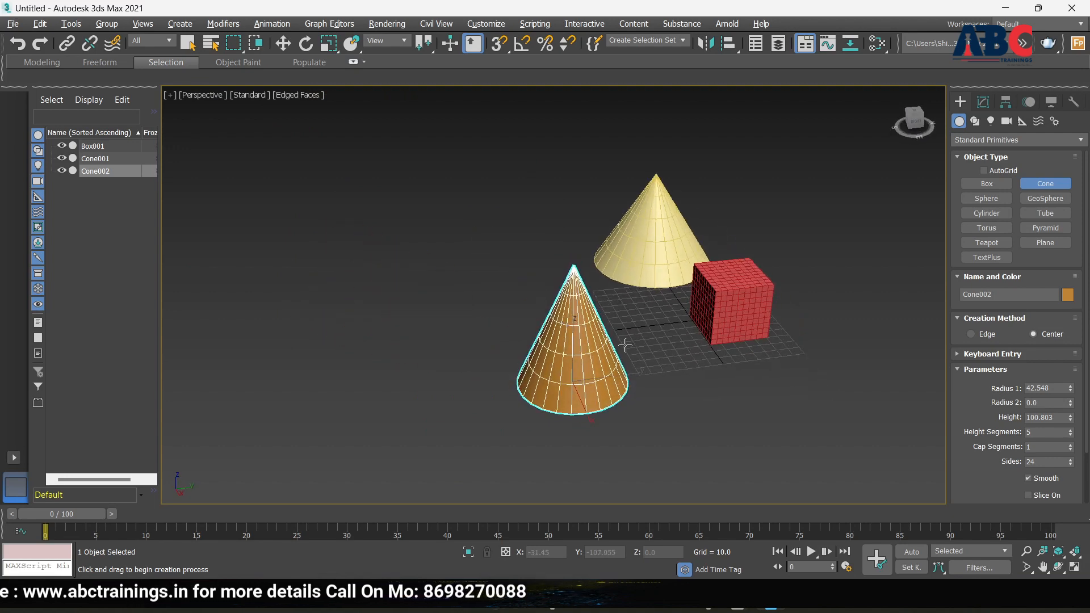
# Step: Create a sphere with a radius of about 87 and a geosphere with a radius of about 101 on opposite sides of the cube
pyautogui.click(996, 202)
pyautogui.scroll(-4, 738, 349)
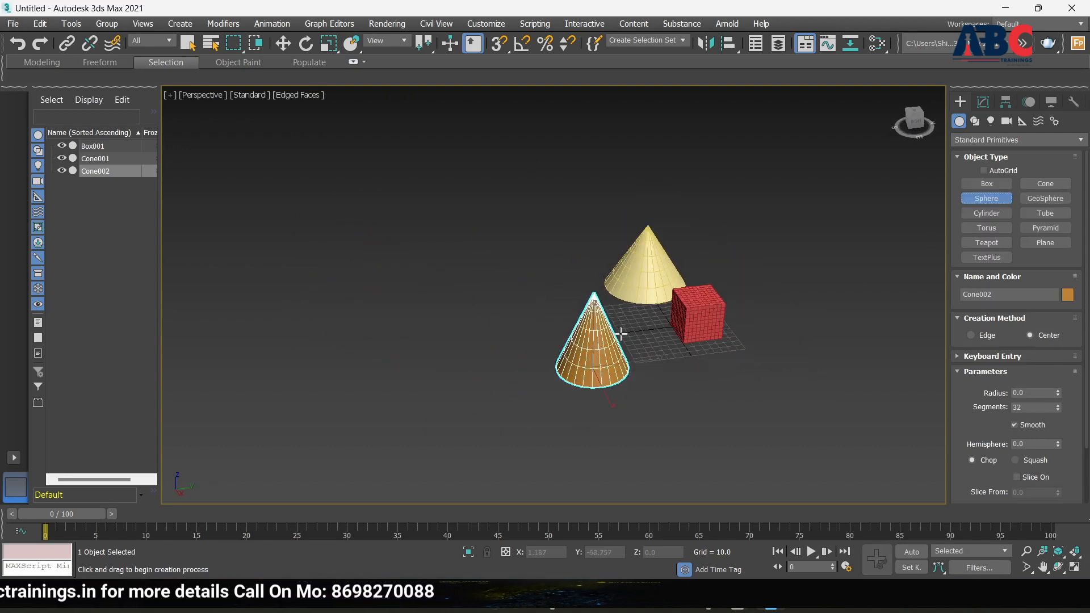
pyautogui.moveTo(746, 376); pyautogui.dragTo(791, 373)
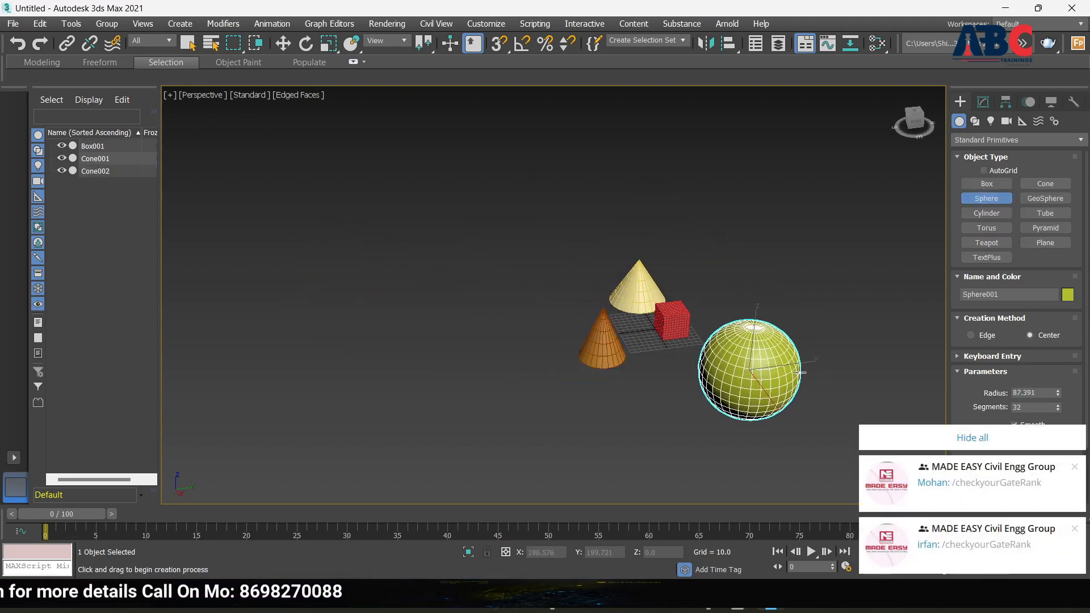
pyautogui.click(1038, 200)
pyautogui.moveTo(539, 274); pyautogui.dragTo(586, 267)
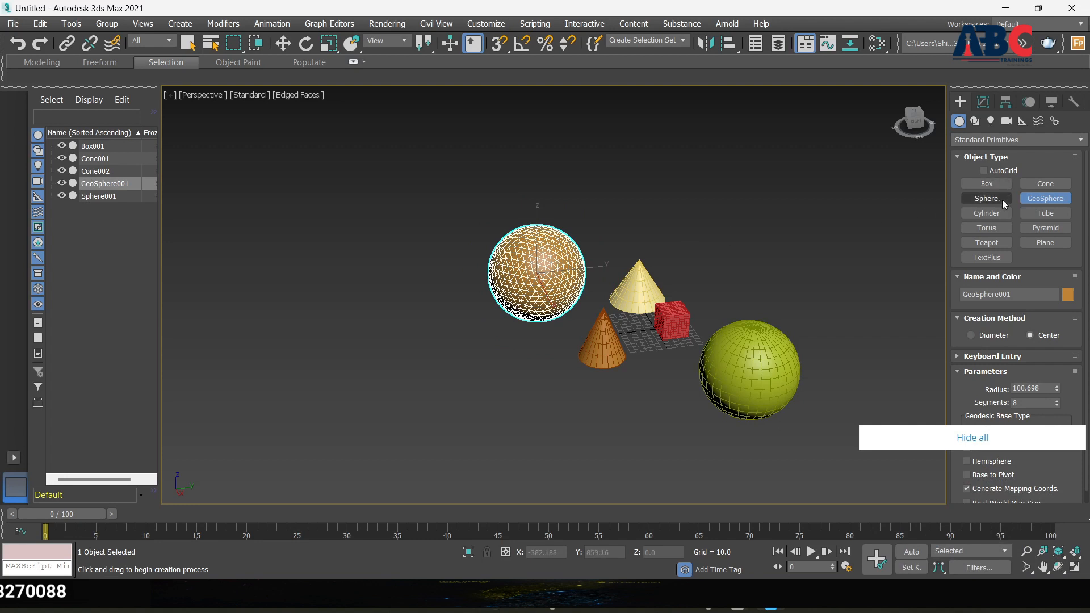
# Step: Create a cylinder in the empty space behind the sphere with a radius of about 108 and a height of about 233
pyautogui.click(989, 212)
pyautogui.moveTo(742, 253); pyautogui.dragTo(768, 273)
pyautogui.click(744, 198)
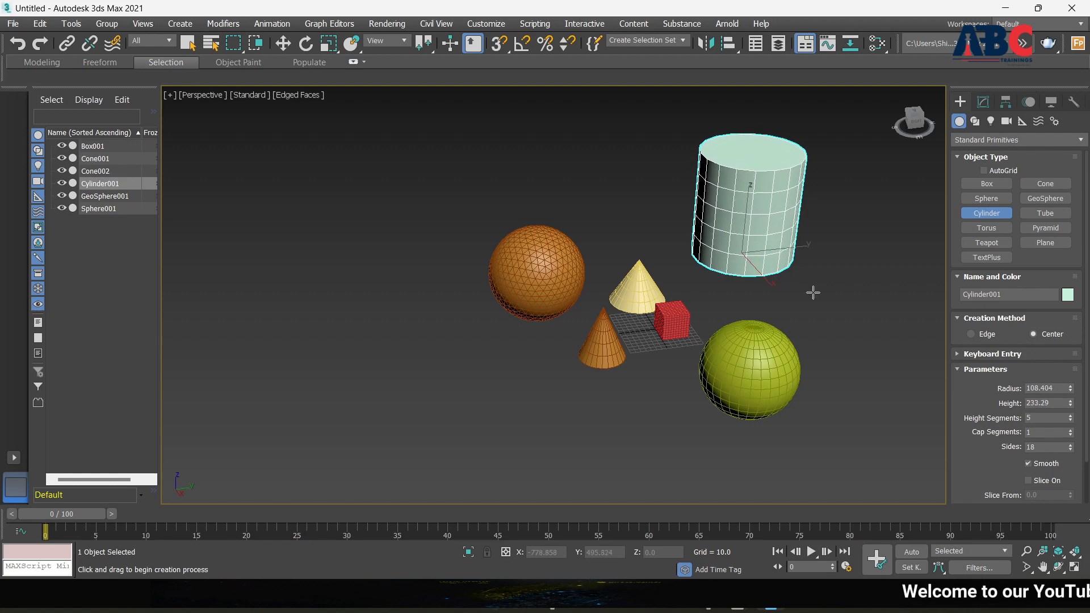
pyautogui.scroll(-2, 653, 300)
pyautogui.keyDown('alt'); pyautogui.moveTo(691, 310); pyautogui.dragTo(660, 317, button='middle'); pyautogui.keyUp('alt')
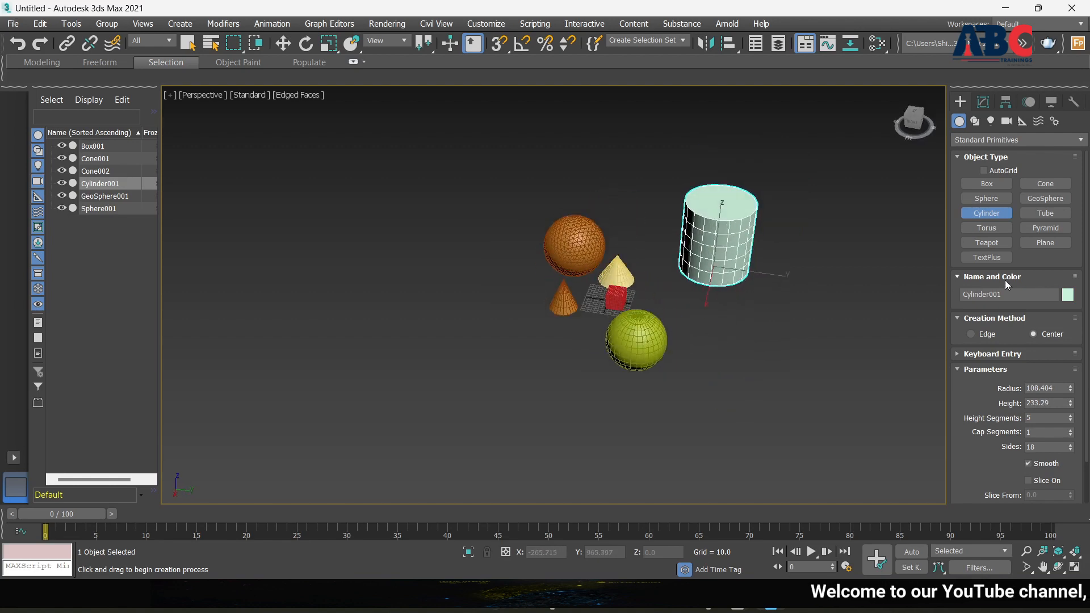
# Step: Create a tube beside the sphere with radii of about 117 and 100 and a height of about 52
pyautogui.click(1048, 215)
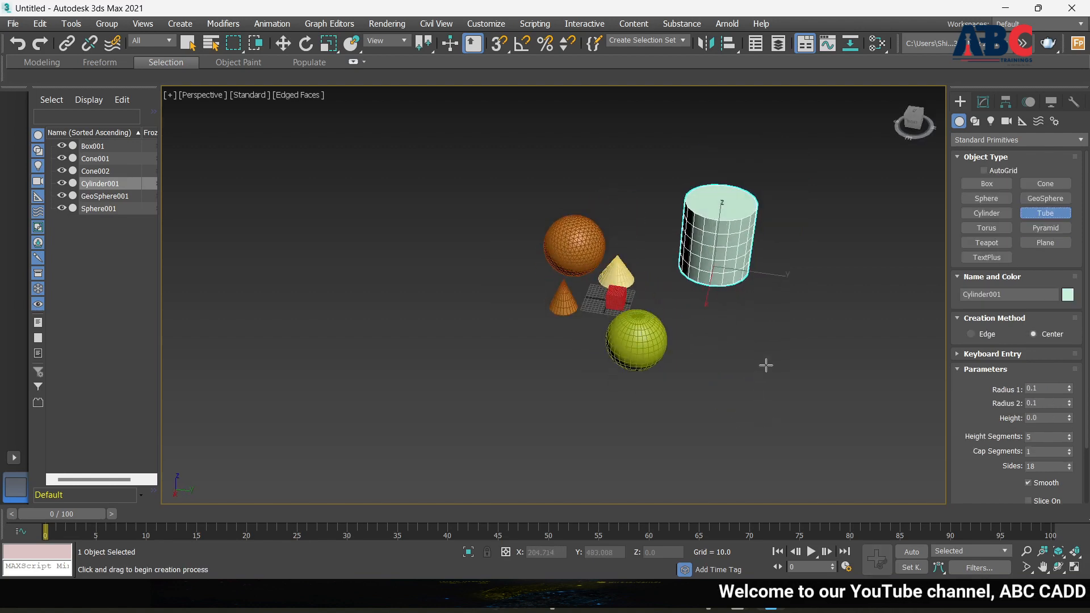
pyautogui.moveTo(767, 365); pyautogui.dragTo(778, 389)
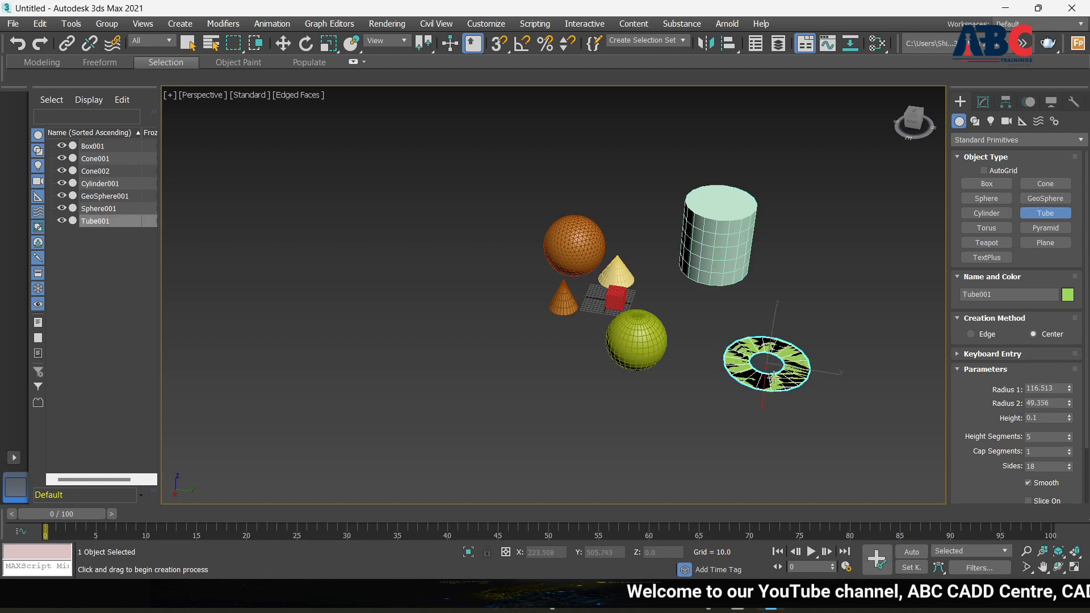
pyautogui.click(776, 387)
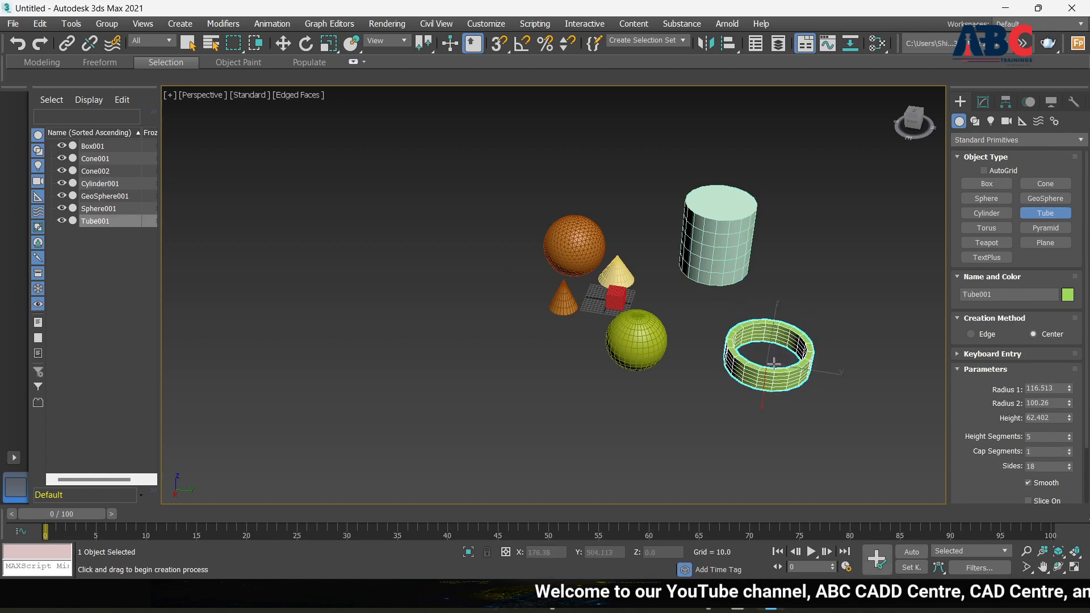
pyautogui.click(775, 368)
pyautogui.scroll(6, 781, 359)
pyautogui.scroll(-6, 621, 367)
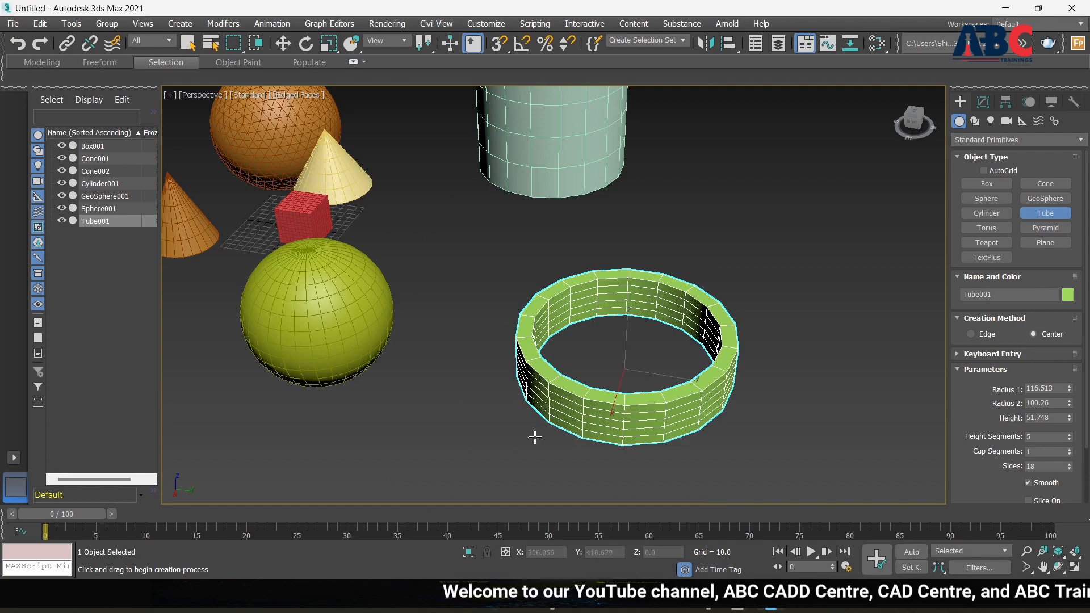
pyautogui.keyDown('alt'); pyautogui.moveTo(534, 437); pyautogui.dragTo(541, 449, button='middle'); pyautogui.keyUp('alt')
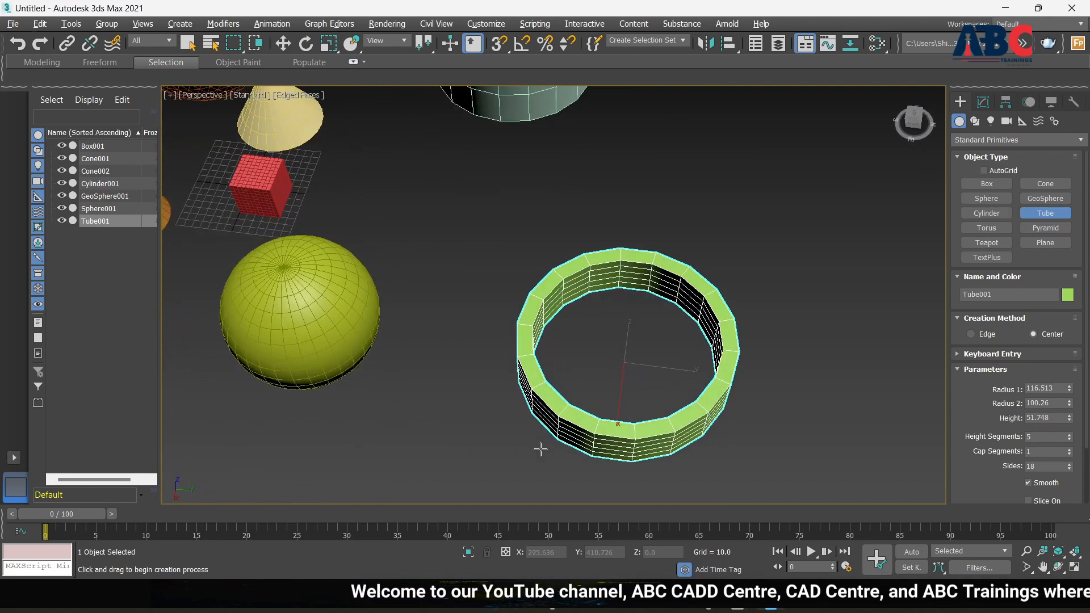
pyautogui.scroll(8, 541, 450)
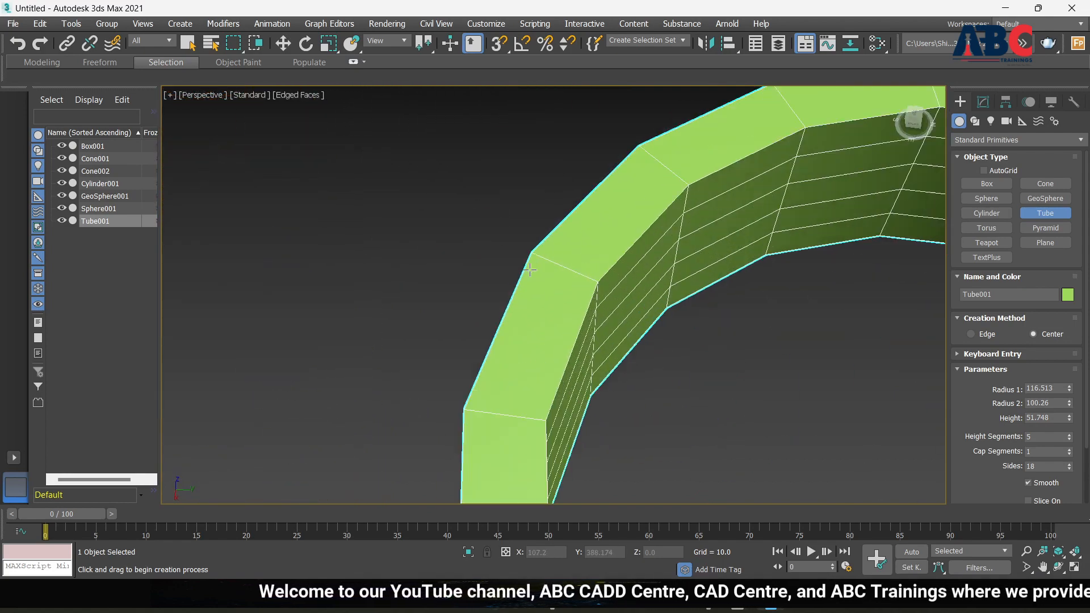
# Step: Set the tube's number of sides to 92 and clear the selection
pyautogui.scroll(-5, 511, 278)
pyautogui.scroll(4, 548, 263)
pyautogui.scroll(-4, 400, 265)
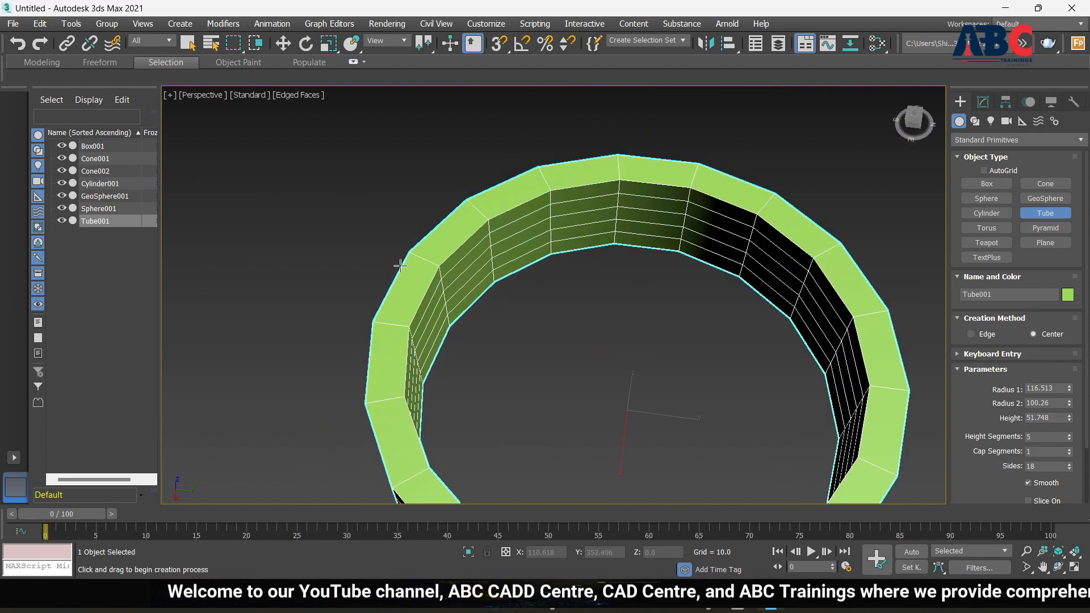
pyautogui.click(982, 102)
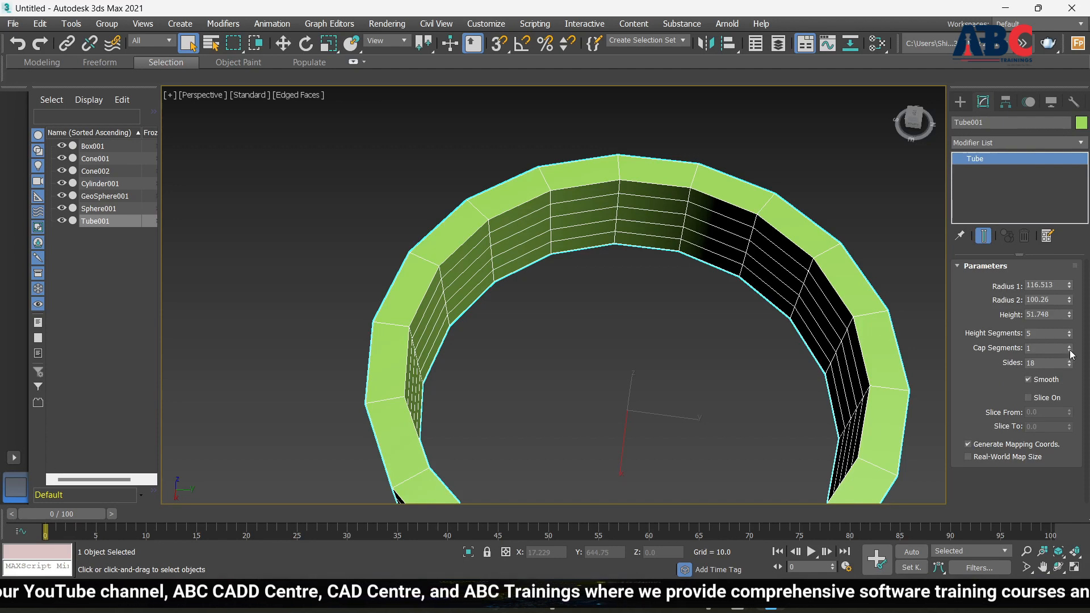
pyautogui.moveTo(1071, 350)
pyautogui.mouseDown()
pyautogui.moveTo(1067, 334)
pyautogui.moveTo(1067, 349)
pyautogui.mouseUp()
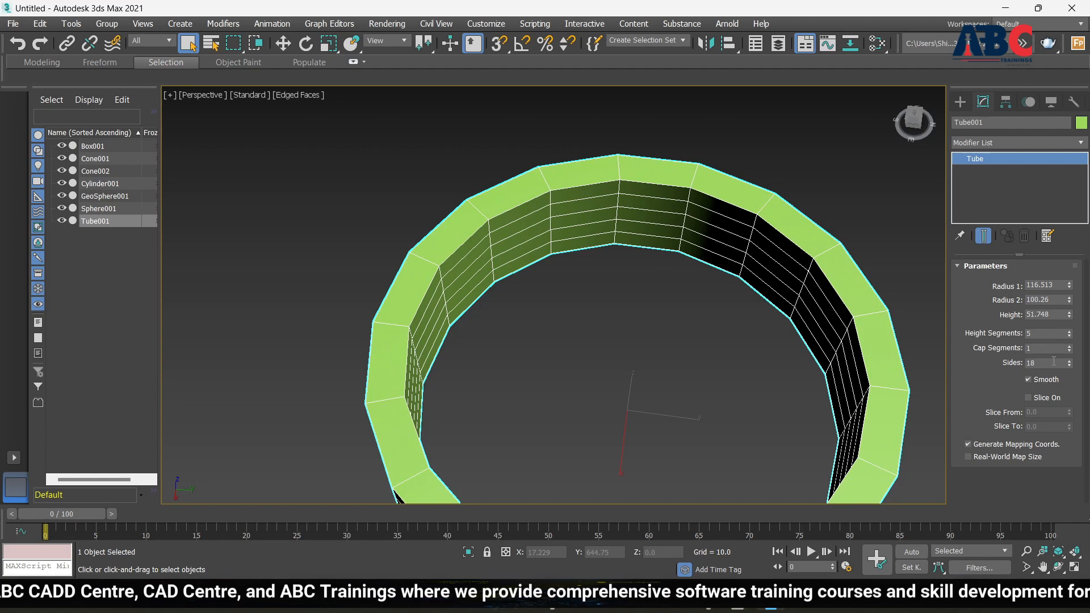
pyautogui.click(1070, 361)
pyautogui.moveTo(1071, 365); pyautogui.dragTo(1069, 327)
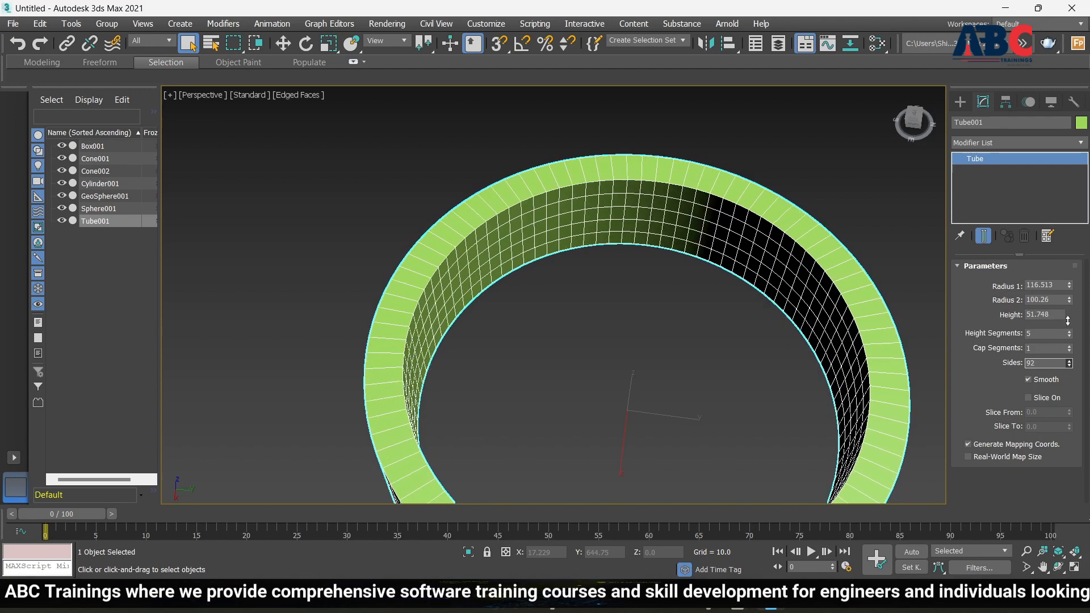
pyautogui.hotkey('ctrl', 'd')
pyautogui.scroll(-4, 745, 261)
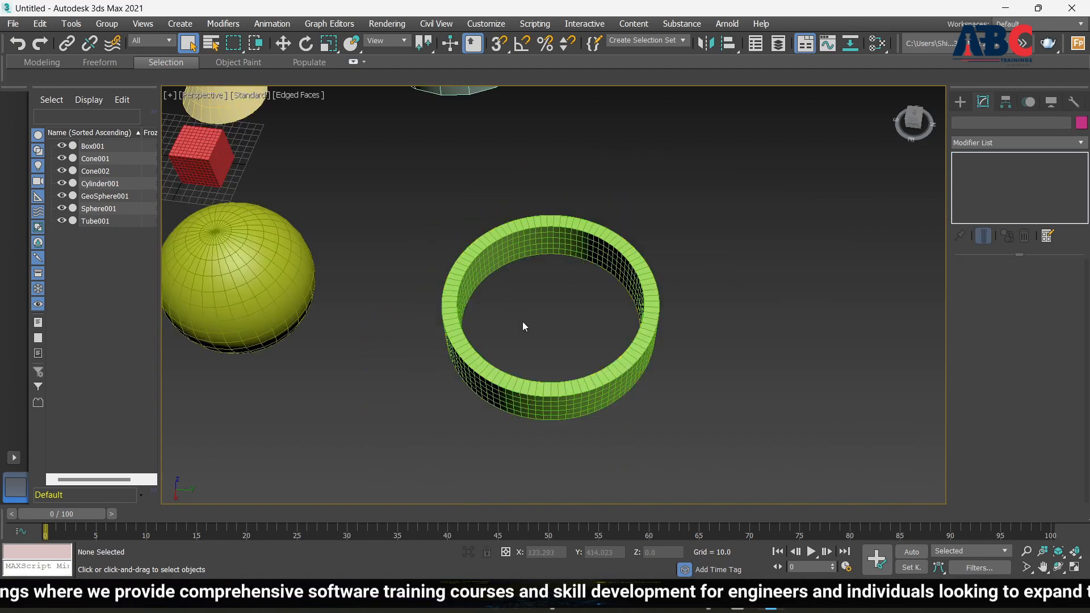
# Step: Examine the tube's mesh up close and from different angles to check how round its rim is
pyautogui.keyDown('alt'); pyautogui.moveTo(501, 389); pyautogui.dragTo(497, 255, button='middle'); pyautogui.keyUp('alt')
pyautogui.scroll(3, 483, 259)
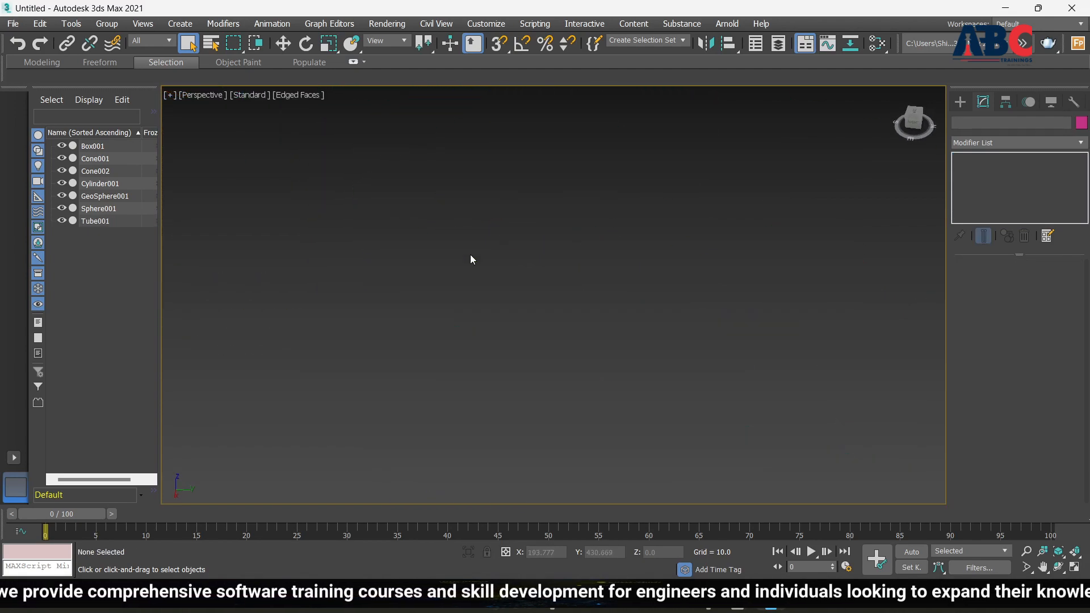
pyautogui.scroll(-1, 483, 284)
pyautogui.scroll(2, 540, 324)
pyautogui.scroll(-2, 663, 338)
pyautogui.scroll(2, 624, 332)
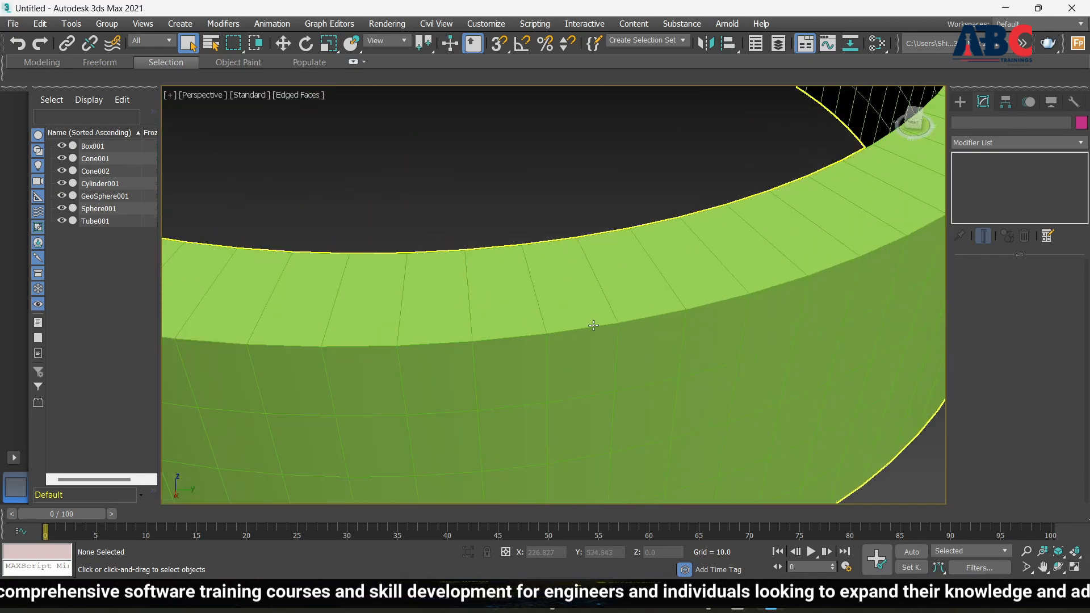
pyautogui.scroll(-5, 568, 326)
pyautogui.scroll(5, 392, 337)
pyautogui.scroll(-5, 392, 337)
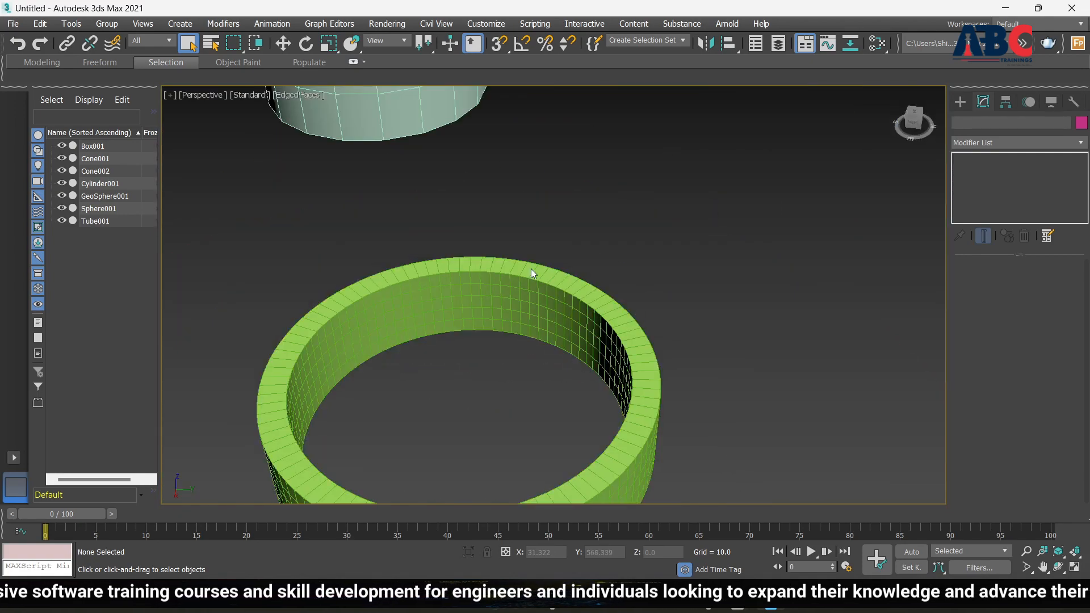
pyautogui.scroll(4, 499, 307)
pyautogui.scroll(-4, 491, 325)
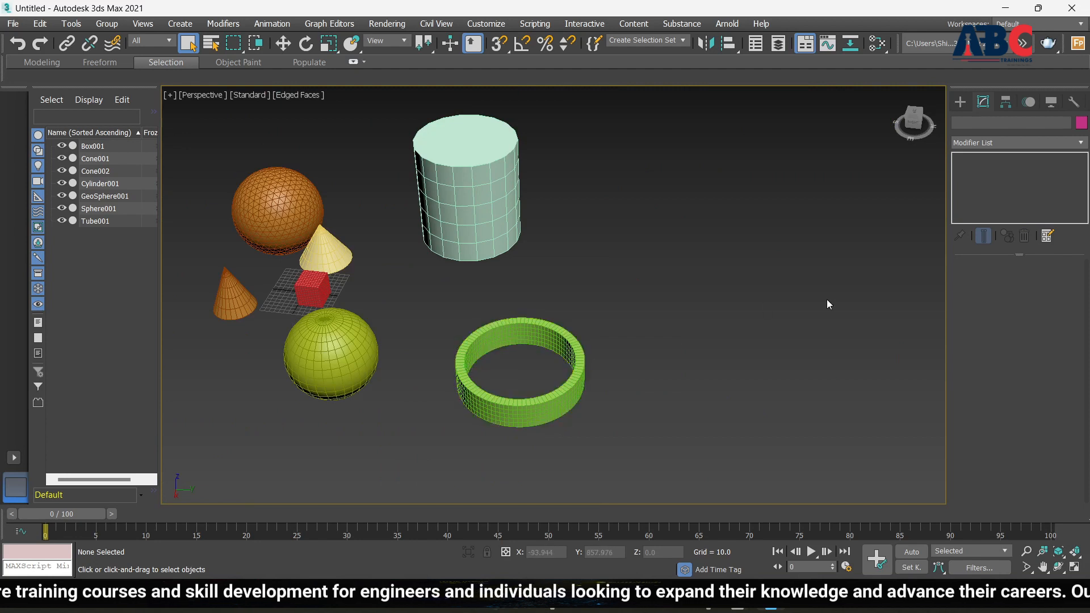
# Step: Create a teapot with a radius of about 140 in the empty space beside the cylinder, behind the tube
pyautogui.click(959, 102)
pyautogui.click(988, 242)
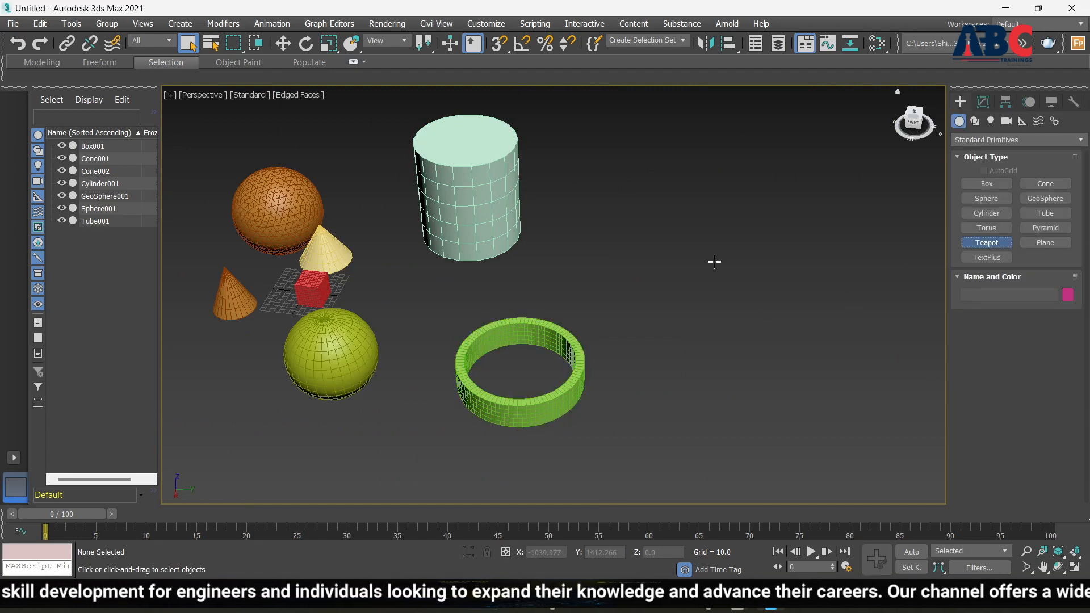
pyautogui.moveTo(646, 273); pyautogui.dragTo(688, 303)
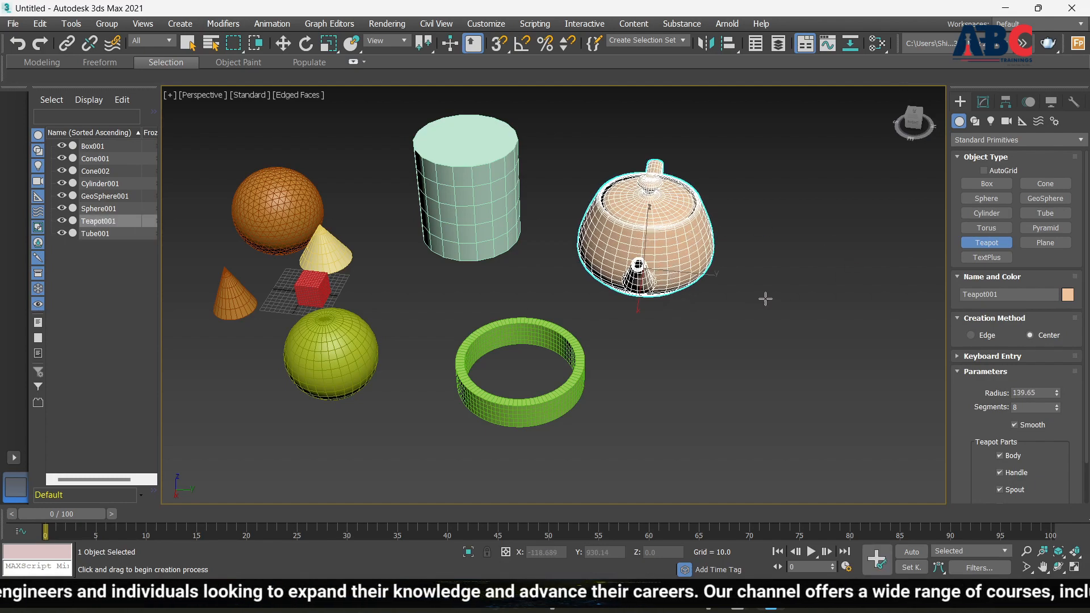
pyautogui.moveTo(766, 299)
pyautogui.keyDown('alt'); pyautogui.mouseDown(button='middle')
pyautogui.moveTo(599, 276)
pyautogui.moveTo(752, 302)
pyautogui.mouseUp(button='middle'); pyautogui.keyUp('alt')
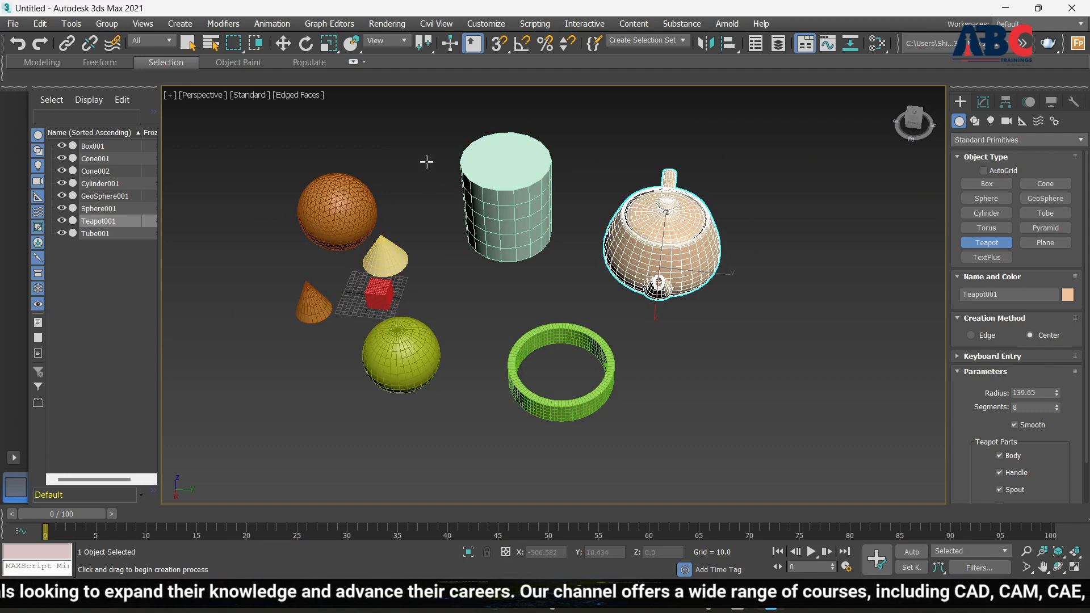
# Step: Turn off the edged-faces display in the perspective viewport and view all the primitives from several sides
pyautogui.press('F4')
pyautogui.scroll(-3, 494, 227)
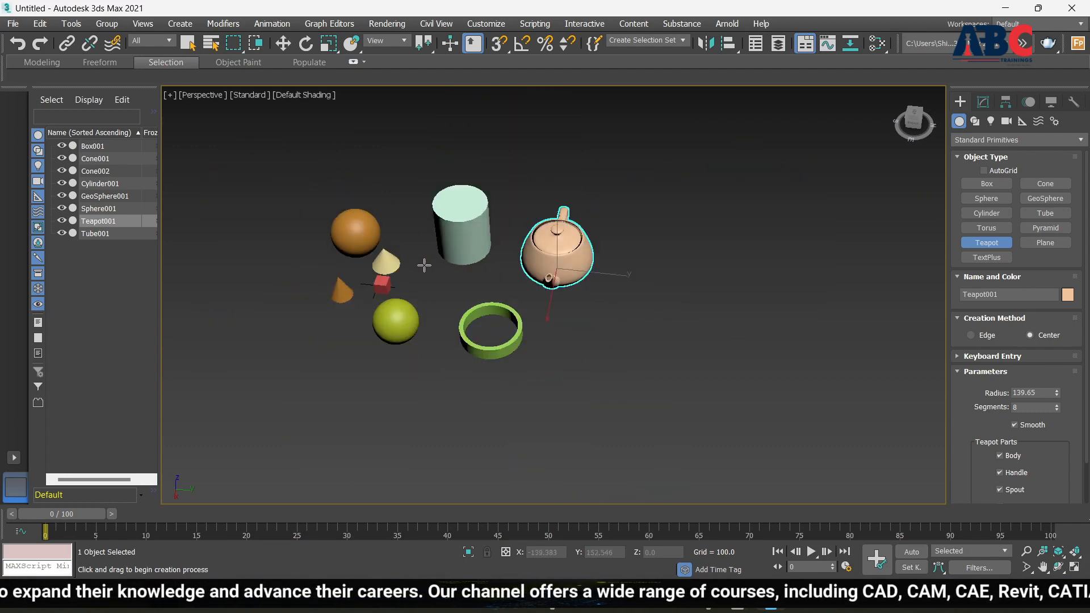
pyautogui.keyDown('alt'); pyautogui.moveTo(552, 275); pyautogui.dragTo(631, 206, button='middle'); pyautogui.keyUp('alt')
pyautogui.scroll(5, 500, 228)
pyautogui.scroll(-3, 501, 229)
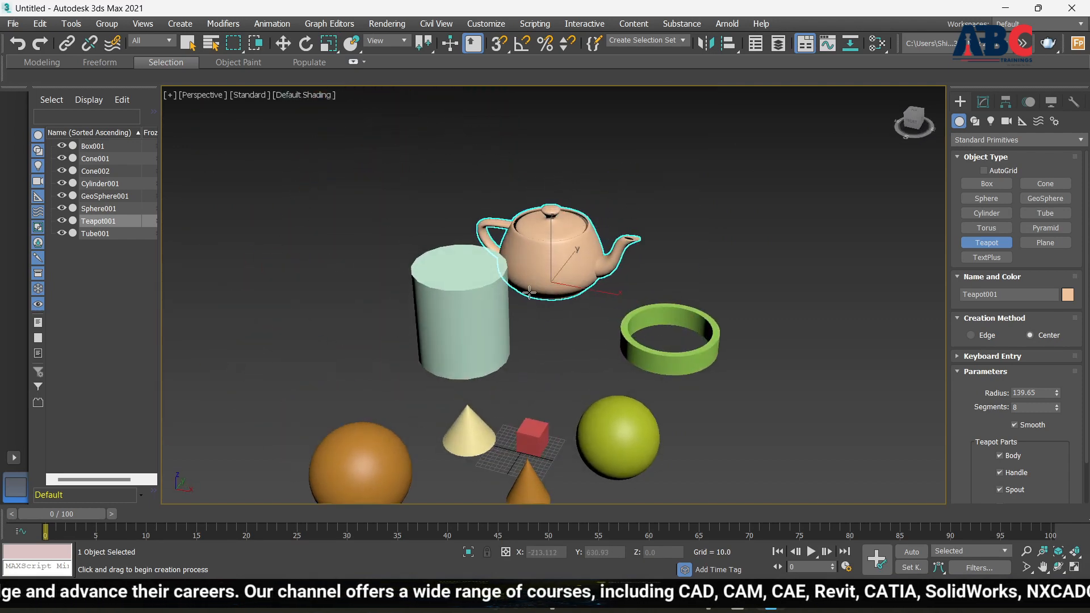
pyautogui.scroll(-2, 490, 241)
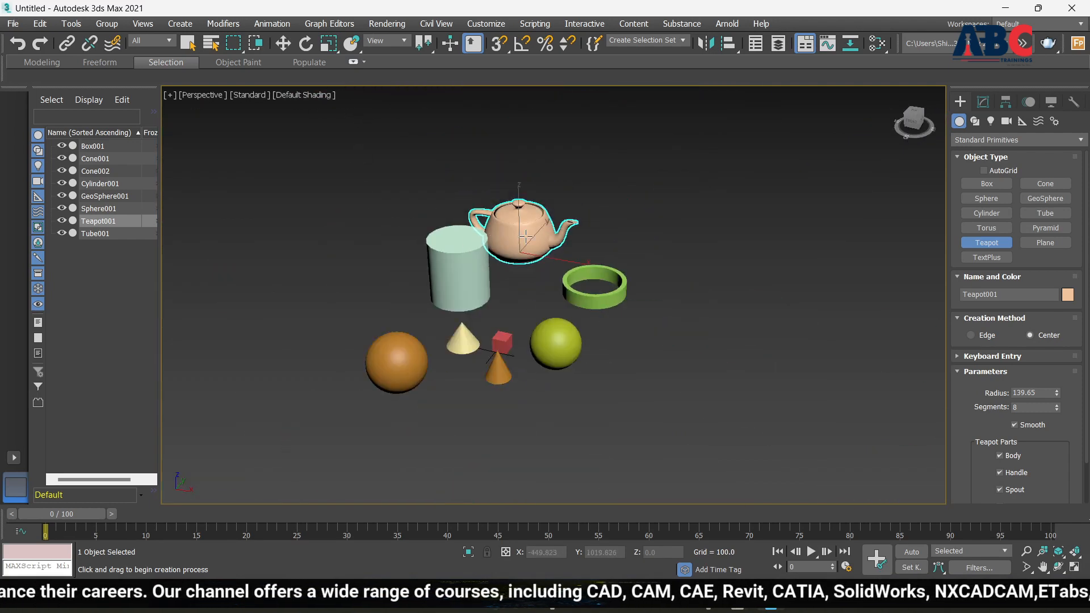
pyautogui.scroll(-2, 575, 304)
pyautogui.keyDown('alt'); pyautogui.moveTo(575, 305); pyautogui.dragTo(477, 316, button='middle'); pyautogui.keyUp('alt')
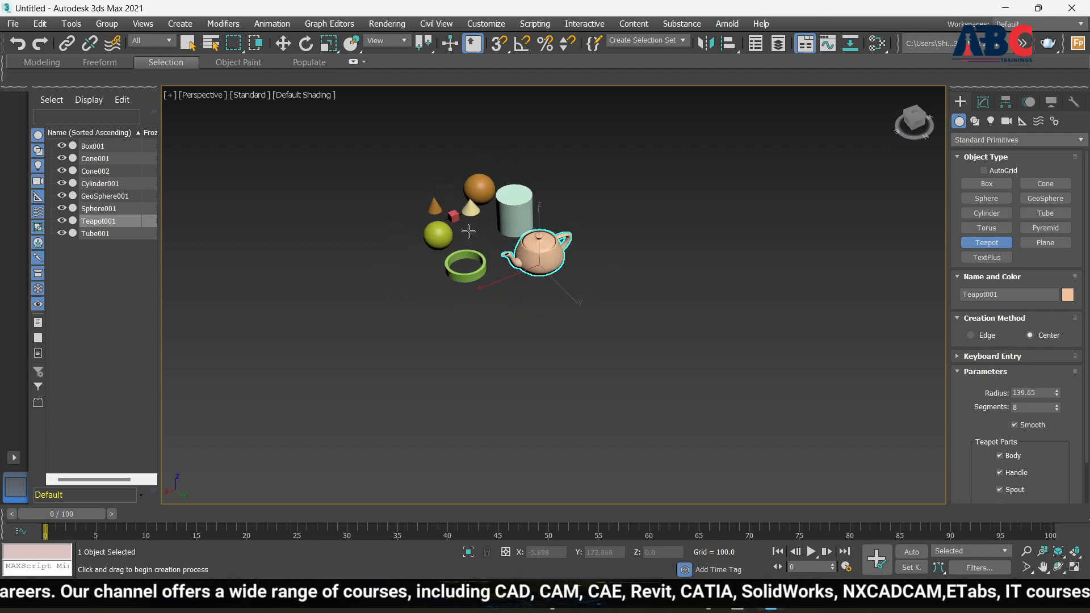
pyautogui.scroll(5, 468, 216)
pyautogui.scroll(-5, 468, 214)
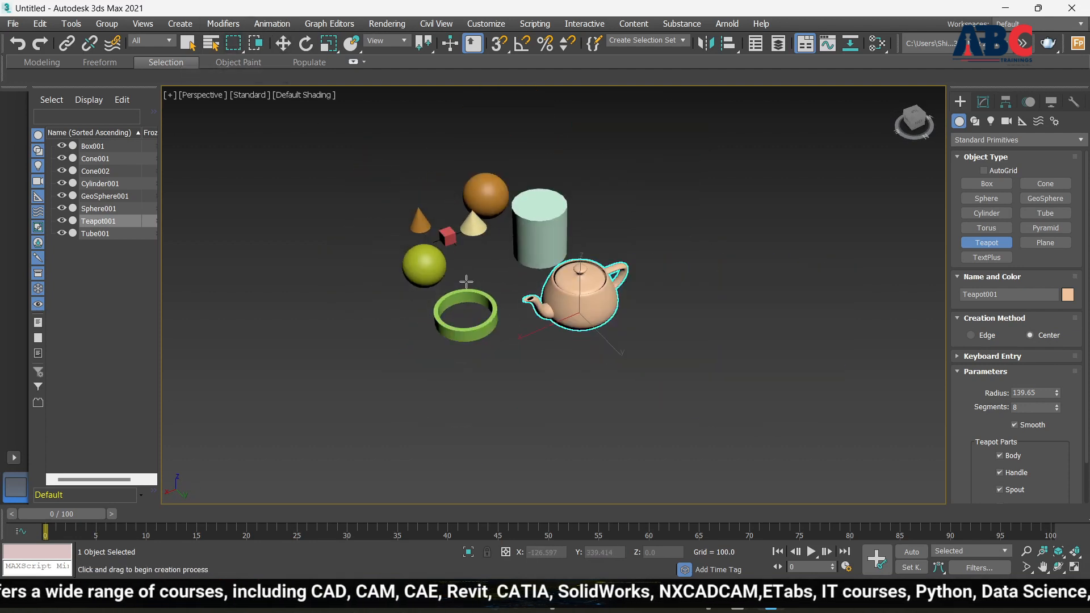
pyautogui.scroll(-5, 701, 256)
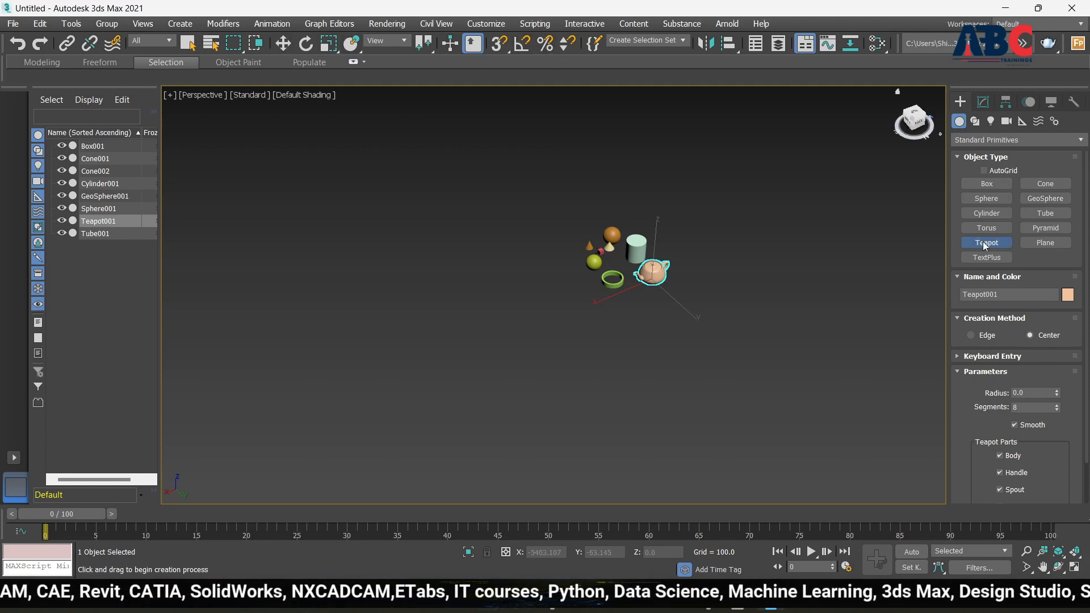
# Step: Leave teapot creation for the Select Object tool, clear the selection and frame all the primitives
pyautogui.click(188, 43)
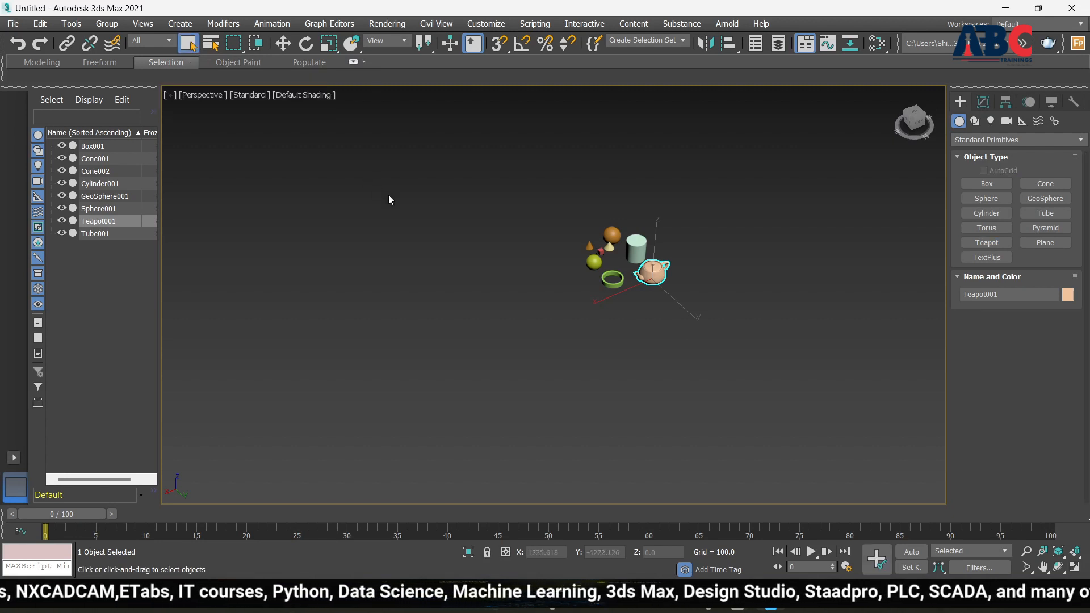
pyautogui.scroll(3, 674, 260)
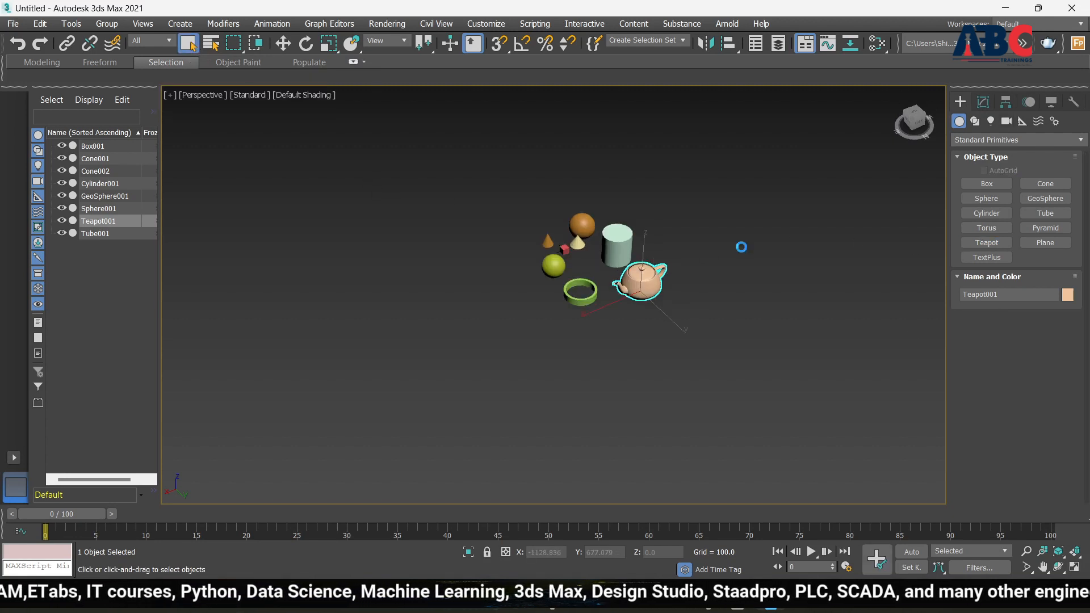
pyautogui.click(433, 210)
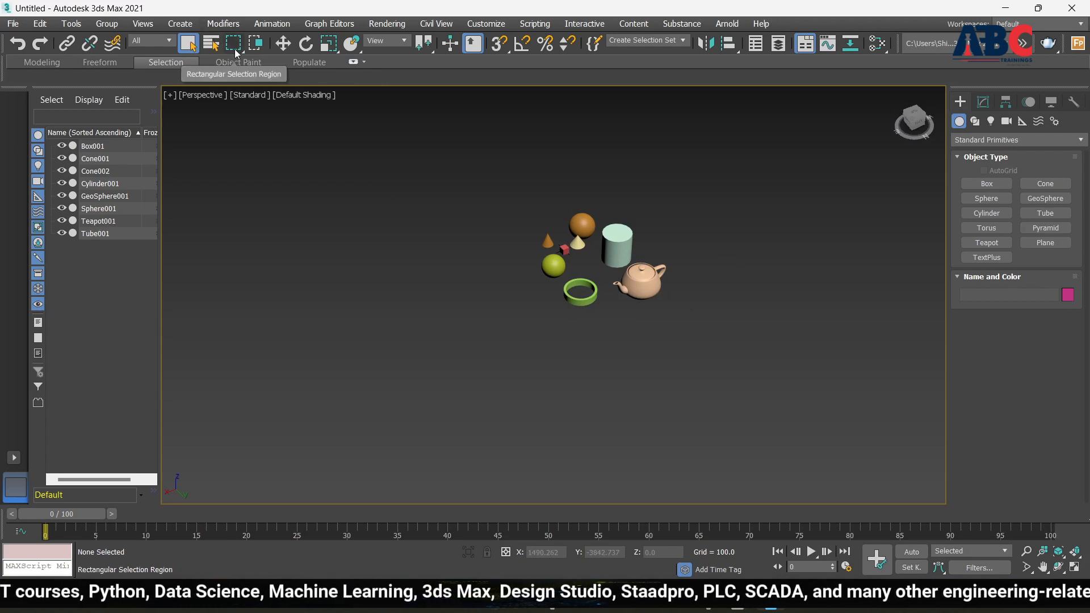
pyautogui.scroll(5, 691, 289)
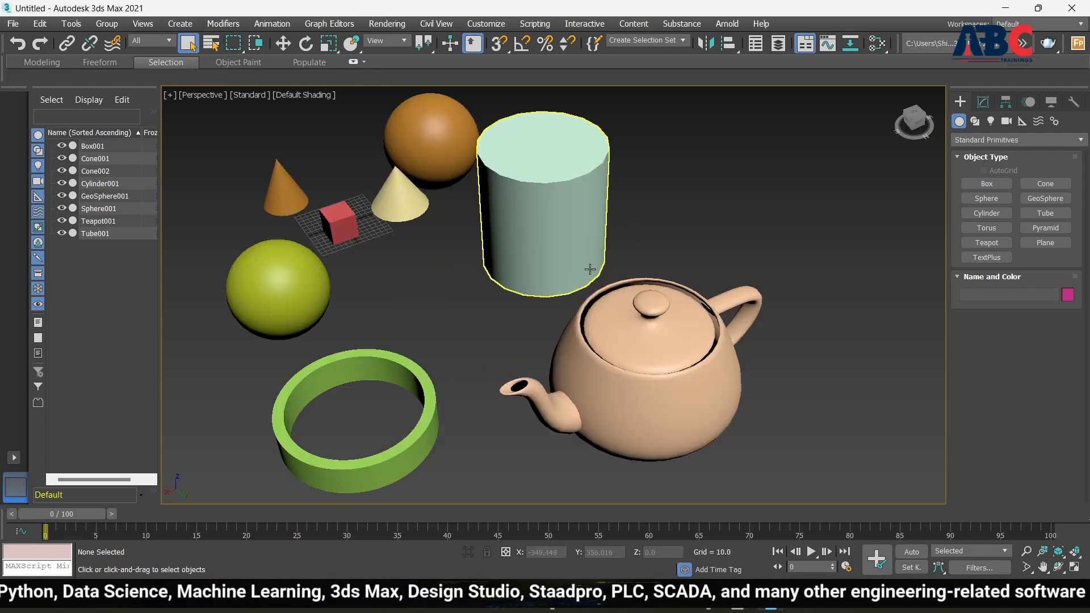
pyautogui.scroll(-2, 516, 319)
pyautogui.scroll(2, 555, 293)
pyautogui.scroll(3, 555, 292)
pyautogui.scroll(-3, 494, 284)
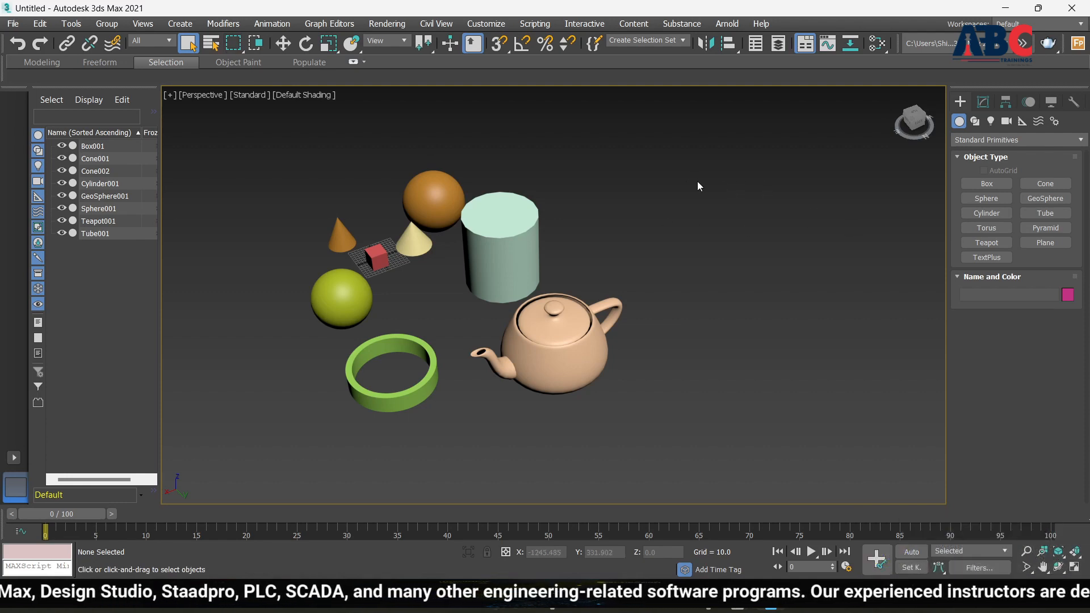
# Step: Select the geosphere, cylinder and teapot with a rectangular region that only crosses the geosphere, and clear the selection
pyautogui.moveTo(615, 394); pyautogui.dragTo(347, 413)
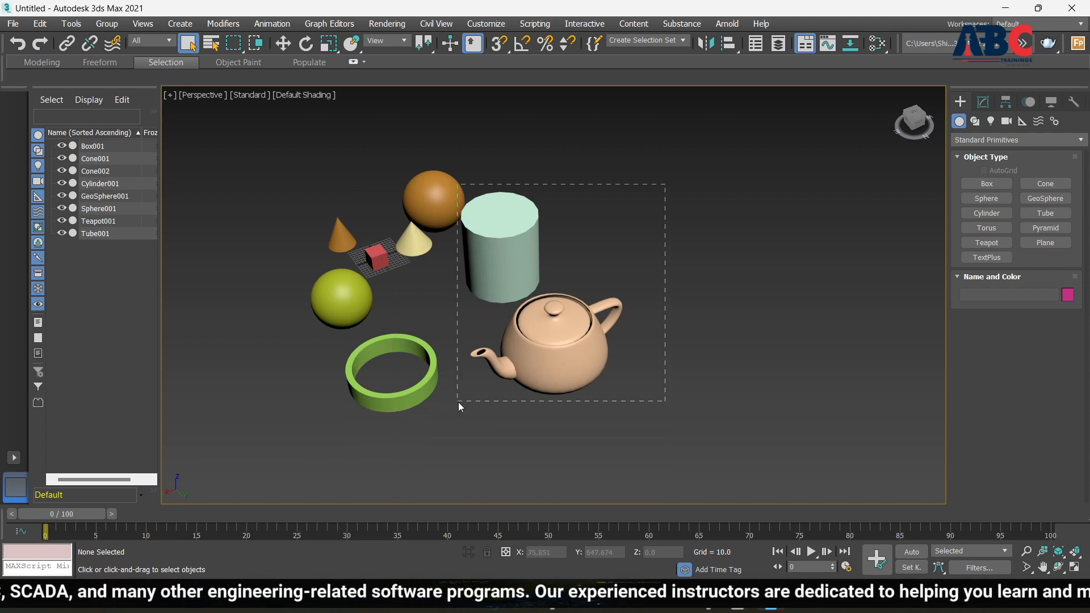
pyautogui.moveTo(458, 402)
pyautogui.mouseDown()
pyautogui.moveTo(469, 401)
pyautogui.moveTo(434, 384)
pyautogui.moveTo(465, 406)
pyautogui.mouseUp()
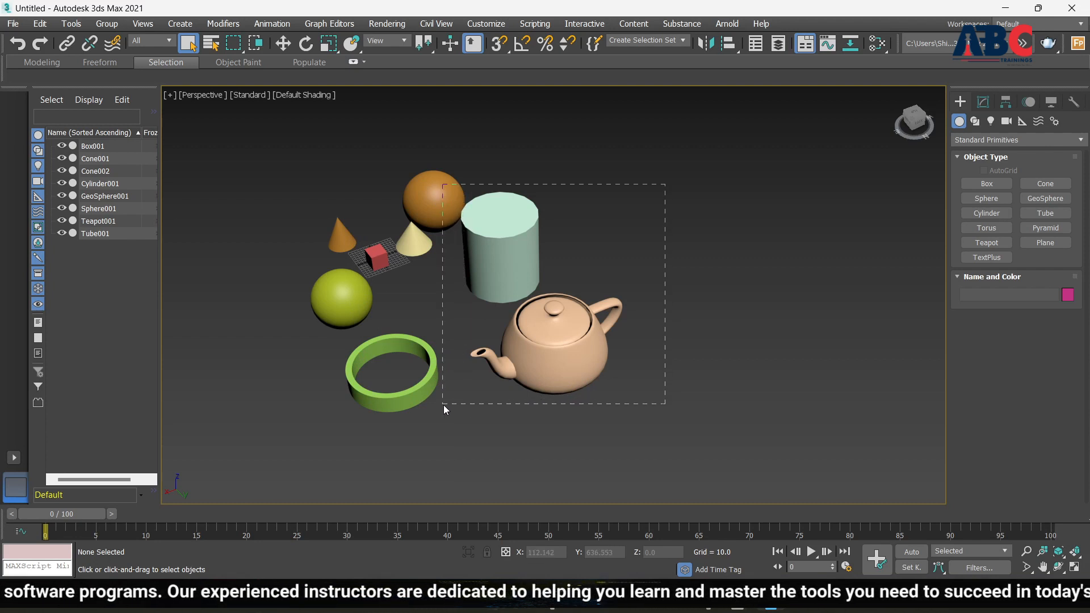
pyautogui.moveTo(444, 404); pyautogui.dragTo(444, 404)
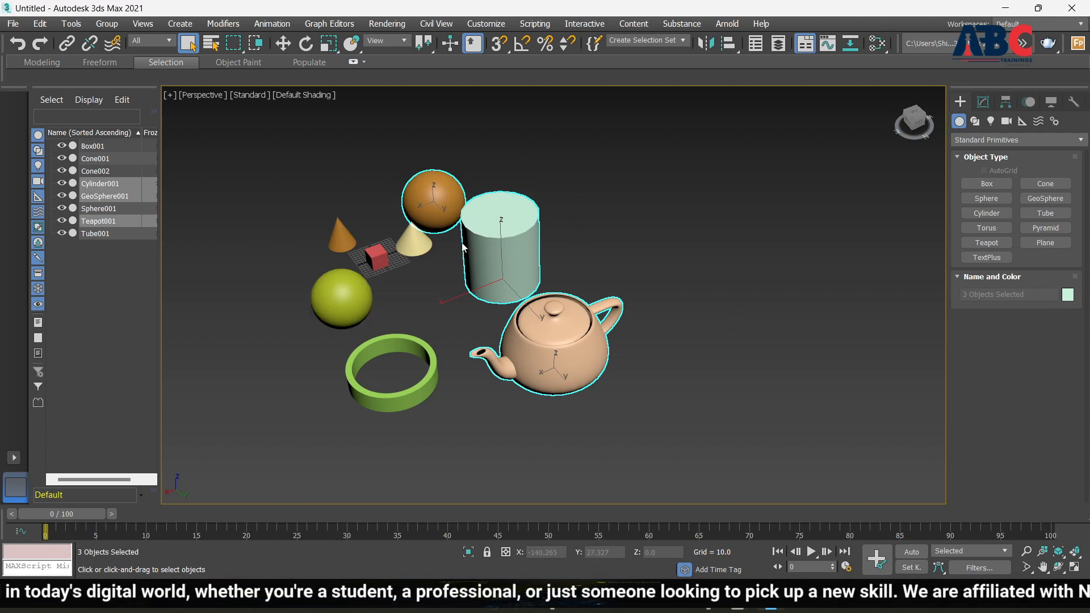
pyautogui.click(833, 298)
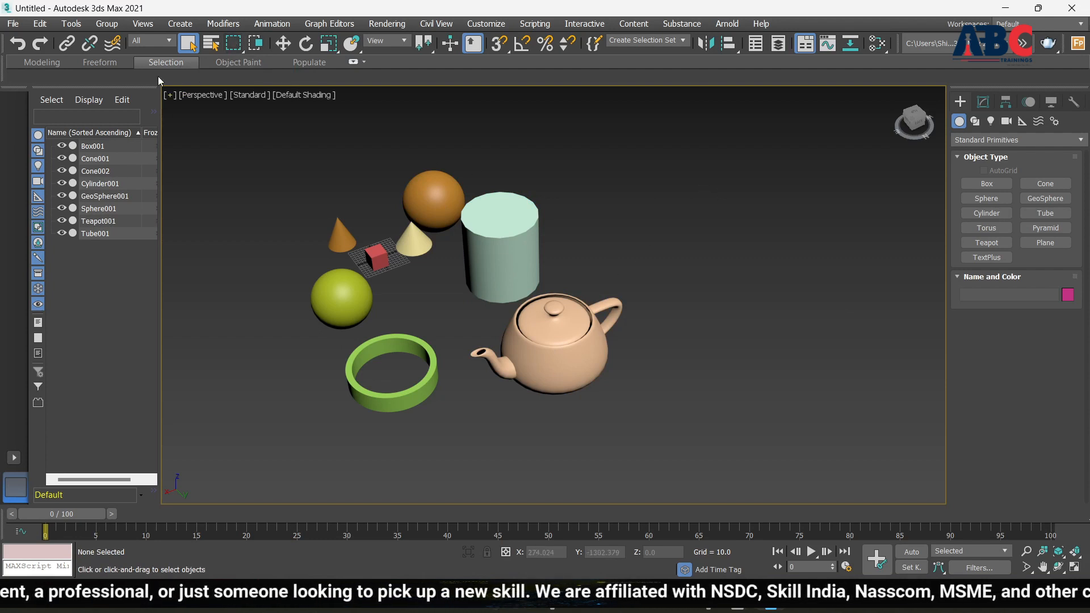
# Step: Select the geosphere, cylinder and teapot with a rectangular region, delete them, and undo the deletion
pyautogui.moveTo(681, 195); pyautogui.dragTo(449, 410)
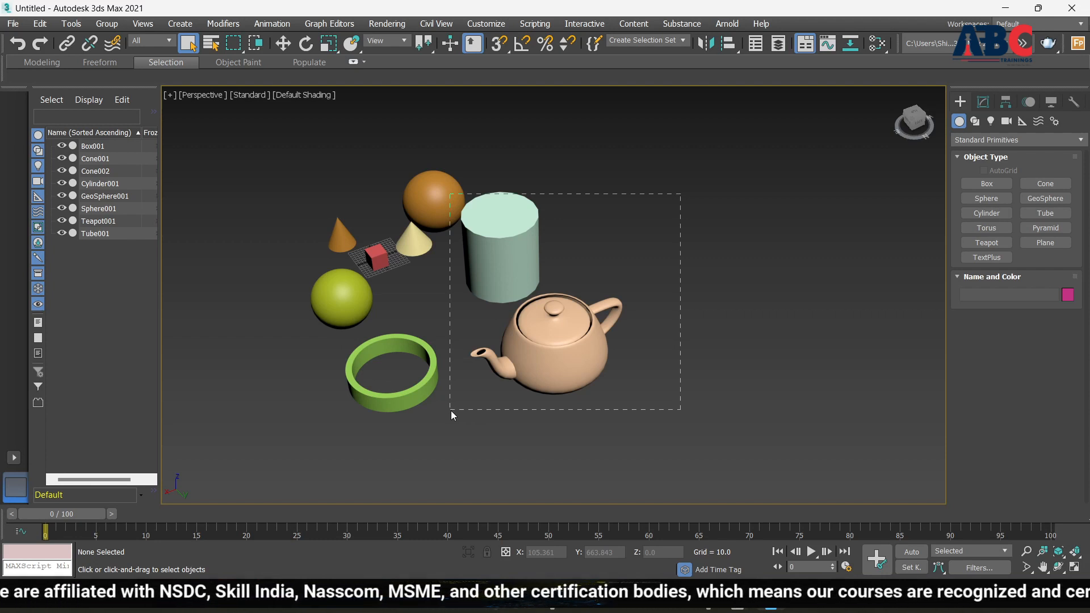
pyautogui.moveTo(451, 410); pyautogui.dragTo(451, 410)
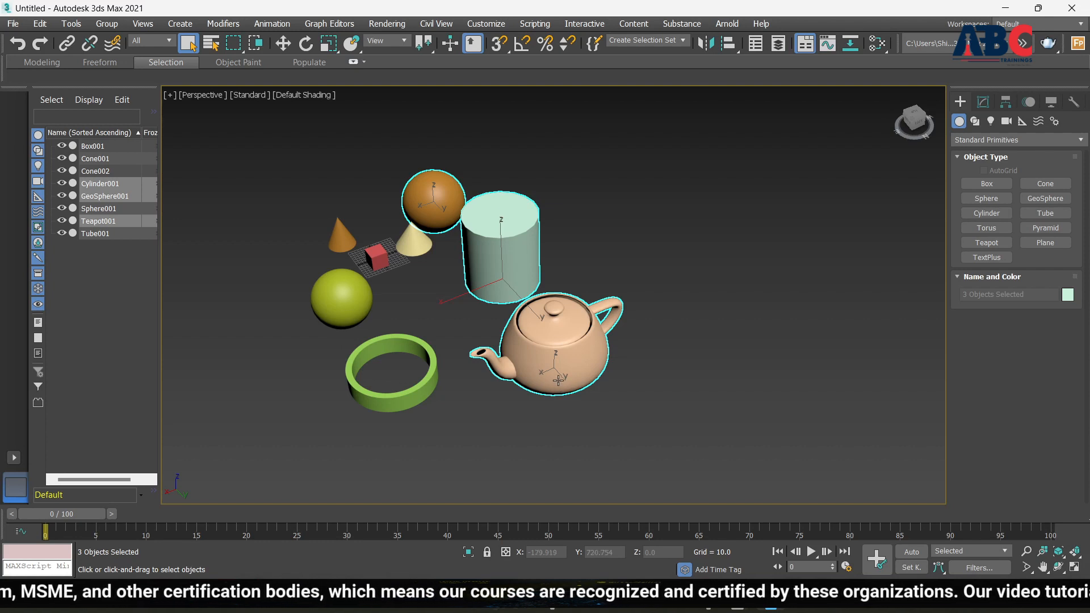
pyautogui.press('Delete')
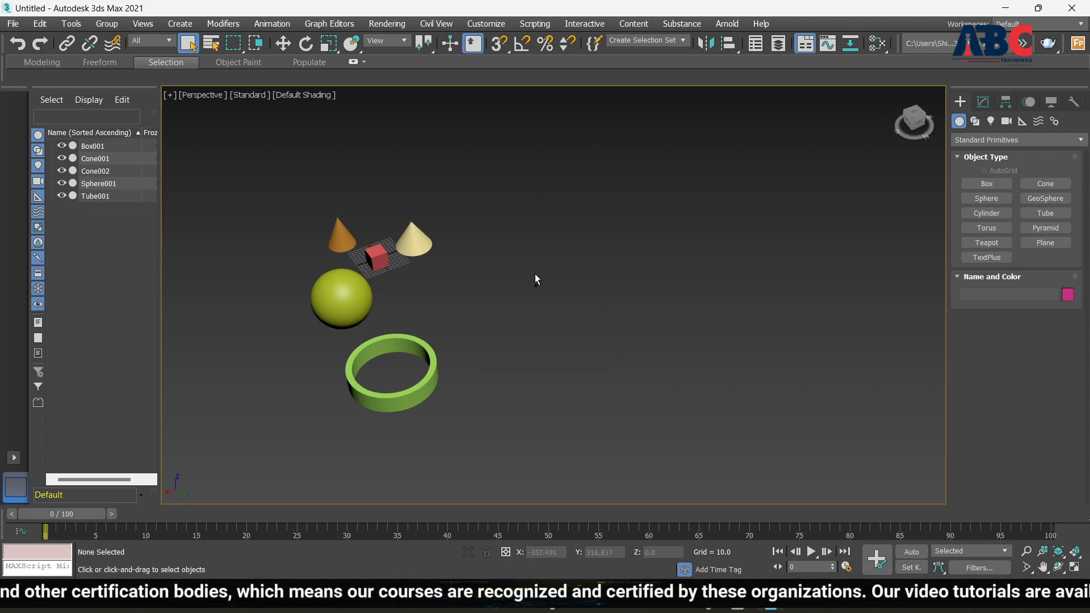
pyautogui.hotkey('ctrl', 'z')
pyautogui.click(659, 237)
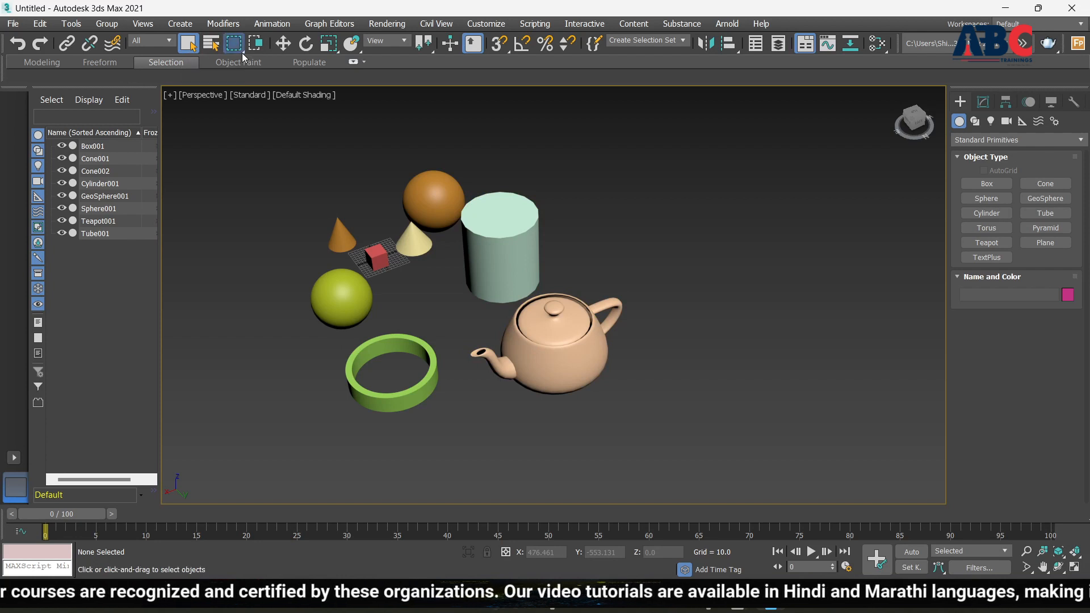
# Step: Switch the selection region shape to Fence
pyautogui.moveTo(242, 53); pyautogui.dragTo(238, 108)
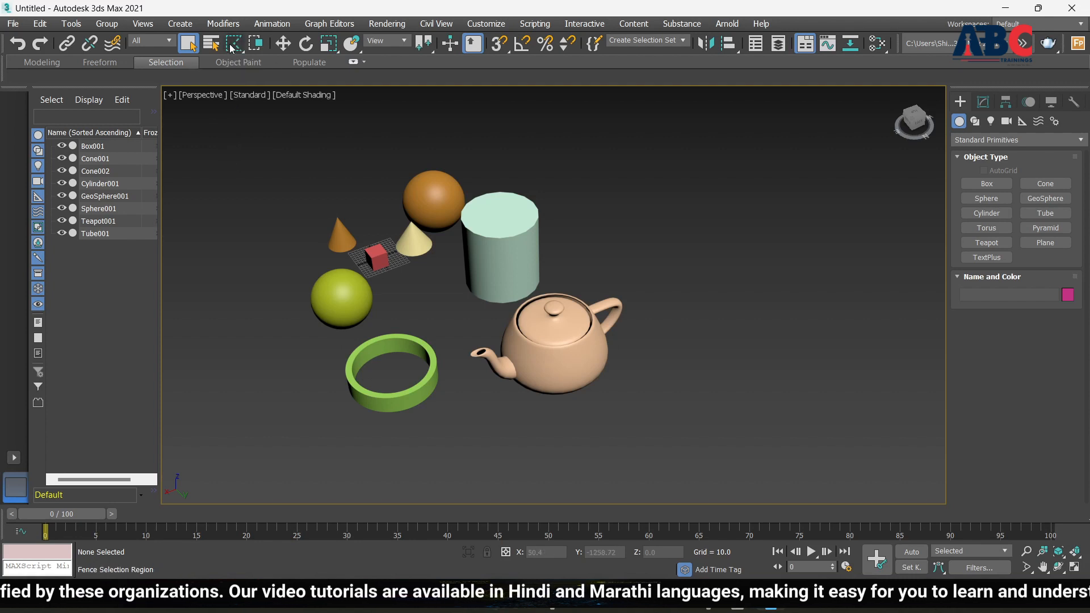
pyautogui.click(40, 23)
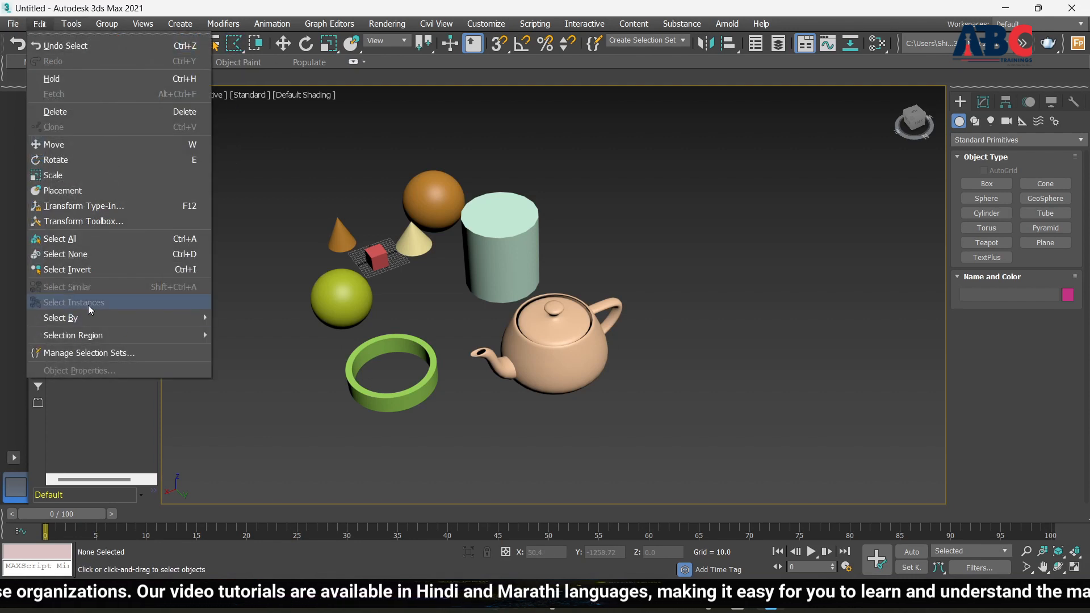
pyautogui.moveTo(193, 335)
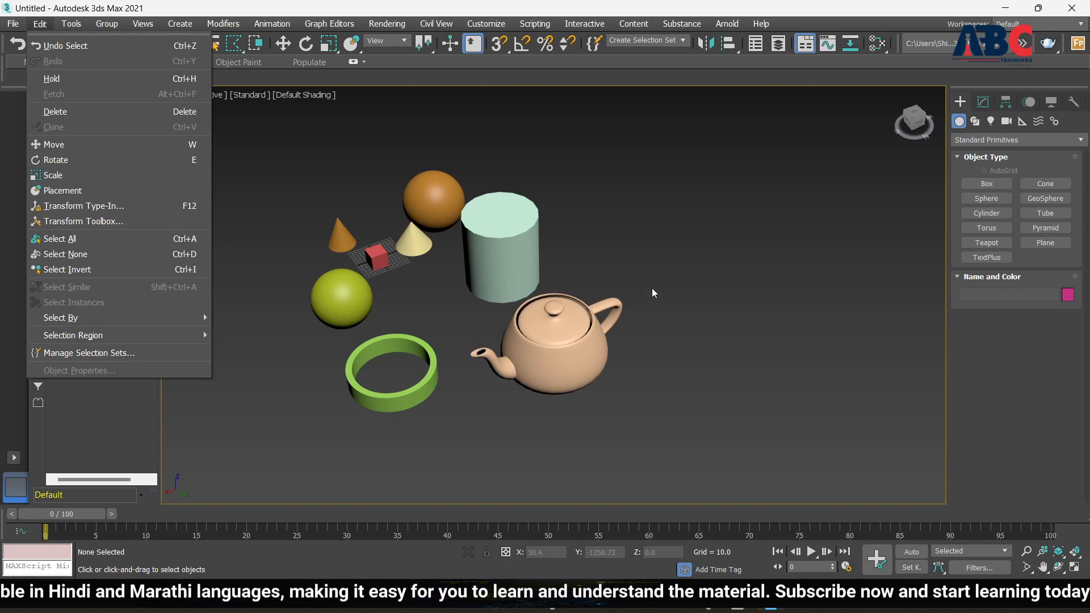
pyautogui.click(645, 244)
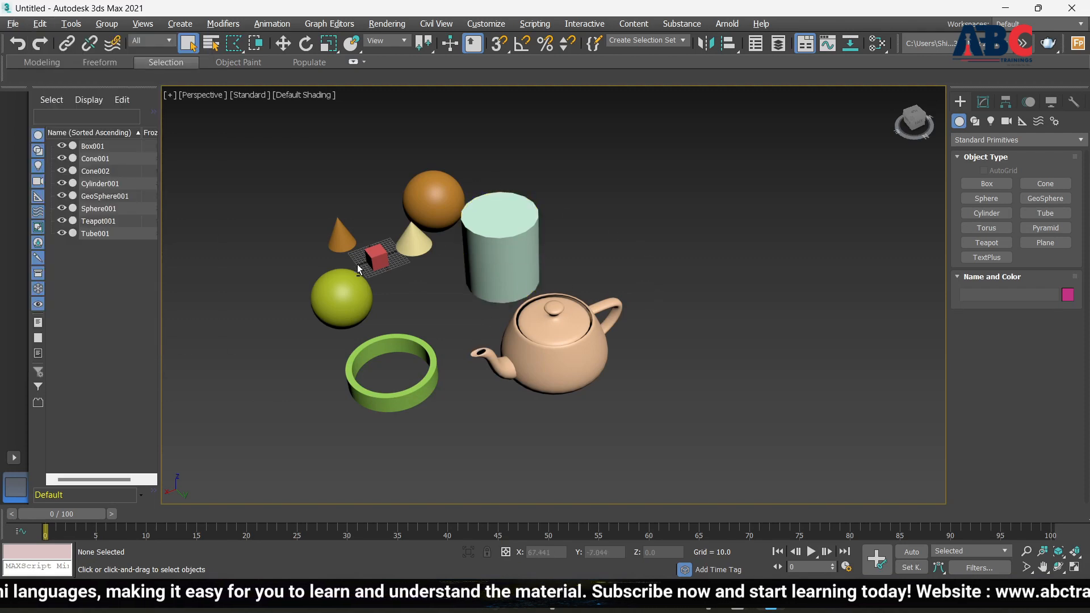
# Step: In the maximized Top view, select the tube, green sphere, box and yellow cone with a closed fence region drawn around them
pyautogui.hotkey('alt', 'w')
pyautogui.hotkey('alt', 'w')
pyautogui.scroll(-10, 368, 300)
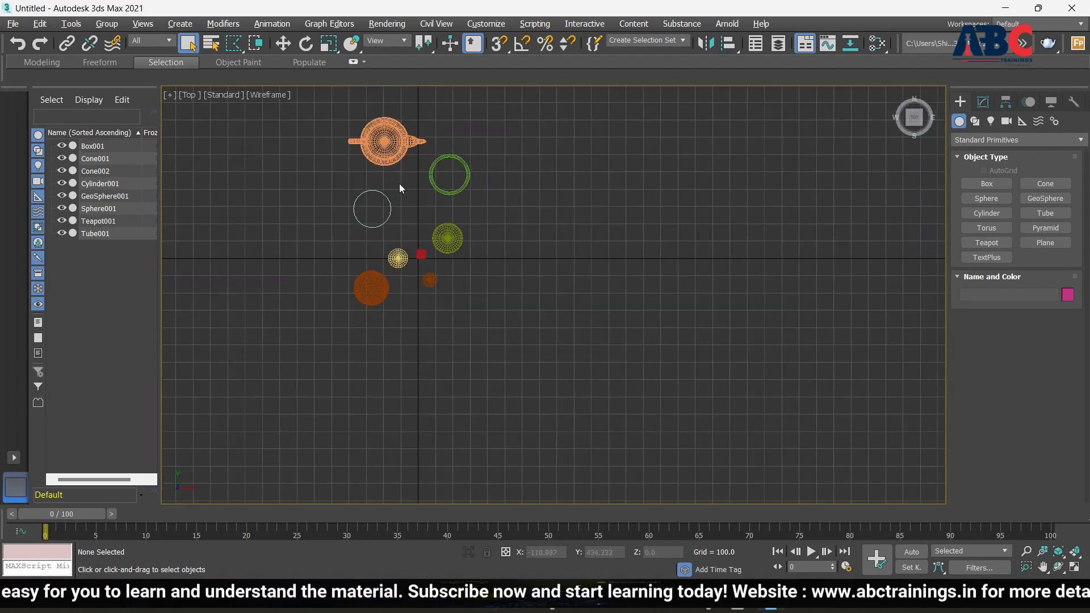
pyautogui.moveTo(405, 199); pyautogui.dragTo(419, 243, button='middle')
pyautogui.scroll(3, 400, 167)
pyautogui.moveTo(400, 167); pyautogui.dragTo(398, 191, button='middle')
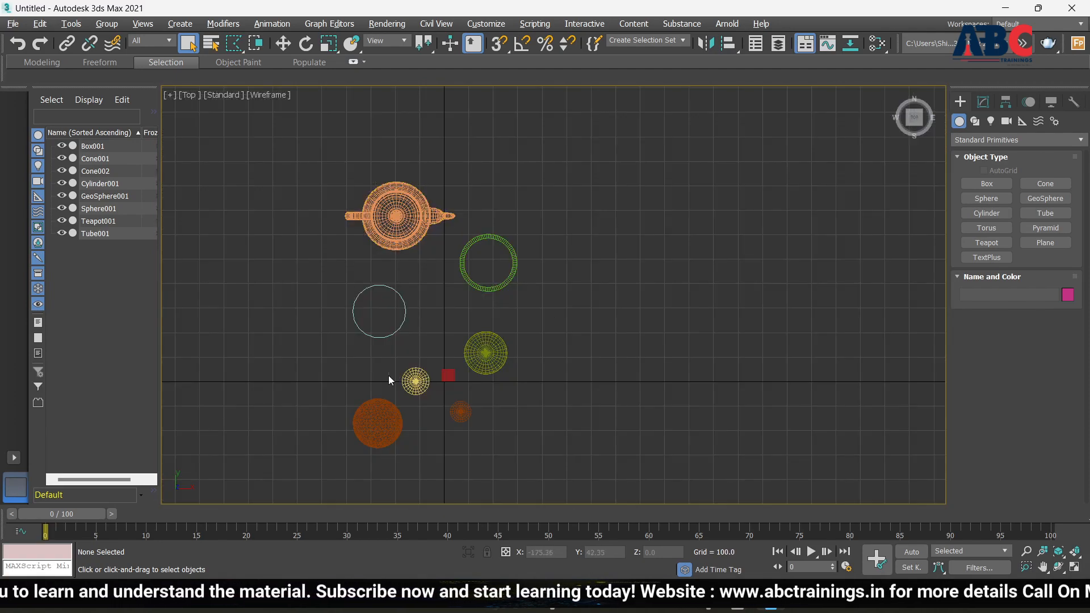
pyautogui.scroll(3, 388, 376)
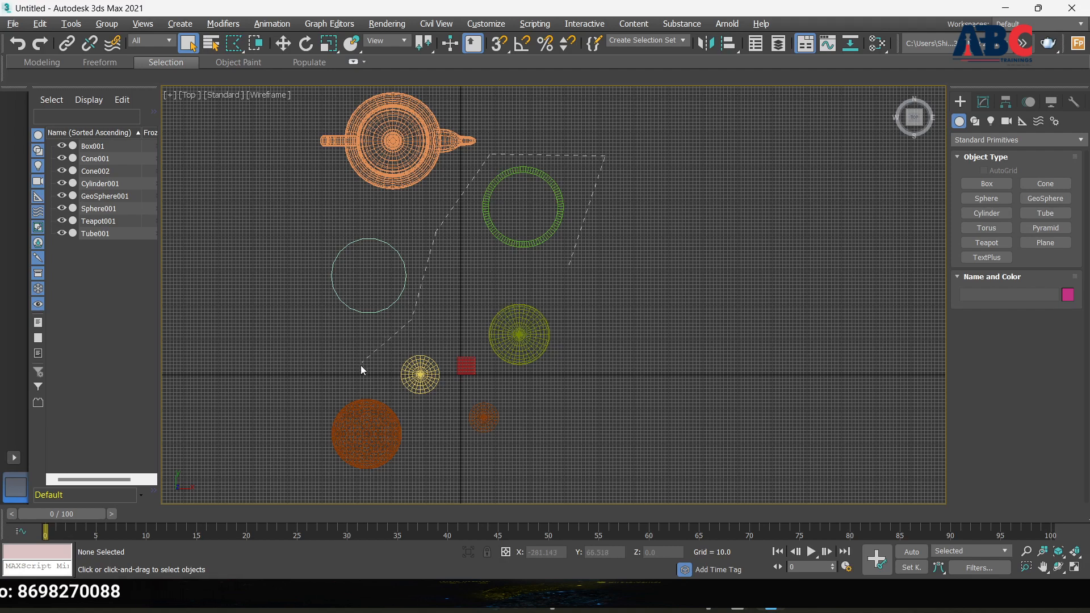
pyautogui.click(456, 394)
pyautogui.click(520, 390)
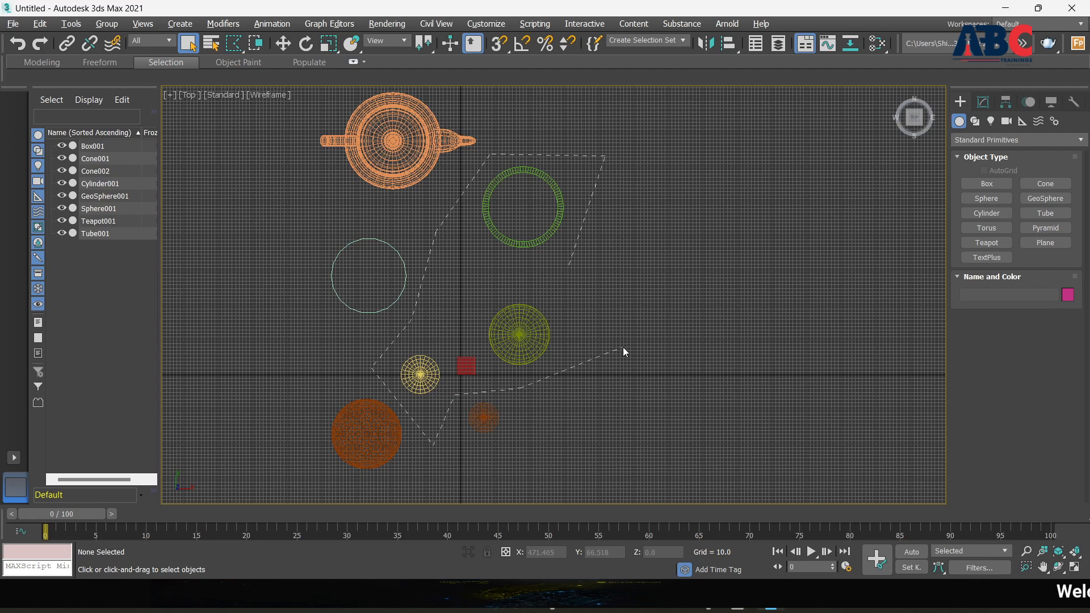
pyautogui.click(588, 341)
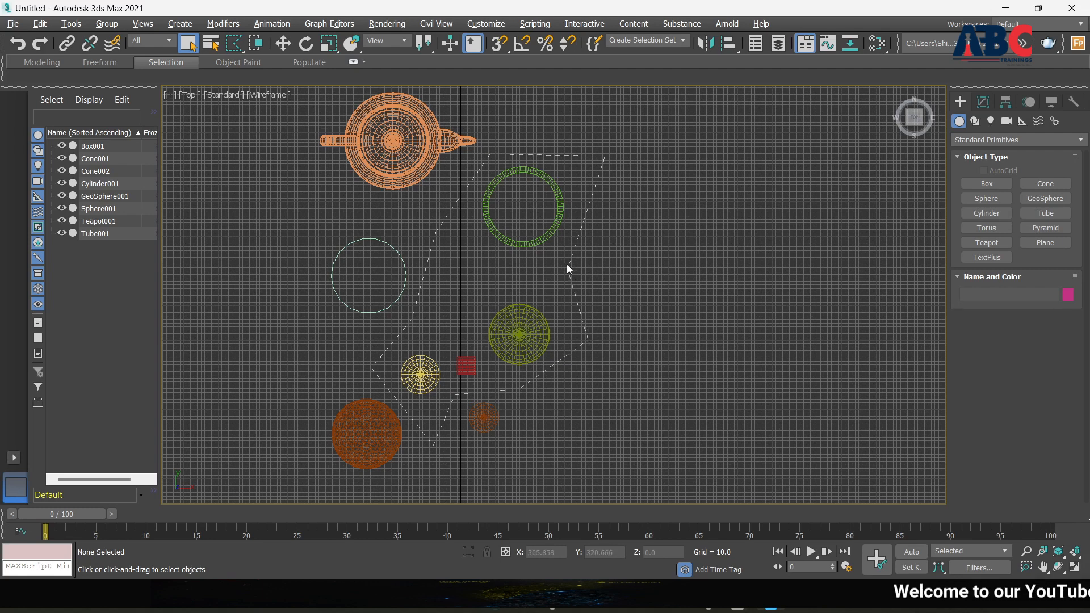
pyautogui.moveTo(570, 263); pyautogui.dragTo(568, 262)
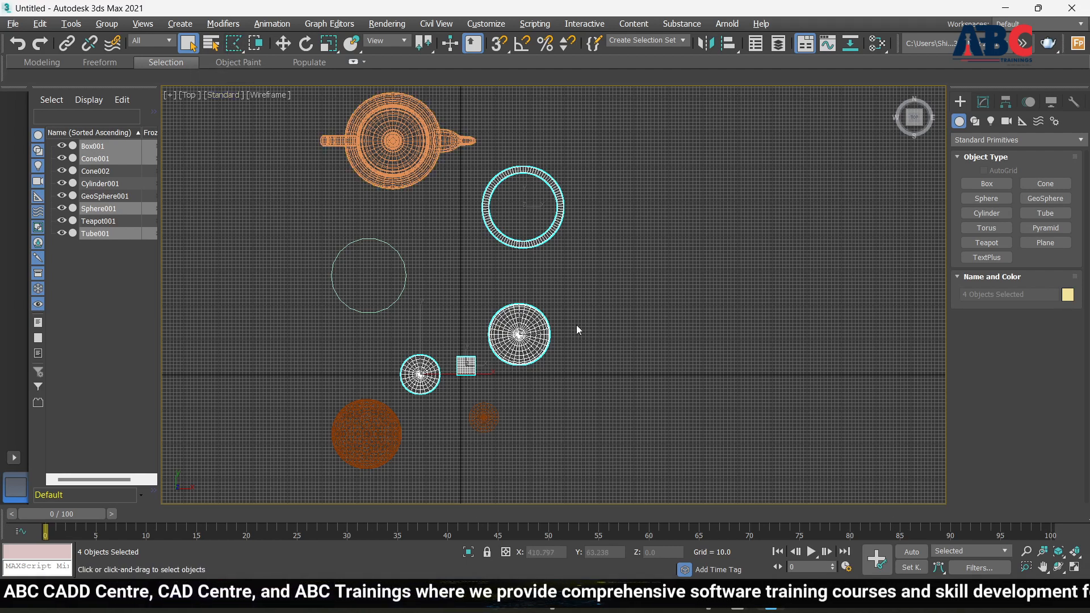
# Step: Clear the selection and select the teapot in the maximized Perspective view
pyautogui.scroll(-2, 479, 326)
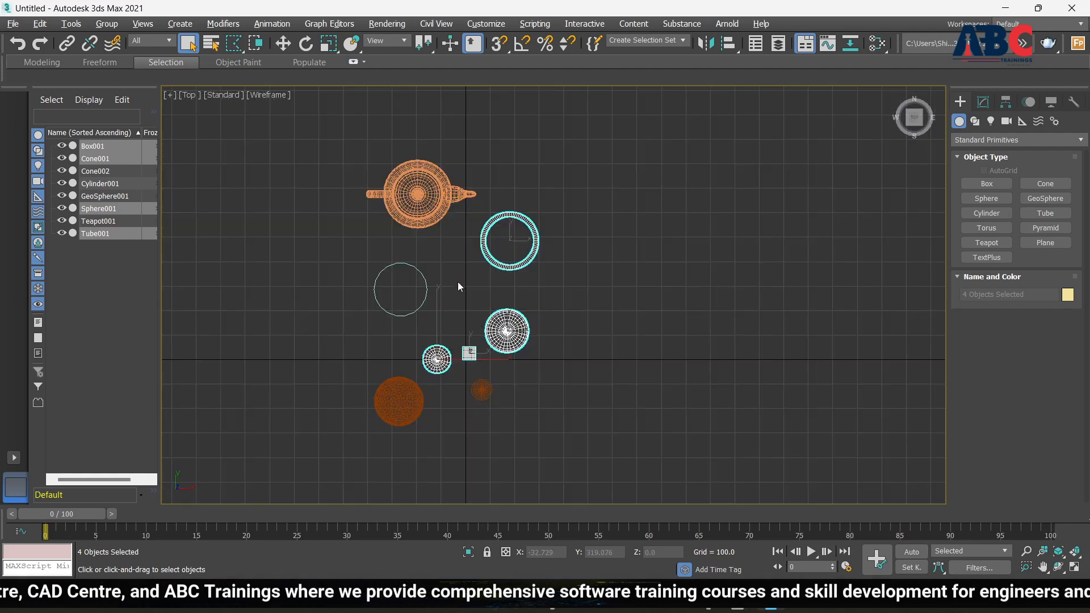
pyautogui.moveTo(460, 293); pyautogui.dragTo(461, 297, button='middle')
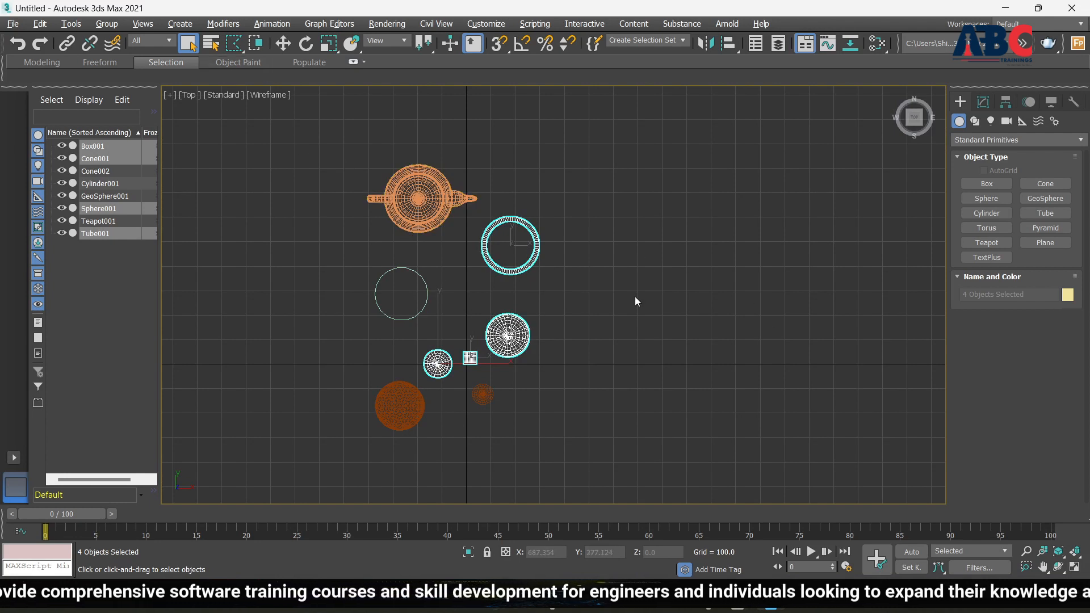
pyautogui.click(449, 120)
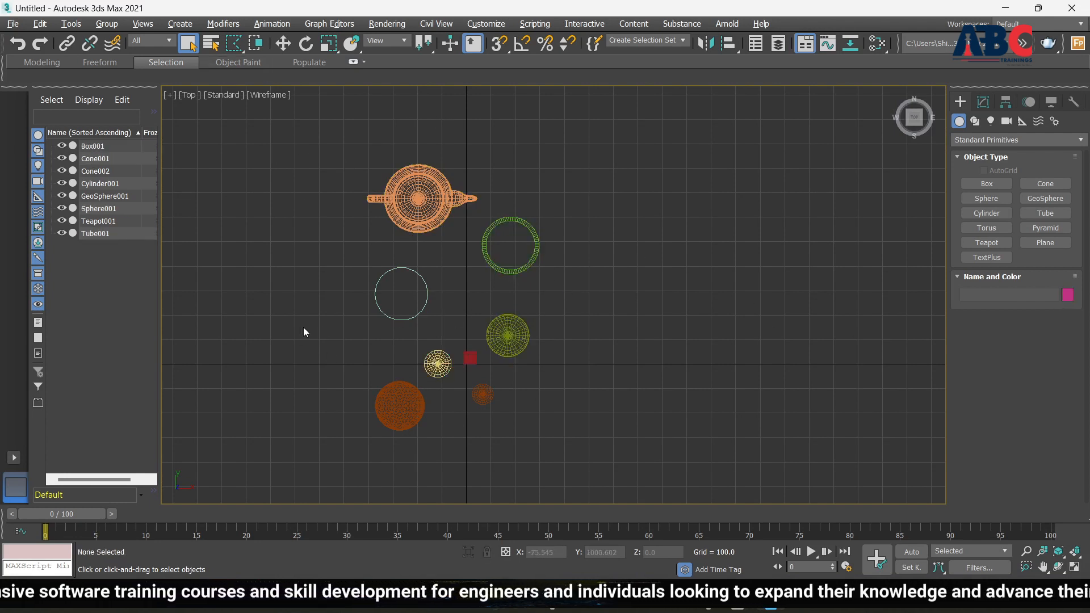
pyautogui.hotkey('alt', 'w')
pyautogui.click(584, 341)
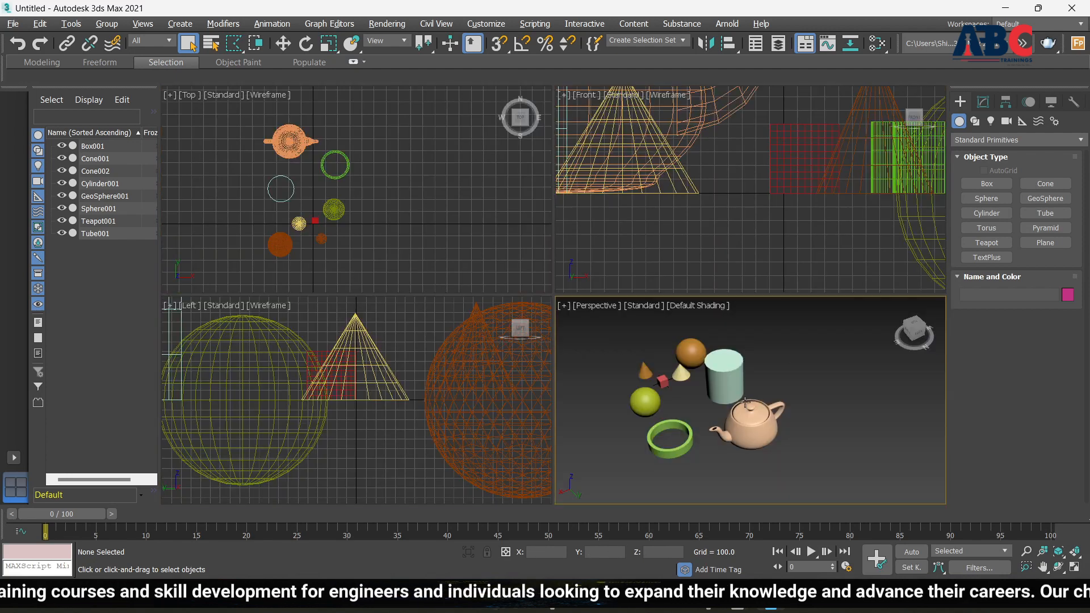
pyautogui.hotkey('alt', 'w')
pyautogui.click(545, 366)
pyautogui.keyDown('alt'); pyautogui.moveTo(611, 422); pyautogui.dragTo(576, 362, button='middle'); pyautogui.keyUp('alt')
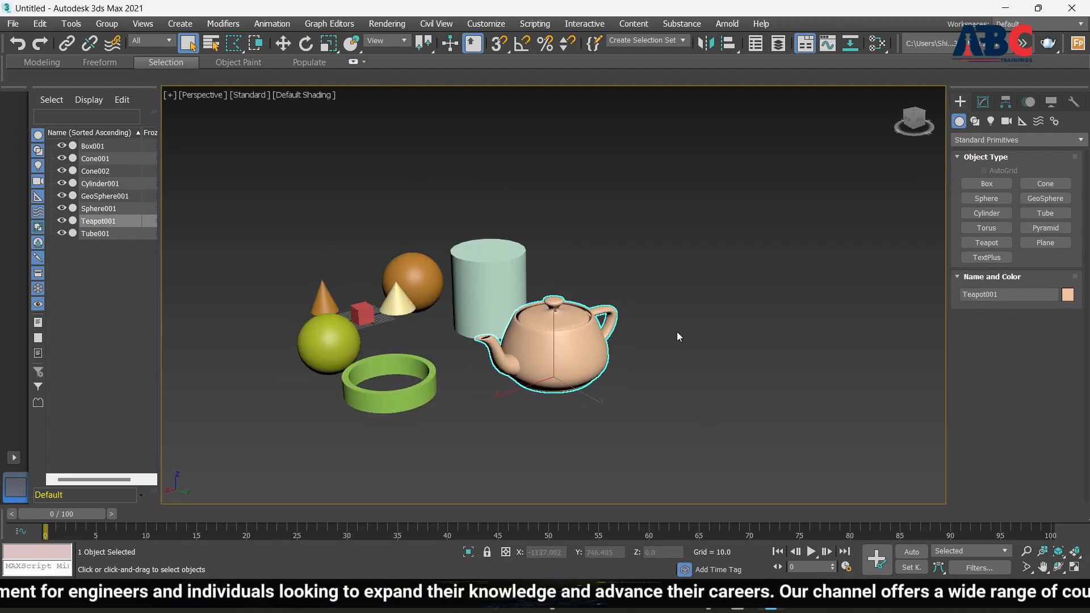
pyautogui.scroll(-3, 600, 359)
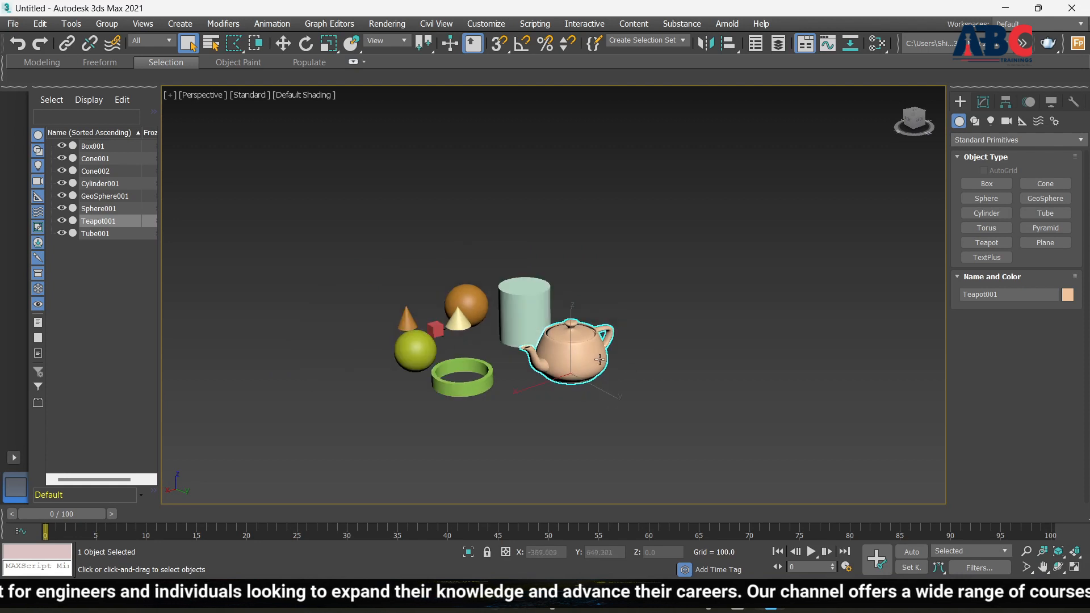
# Step: Move the teapot along the Y axis away from the cylinder, to about Y 823
pyautogui.click(282, 45)
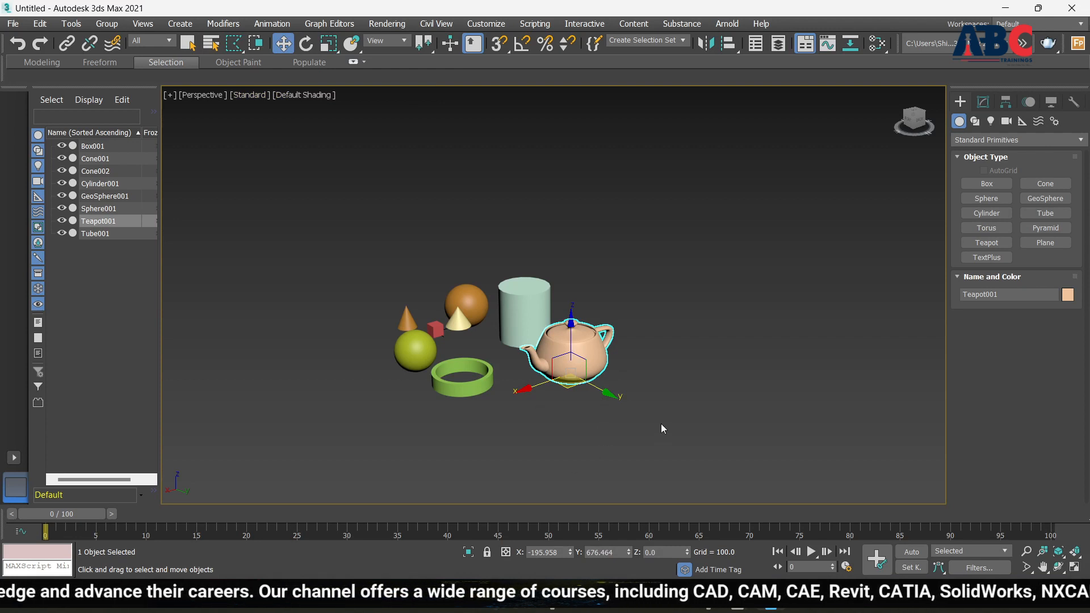
pyautogui.keyDown('alt'); pyautogui.moveTo(615, 462); pyautogui.dragTo(641, 418, button='middle'); pyautogui.keyUp('alt')
pyautogui.moveTo(629, 369); pyautogui.dragTo(735, 379)
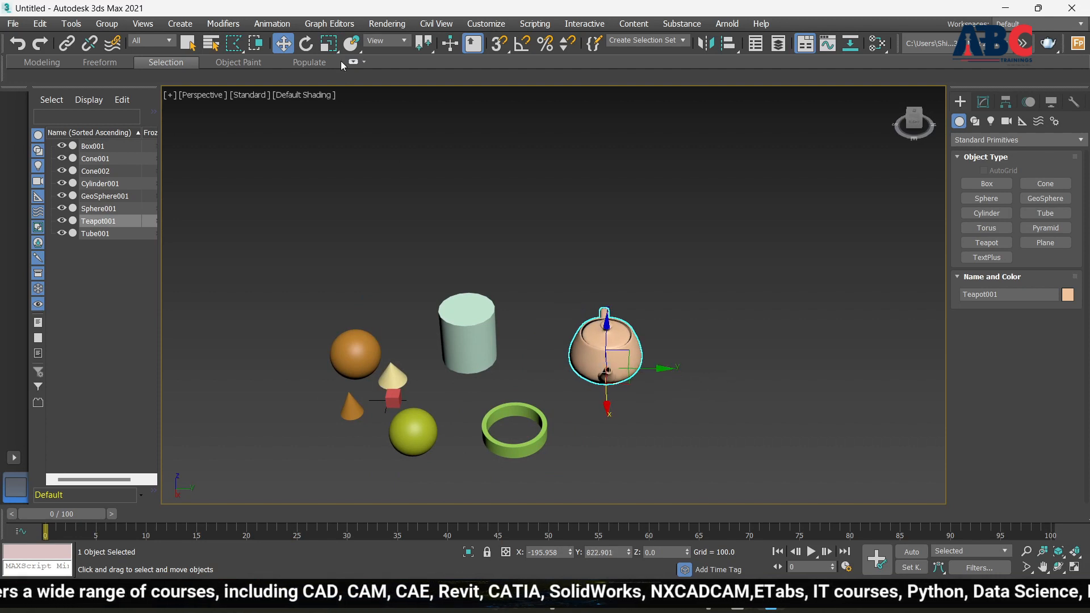
pyautogui.click(668, 372)
pyautogui.click(638, 372)
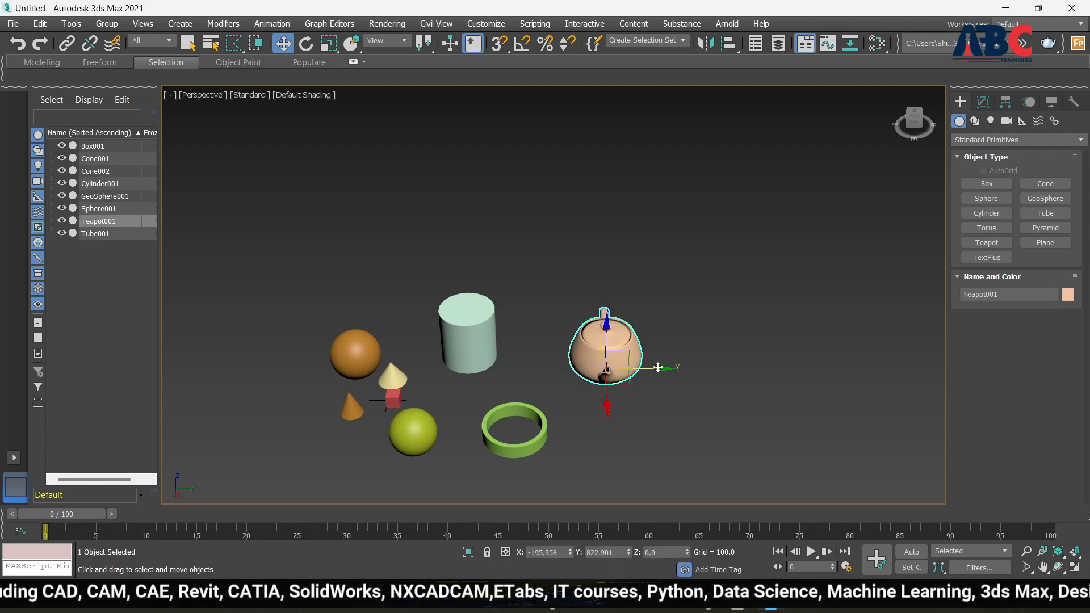
# Step: Move the teapot farther out and raise it above the other primitives, to about X -242, Y 973, Z 452
pyautogui.moveTo(658, 367)
pyautogui.mouseDown()
pyautogui.moveTo(738, 370)
pyautogui.moveTo(652, 407)
pyautogui.moveTo(660, 468)
pyautogui.moveTo(645, 368)
pyautogui.mouseUp()
pyautogui.moveTo(652, 321); pyautogui.dragTo(653, 222)
pyautogui.keyDown('alt'); pyautogui.moveTo(696, 428); pyautogui.dragTo(709, 385, button='middle'); pyautogui.keyUp('alt')
pyautogui.click(1032, 450)
# Step: Examine the raised teapot's position relative to the other primitives from several angles and distances
pyautogui.scroll(-4, 533, 396)
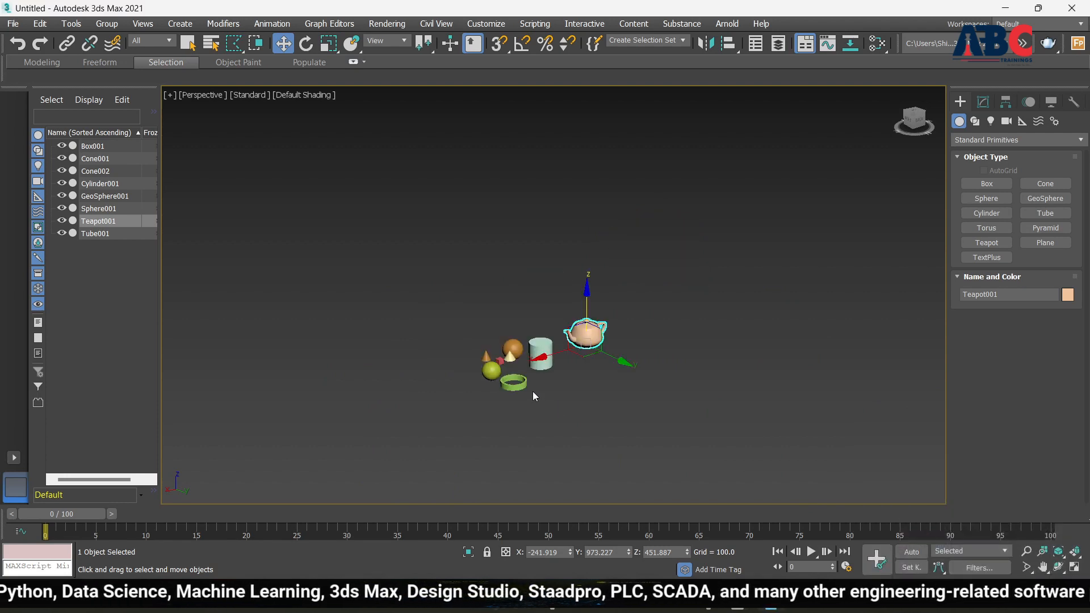
pyautogui.scroll(5, 582, 344)
pyautogui.scroll(-6, 594, 319)
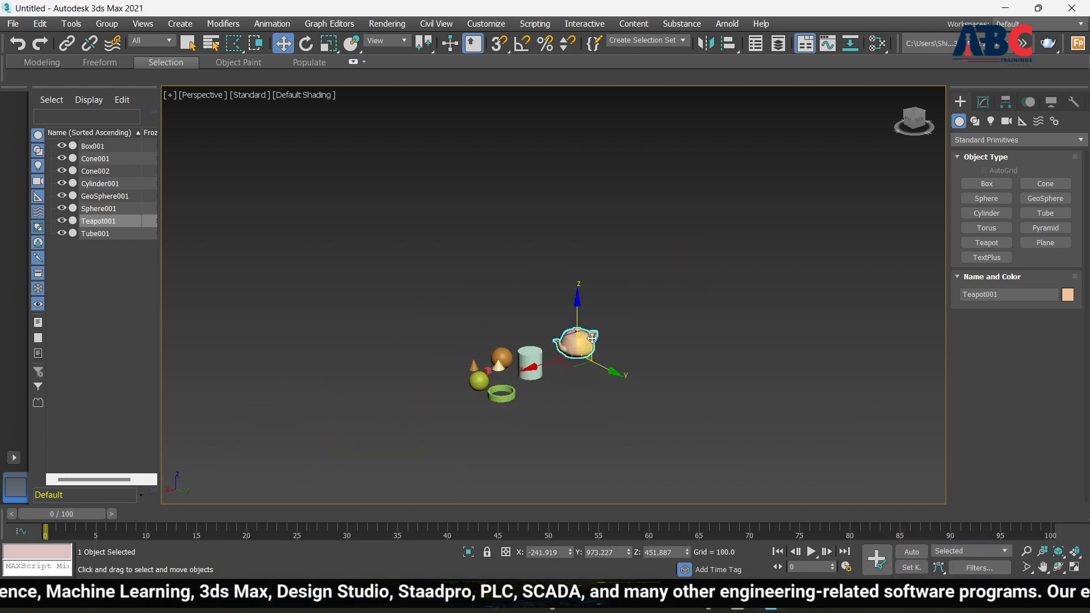
pyautogui.scroll(6, 584, 335)
pyautogui.scroll(-4, 577, 341)
pyautogui.scroll(1, 653, 386)
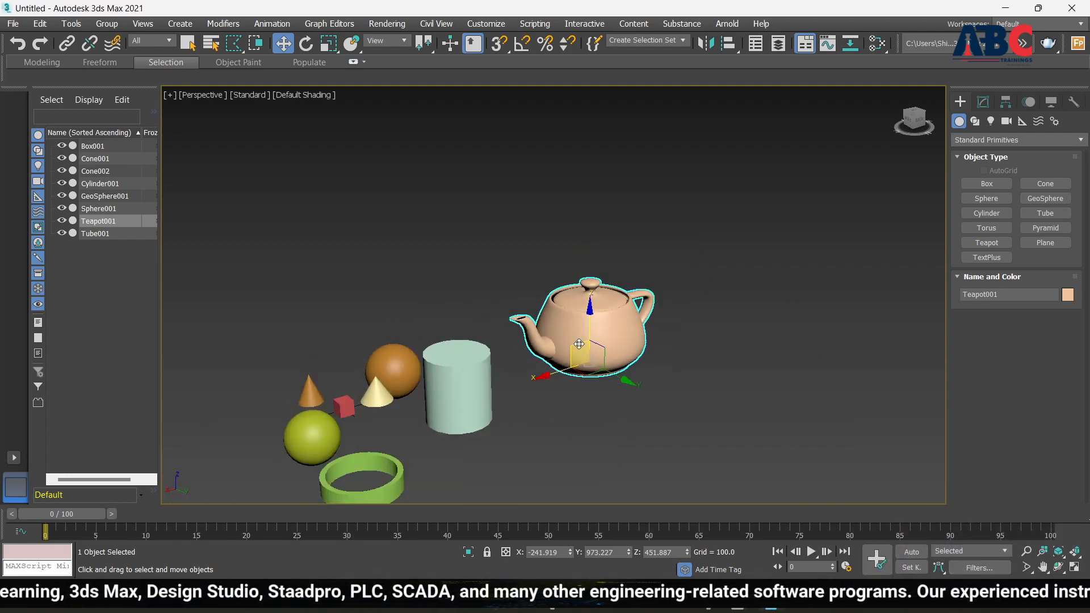
pyautogui.scroll(-4, 686, 408)
pyautogui.moveTo(686, 408)
pyautogui.keyDown('alt'); pyautogui.mouseDown(button='middle')
pyautogui.moveTo(689, 419)
pyautogui.moveTo(591, 358)
pyautogui.moveTo(639, 419)
pyautogui.moveTo(636, 299)
pyautogui.moveTo(800, 409)
pyautogui.moveTo(547, 343)
pyautogui.moveTo(560, 433)
pyautogui.moveTo(732, 373)
pyautogui.moveTo(585, 382)
pyautogui.moveTo(713, 413)
pyautogui.moveTo(738, 461)
pyautogui.moveTo(600, 365)
pyautogui.moveTo(675, 397)
pyautogui.mouseUp(button='middle'); pyautogui.keyUp('alt')
pyautogui.scroll(4, 620, 368)
pyautogui.scroll(-4, 621, 368)
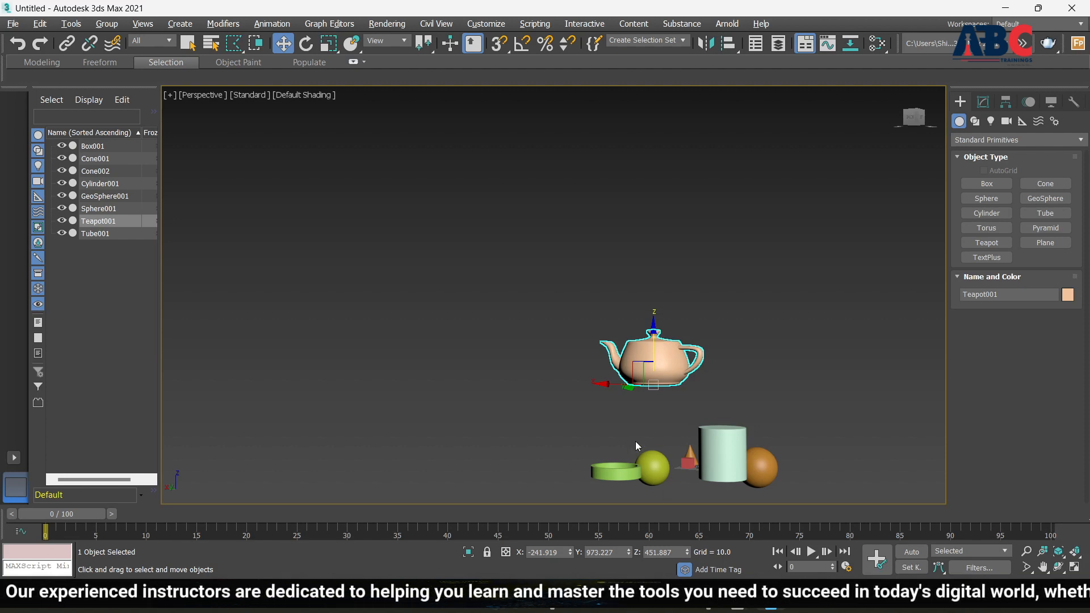
pyautogui.keyDown('alt'); pyautogui.moveTo(601, 418); pyautogui.dragTo(691, 413, button='middle'); pyautogui.keyUp('alt')
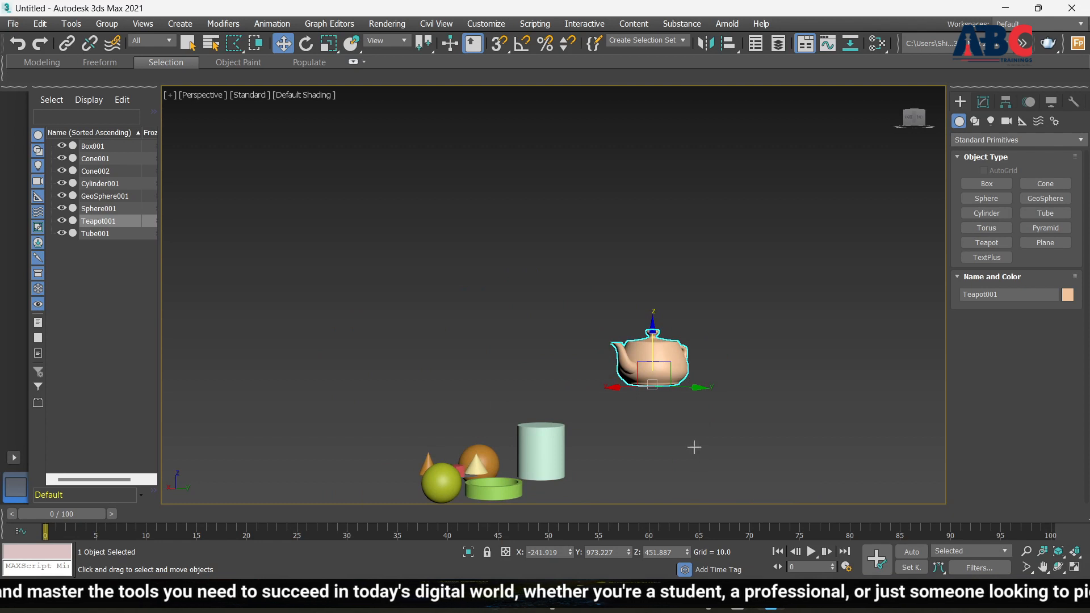
pyautogui.moveTo(693, 445); pyautogui.dragTo(696, 478)
pyautogui.rightClick(738, 425)
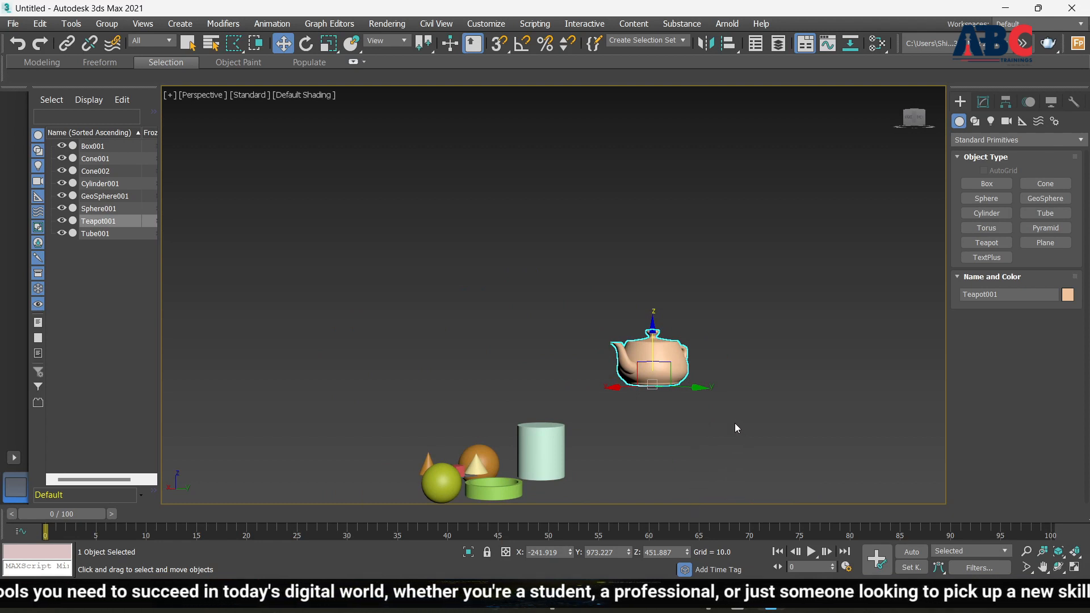
pyautogui.scroll(-3, 733, 421)
pyautogui.moveTo(731, 419); pyautogui.dragTo(696, 441, button='middle')
pyautogui.moveTo(610, 443); pyautogui.dragTo(648, 427, button='middle')
pyautogui.scroll(5, 637, 306)
pyautogui.scroll(-5, 635, 366)
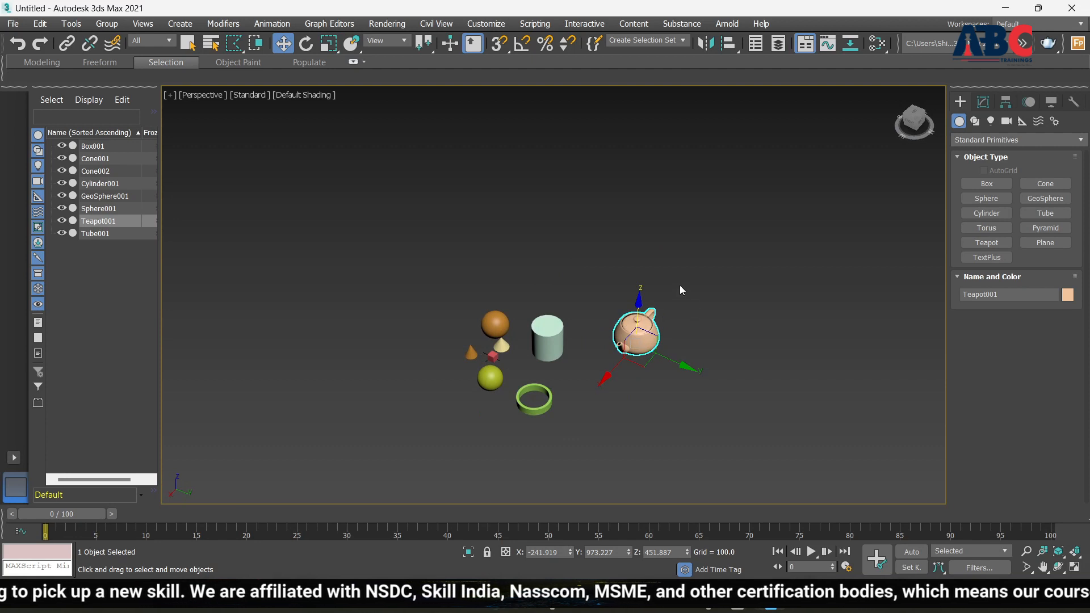
# Step: Inspect the teapot's lid, spout and body up close, comparing with distant views of the whole group
pyautogui.moveTo(579, 302); pyautogui.dragTo(552, 317, button='middle')
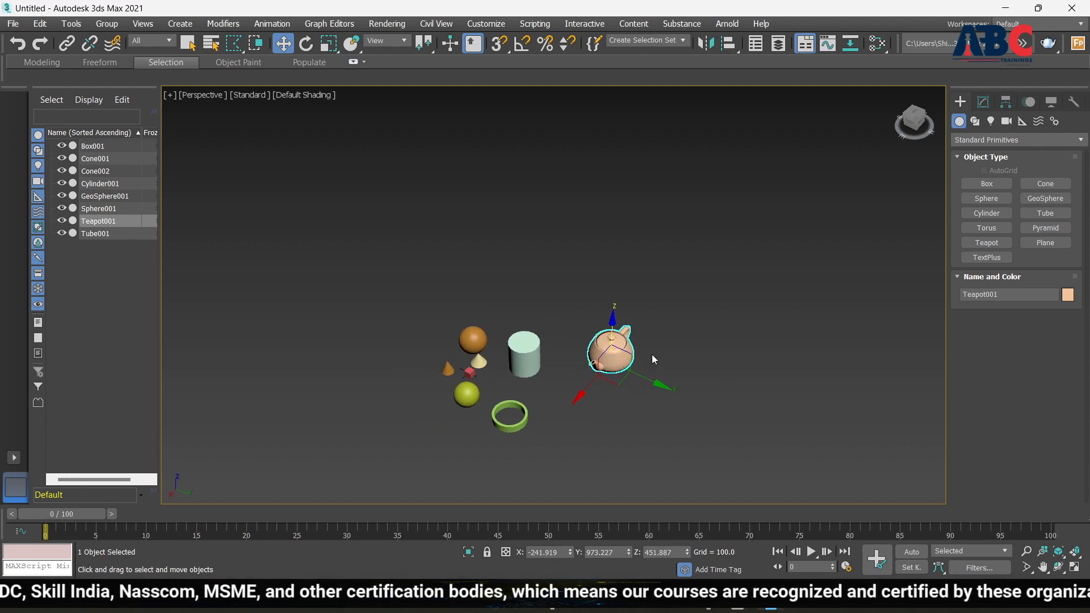
pyautogui.scroll(3, 652, 354)
pyautogui.scroll(-5, 553, 345)
pyautogui.scroll(8, 570, 361)
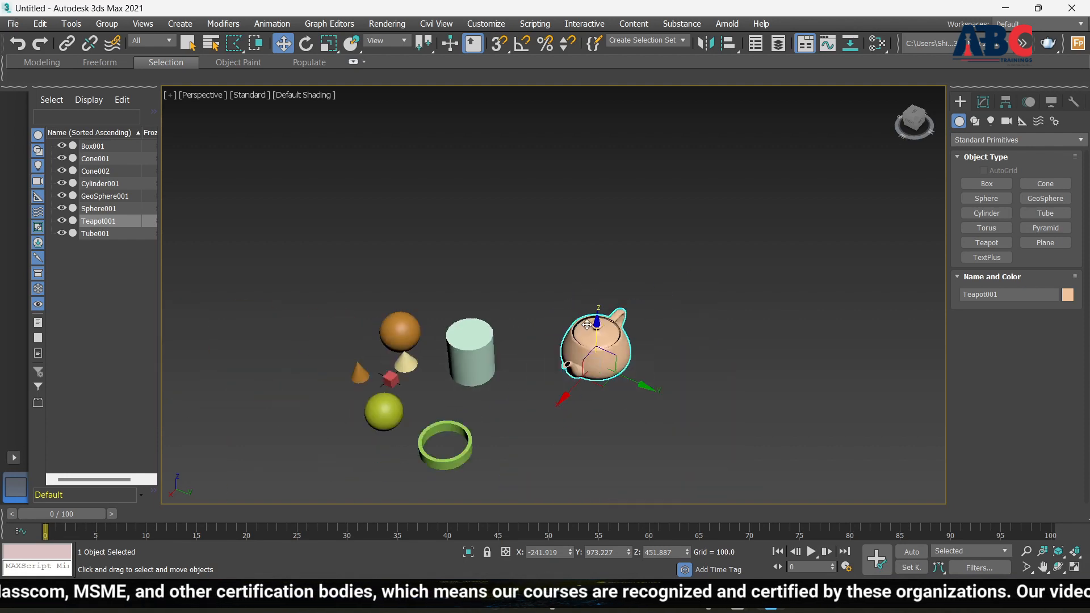
pyautogui.scroll(5, 577, 359)
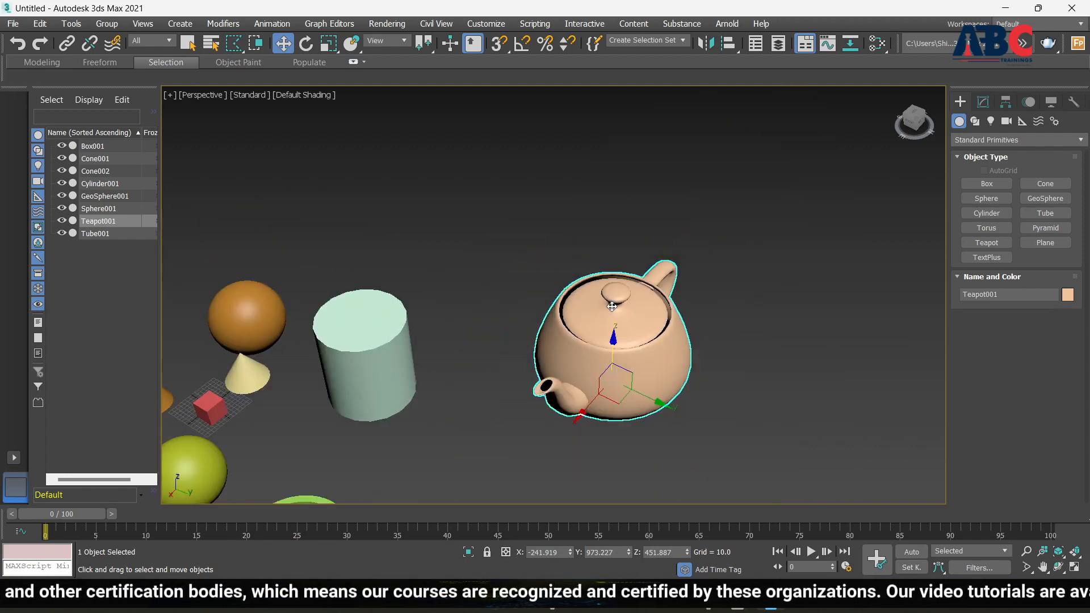
pyautogui.scroll(-9, 617, 316)
pyautogui.scroll(10, 617, 317)
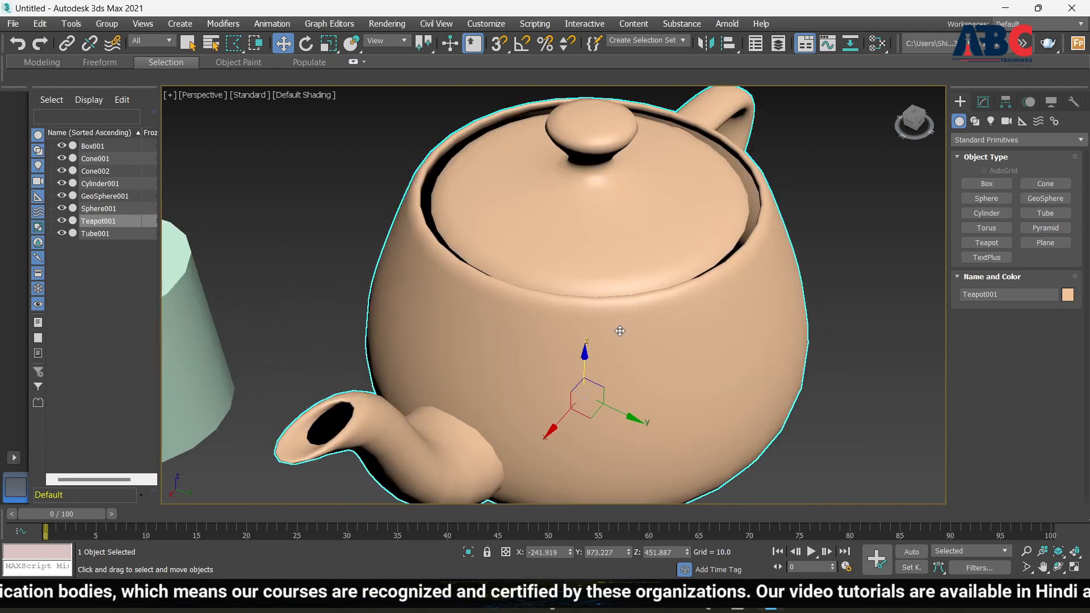
pyautogui.scroll(-8, 620, 331)
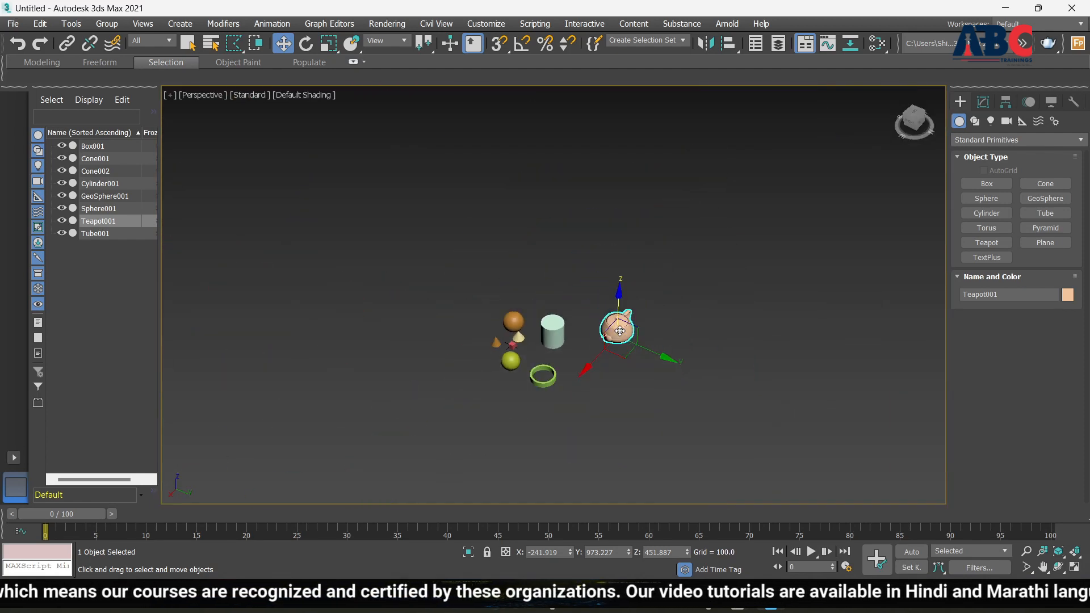
pyautogui.scroll(9, 620, 331)
pyautogui.scroll(-10, 620, 331)
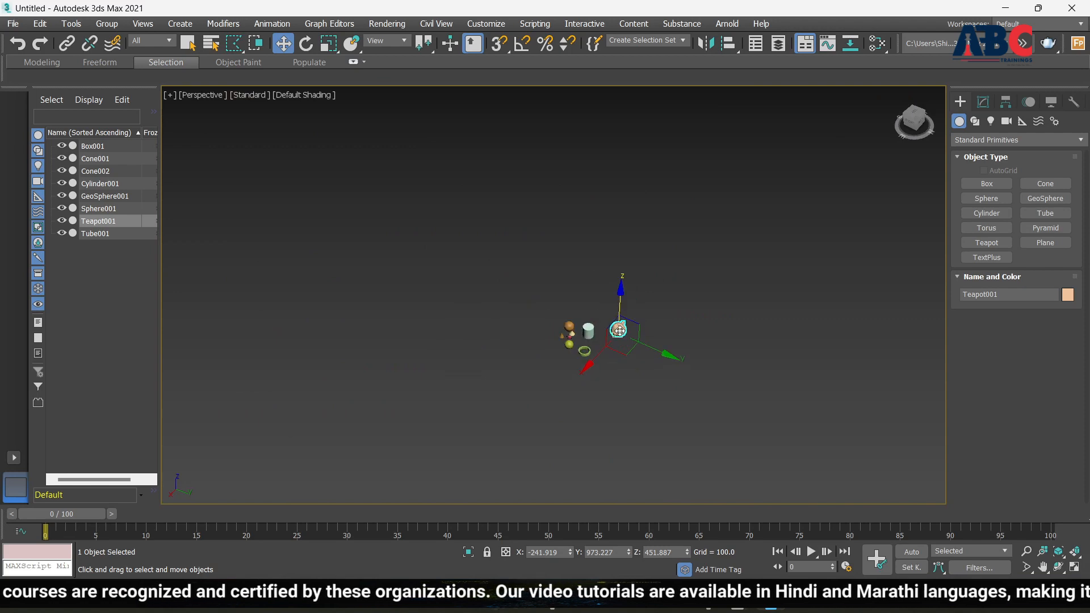
pyautogui.scroll(2, 619, 330)
pyautogui.scroll(10, 619, 330)
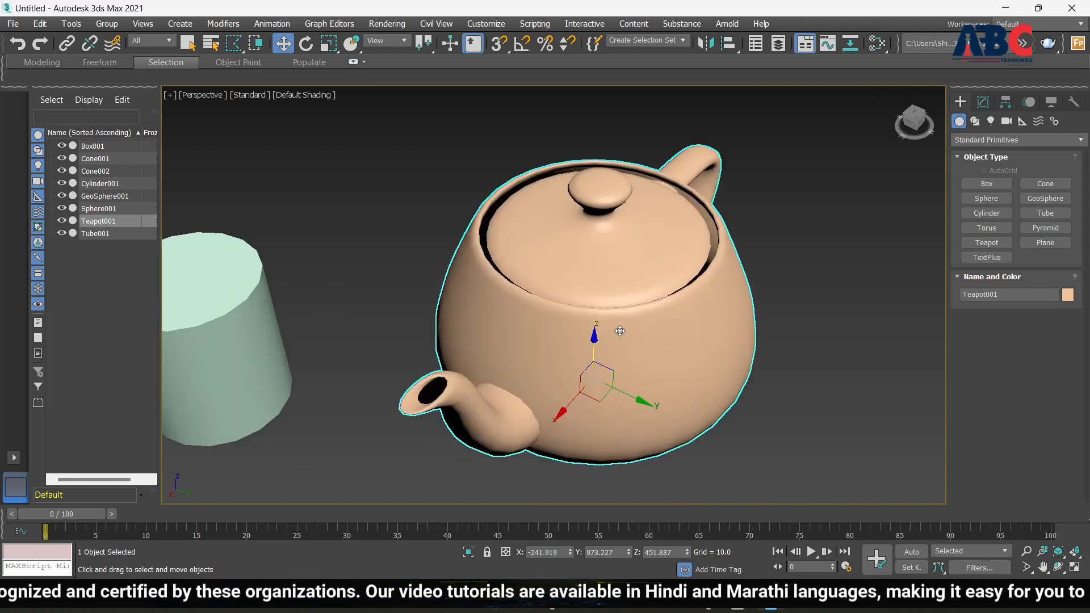
pyautogui.scroll(3, 609, 325)
pyautogui.scroll(-3, 619, 324)
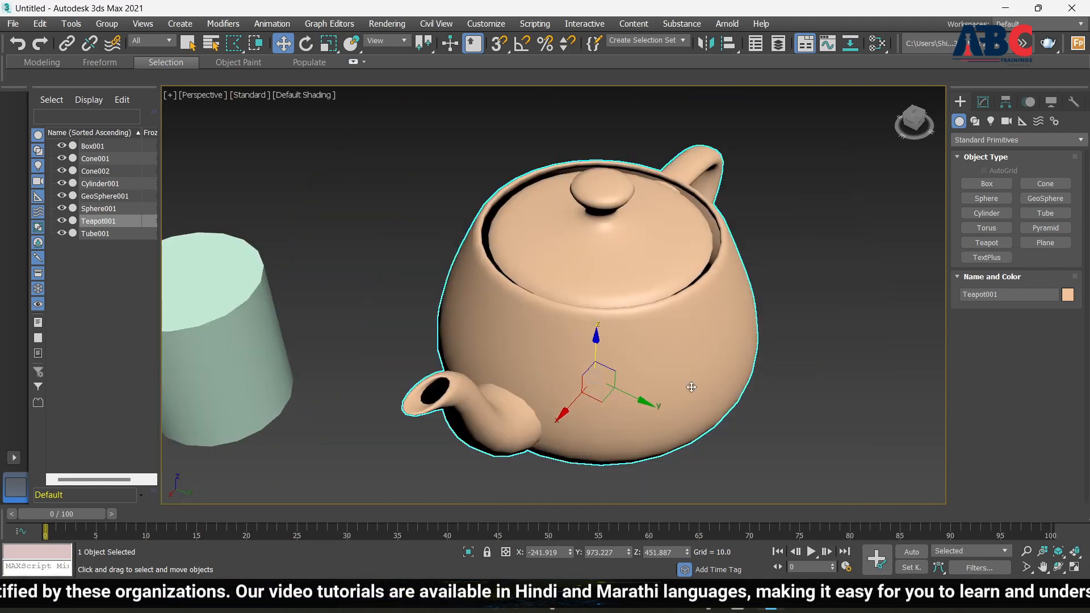
pyautogui.scroll(-3, 614, 336)
pyautogui.scroll(5, 585, 318)
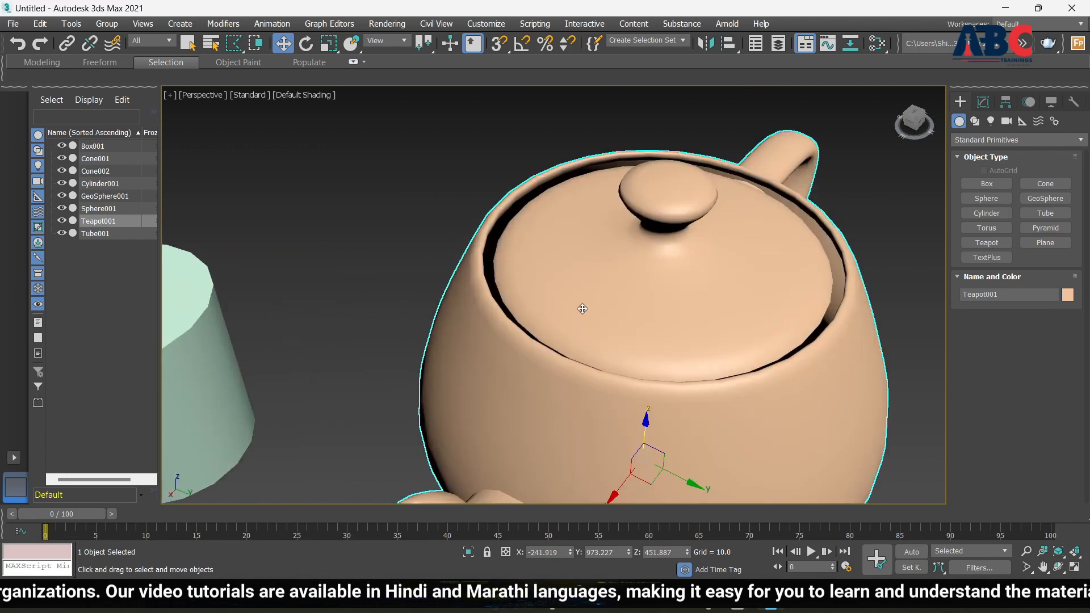
pyautogui.scroll(-4, 584, 318)
pyautogui.scroll(-4, 584, 318)
pyautogui.scroll(2, 596, 316)
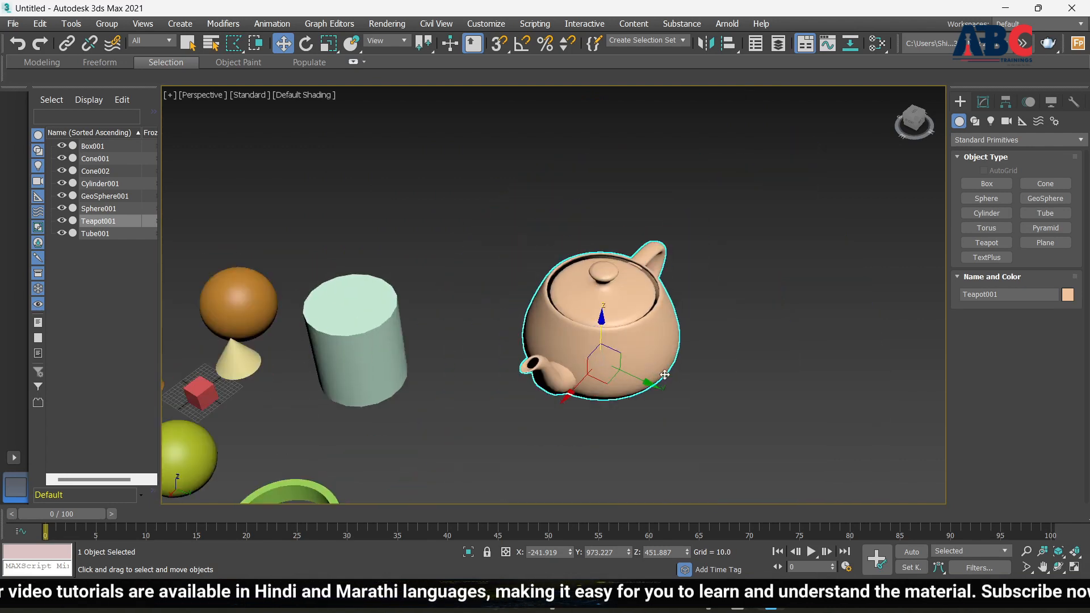
pyautogui.scroll(3, 664, 373)
pyautogui.scroll(-6, 664, 372)
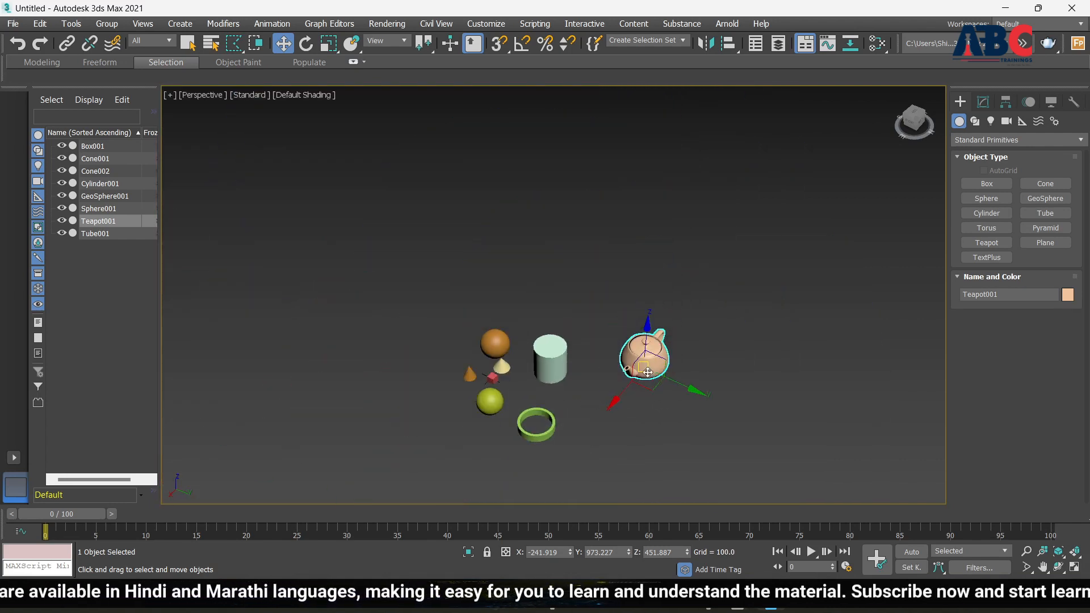
pyautogui.scroll(2, 647, 372)
pyautogui.moveTo(644, 370); pyautogui.dragTo(593, 324, button='middle')
pyautogui.scroll(6, 584, 307)
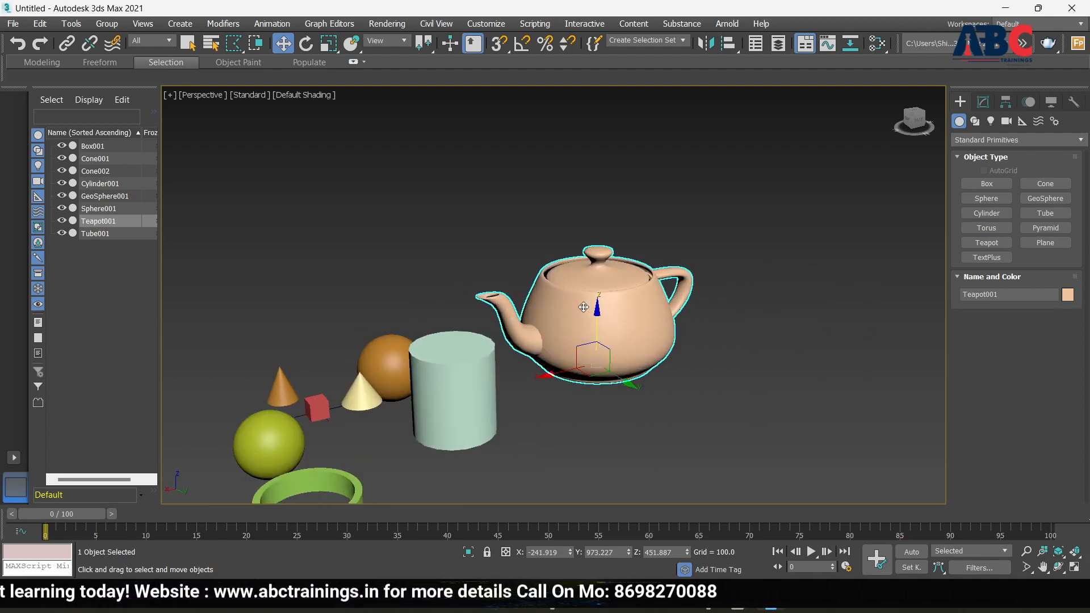
pyautogui.scroll(-4, 585, 307)
pyautogui.scroll(4, 600, 307)
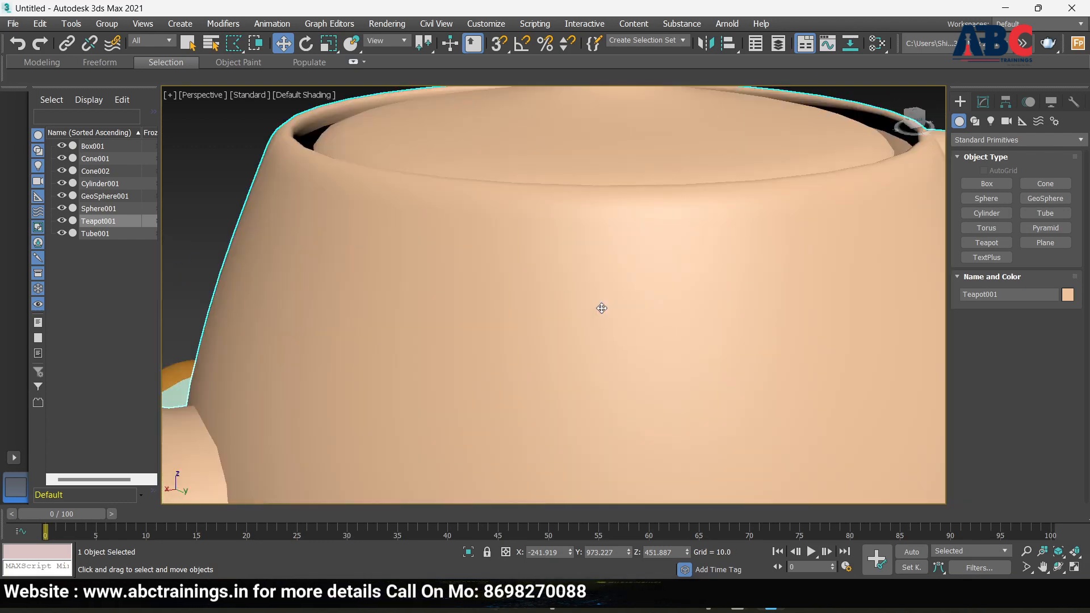
pyautogui.scroll(-4, 601, 308)
pyautogui.scroll(8, 614, 323)
pyautogui.scroll(-10, 613, 327)
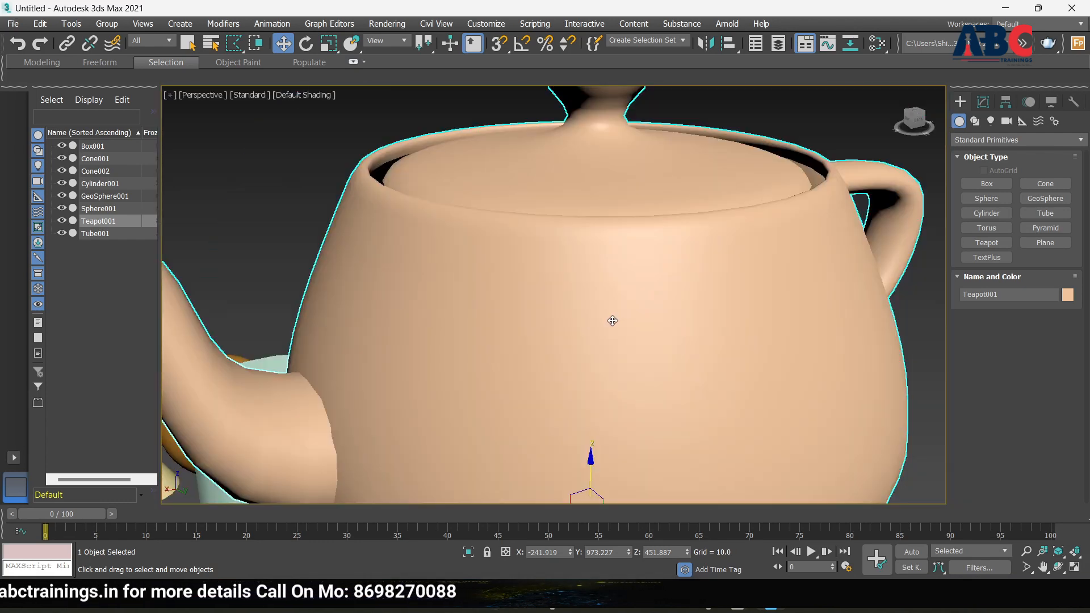